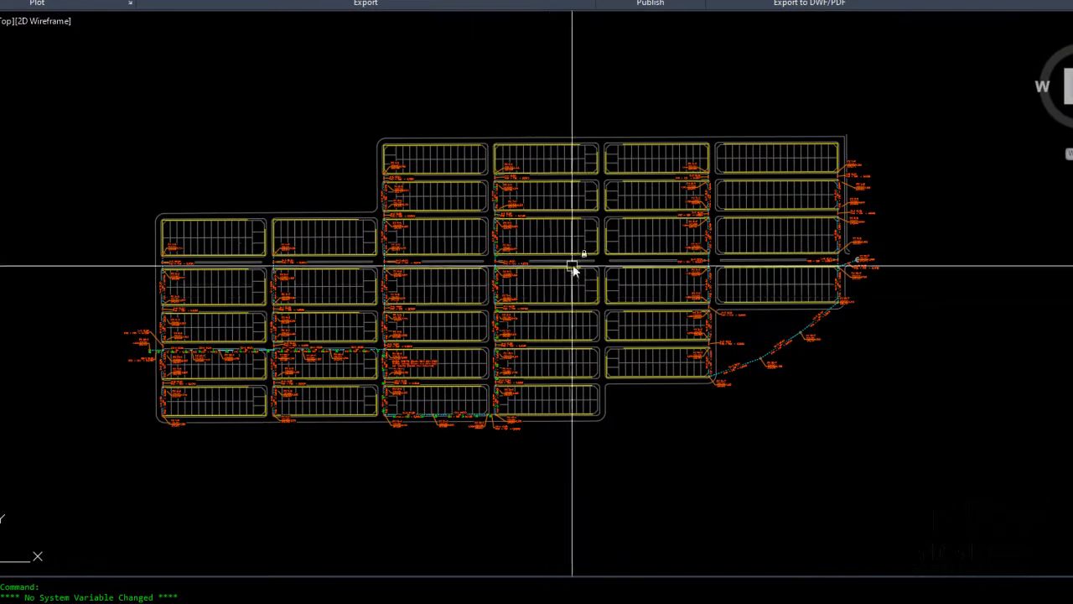
- Examine the sewer network plan, checking the street blocks, pipe runs and manhole labels across the subdivision
drag(675, 124, 393, 131)
scroll(392, 173, up, 4)
scroll(393, 173, down, 2)
mouse_move(393, 173)
mouse_down()
mouse_move(427, 108)
mouse_move(431, 192)
mouse_move(448, 170)
mouse_up()
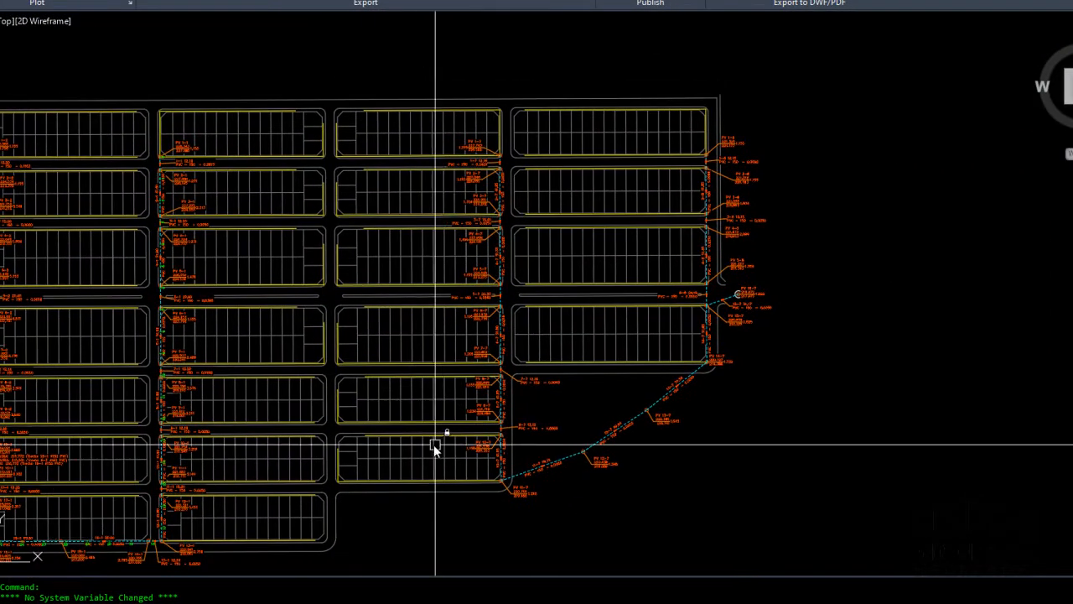
scroll(504, 210, up, 5)
scroll(504, 210, down, 3)
mouse_move(452, 249)
mouse_down()
mouse_move(498, 218)
mouse_move(647, 185)
mouse_up()
scroll(580, 307, down, 6)
scroll(594, 311, up, 2)
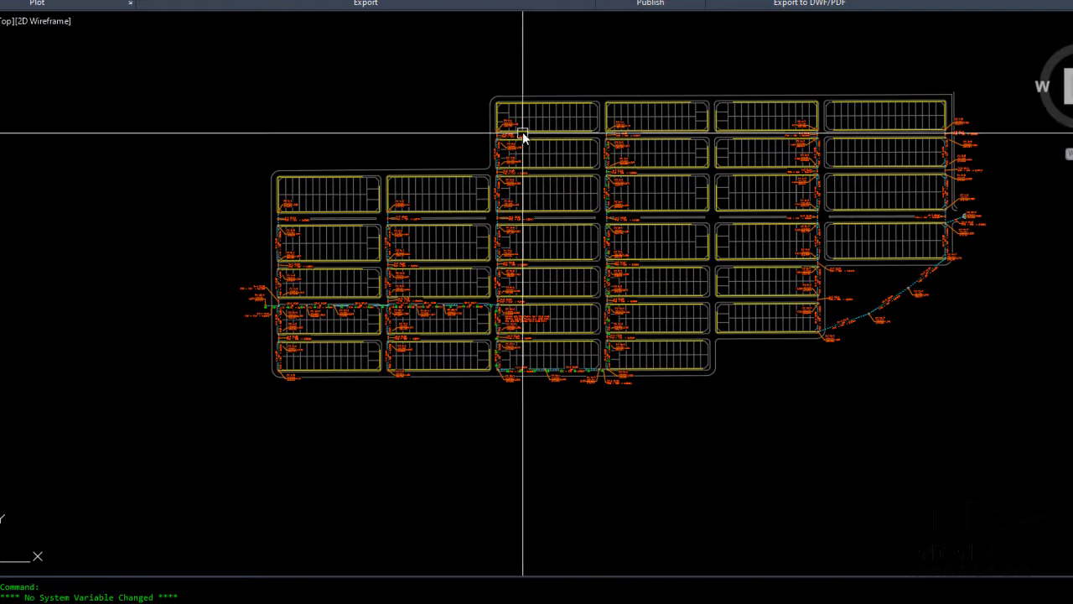
scroll(540, 165, up, 2)
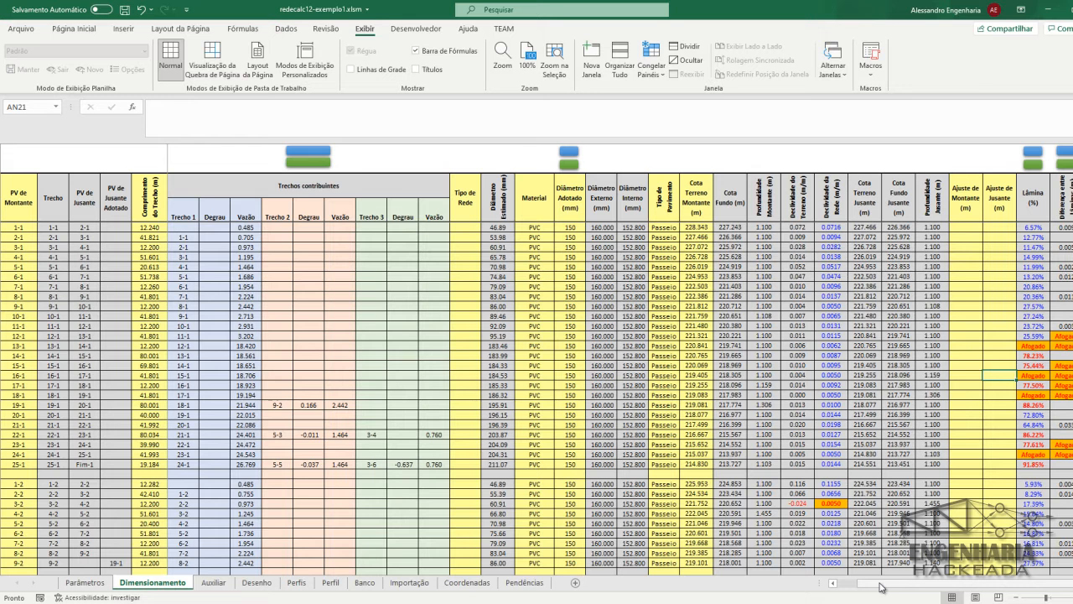
- In the Excel sheet Dimensionamento, highlight the rows from reach 1-7 to 5-8 to review the asphalt collectors
mouse_move(880, 587)
mouse_down()
mouse_move(855, 592)
mouse_move(868, 595)
mouse_up()
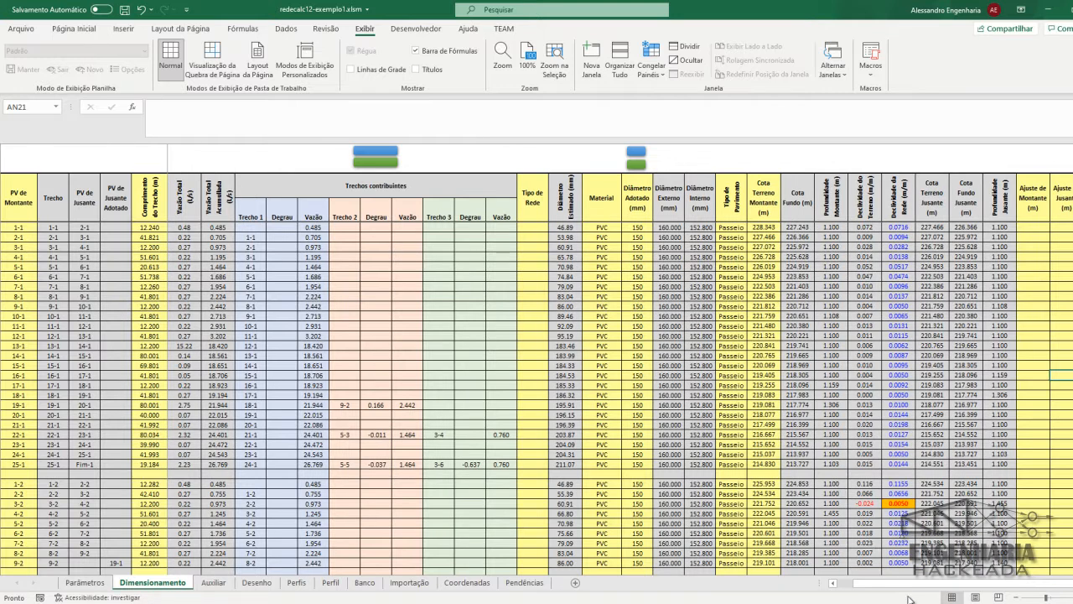
scroll(758, 488, down, 15)
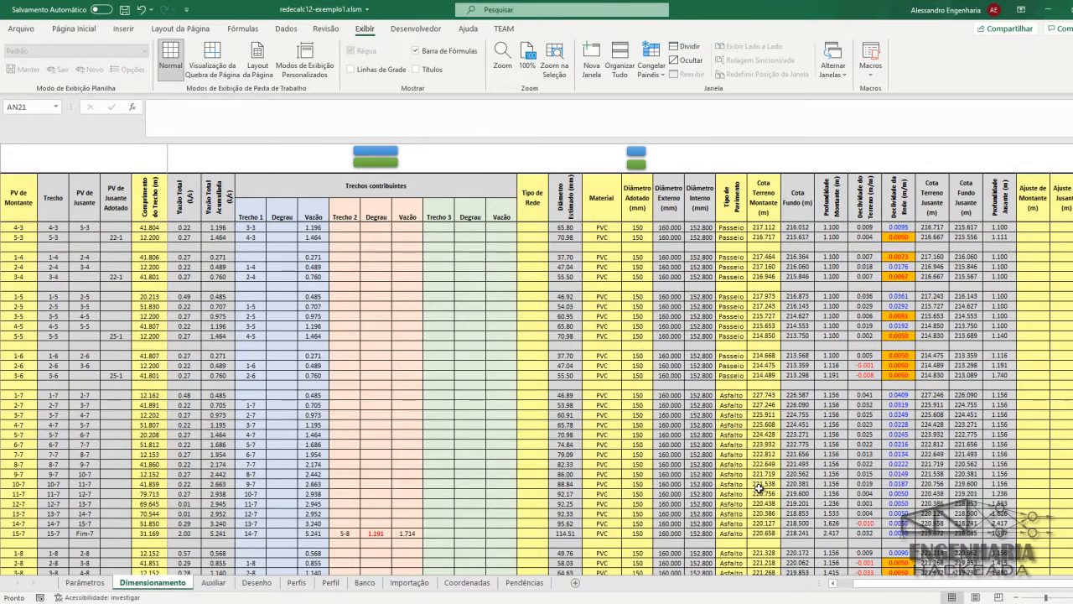
click(22, 395)
scroll(22, 495, down, 5)
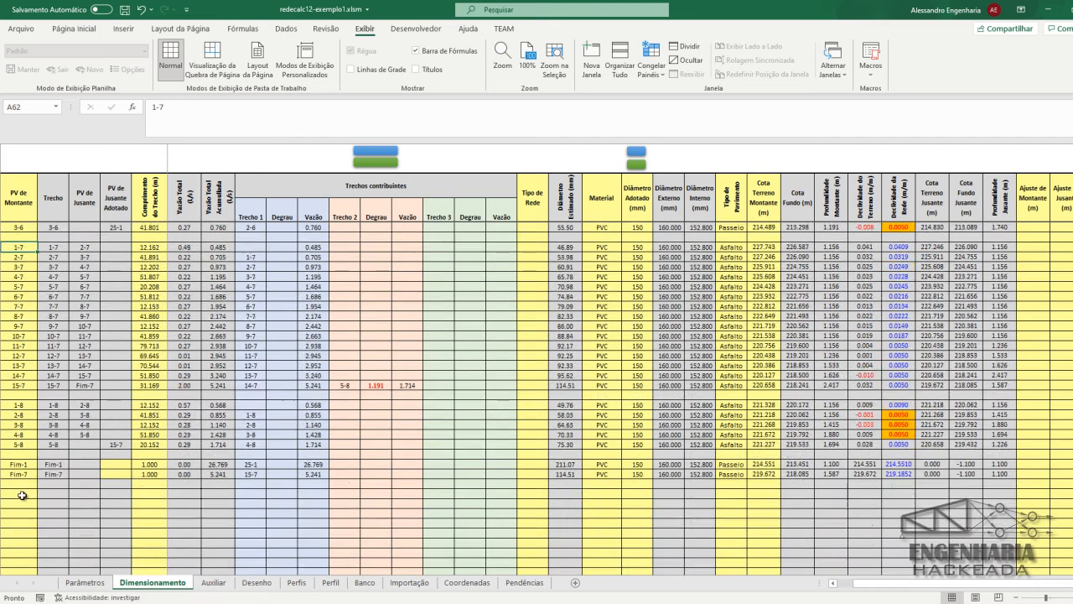
scroll(31, 463, up, 2)
shift+click(26, 504)
key(shift+space)
scroll(807, 305, right, 3)
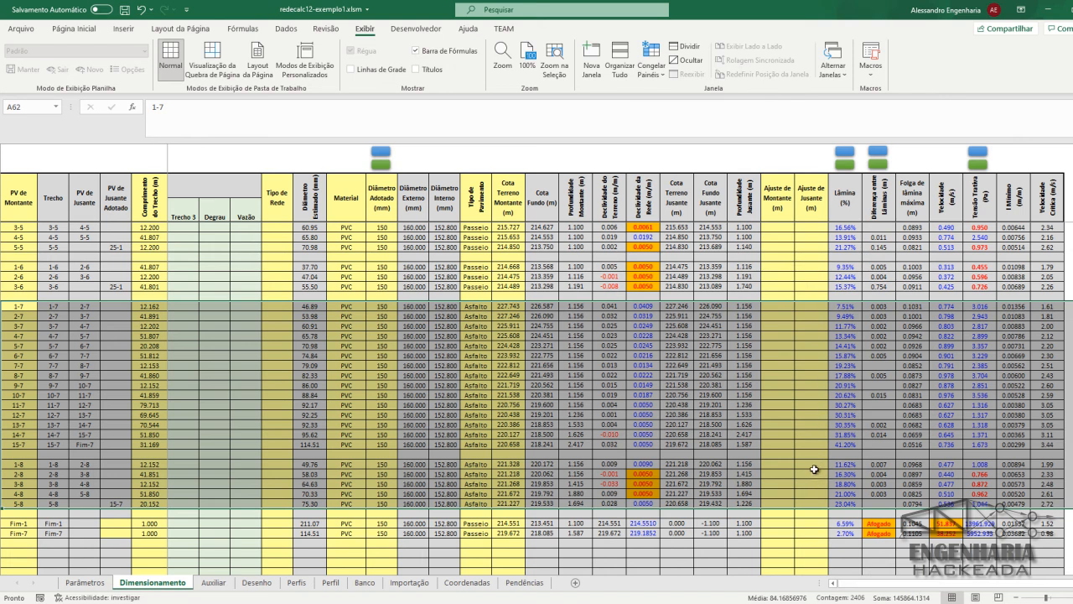
scroll(814, 469, up, 15)
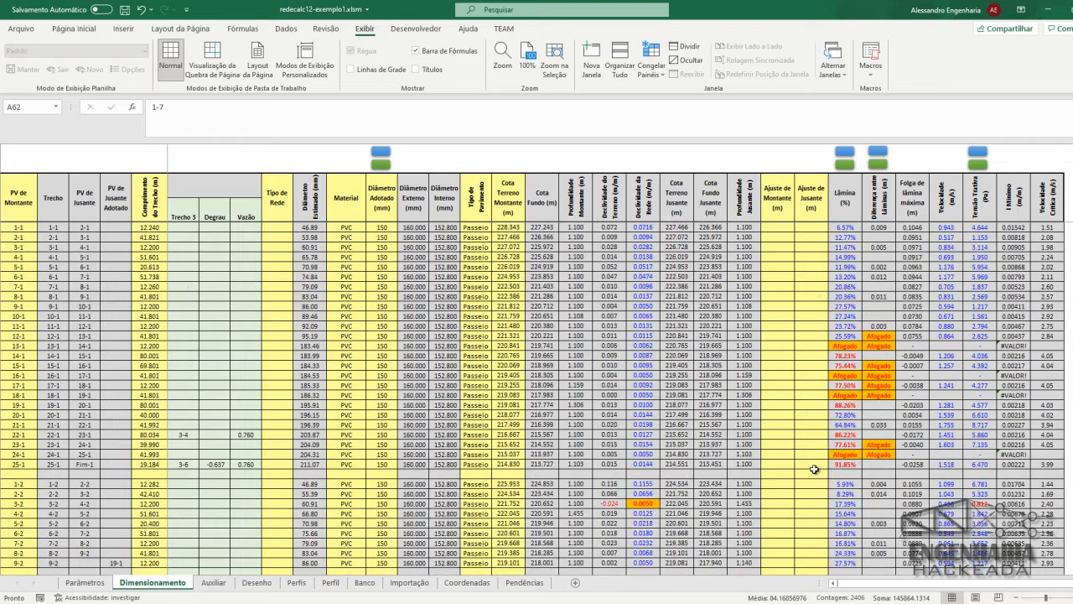
- Review the flow, consumption and contributing-reach columns for collector 1 in the Dimensionamento sheet
click(817, 290)
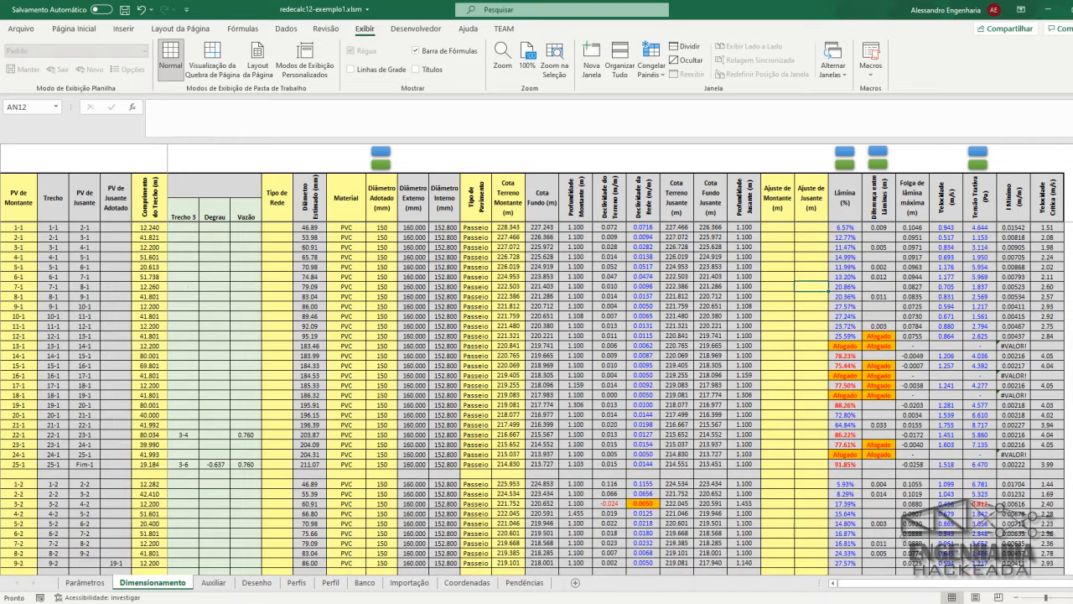
click(836, 584)
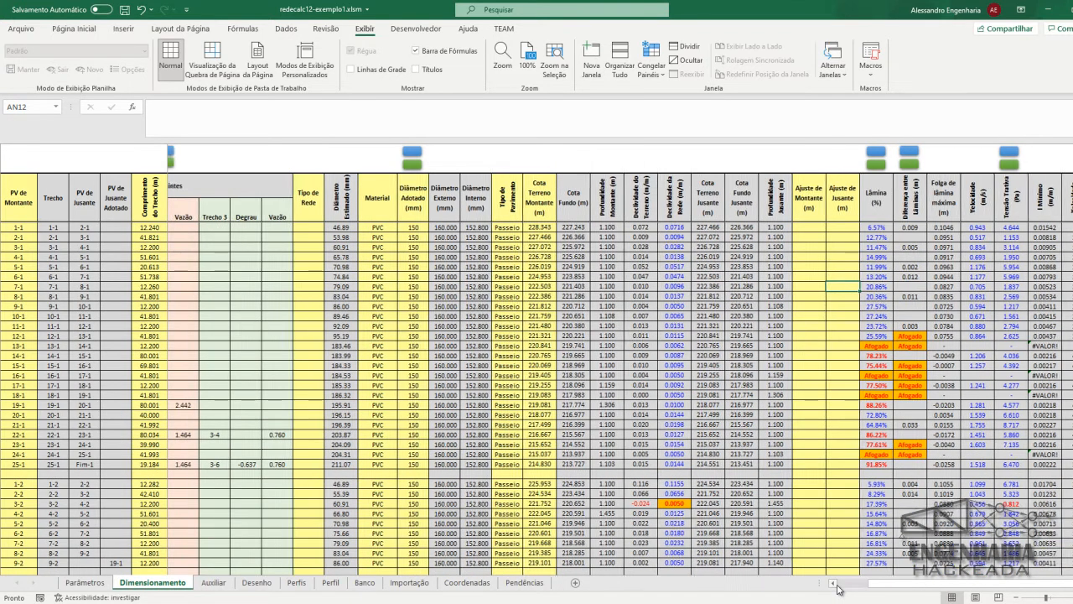
click(836, 584)
click(836, 584)
click(836, 584)
click(836, 585)
click(836, 584)
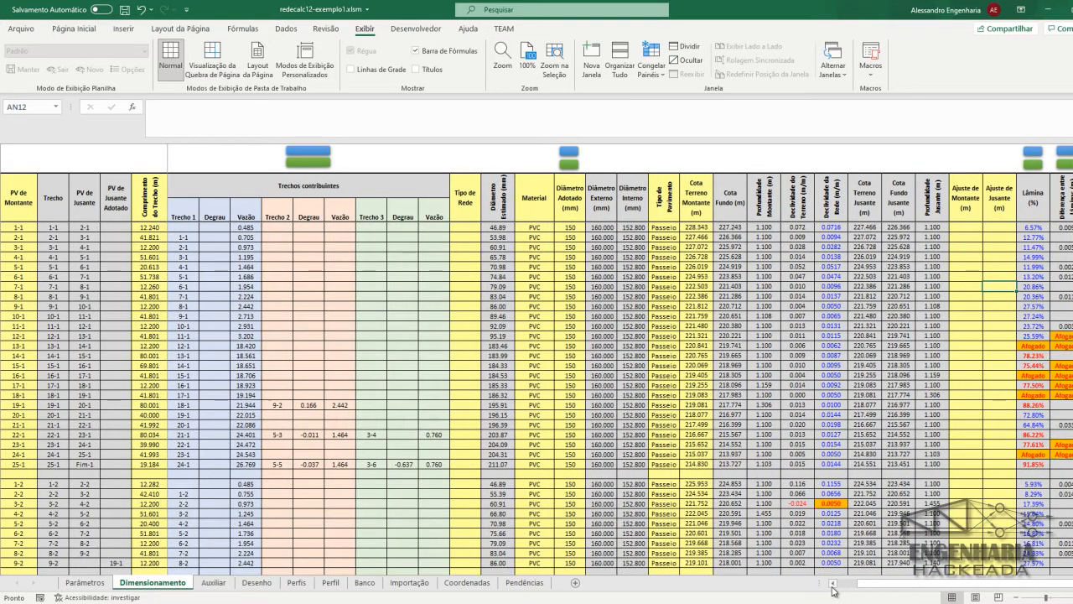
drag(867, 586, 844, 588)
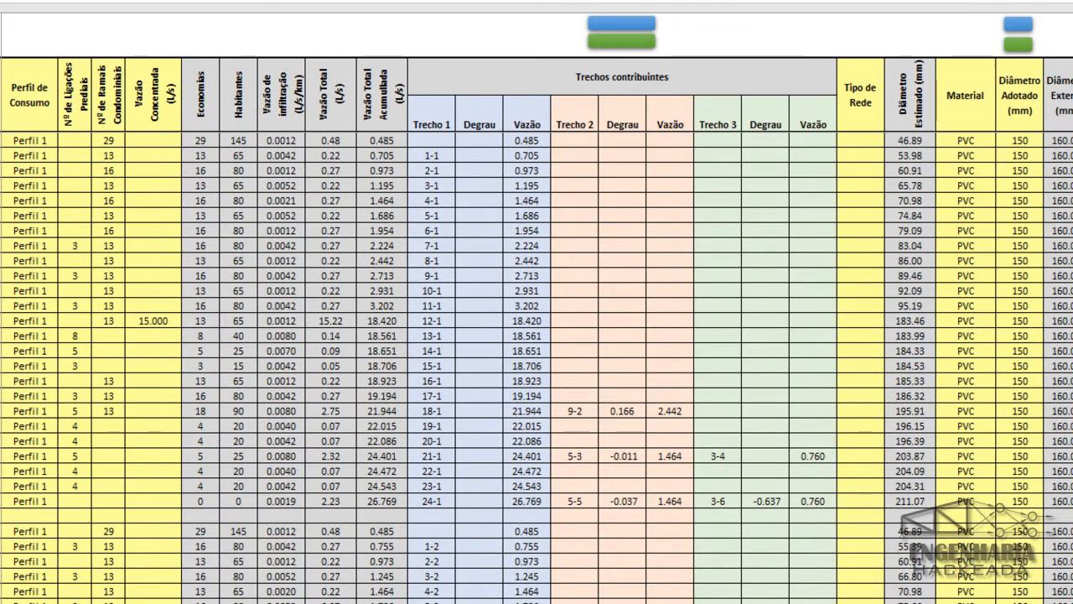
- Highlight the row of reach 19-1 and inspect the junction of its contributing reaches 18-1 and 9-2 in the CAD drawing
click(2, 411)
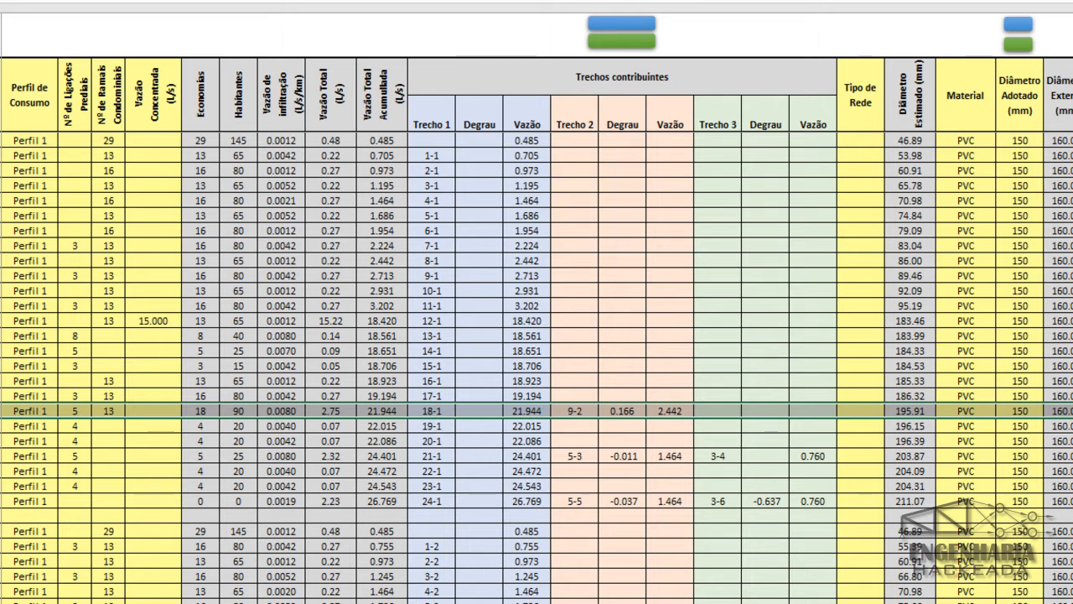
key(alt+Tab)
scroll(749, 353, up, 4)
mouse_move(324, 587)
mouse_down()
mouse_move(495, 433)
mouse_move(625, 502)
mouse_up()
scroll(469, 412, up, 4)
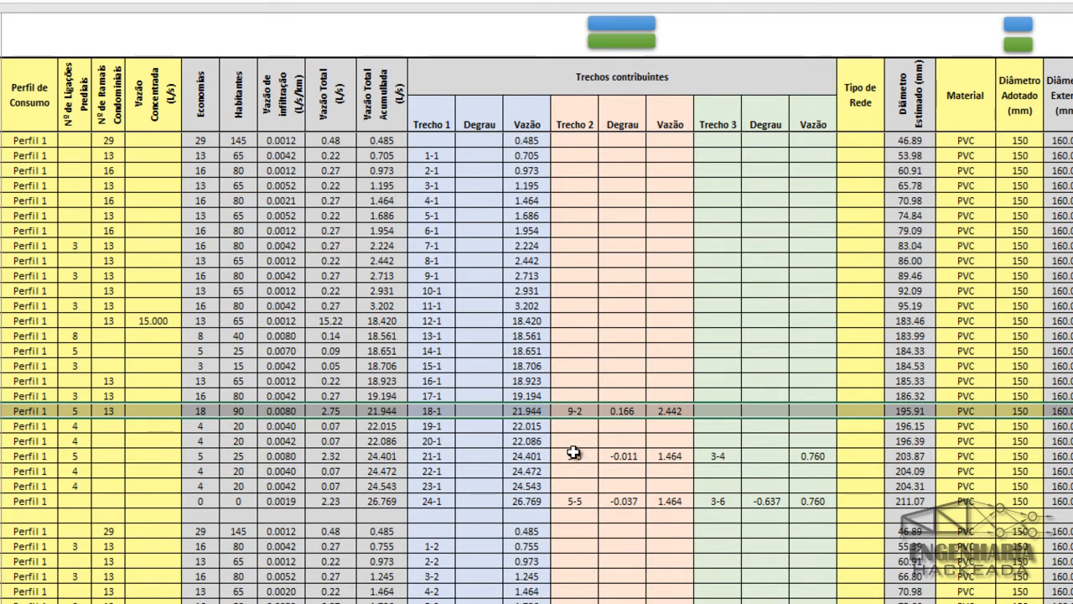
- Highlight the row of reach 22-1 and inspect where reaches 21-1, 5-3 and 3-4 meet at PV 22-1 in the CAD drawing
click(1, 454)
key(shift+space)
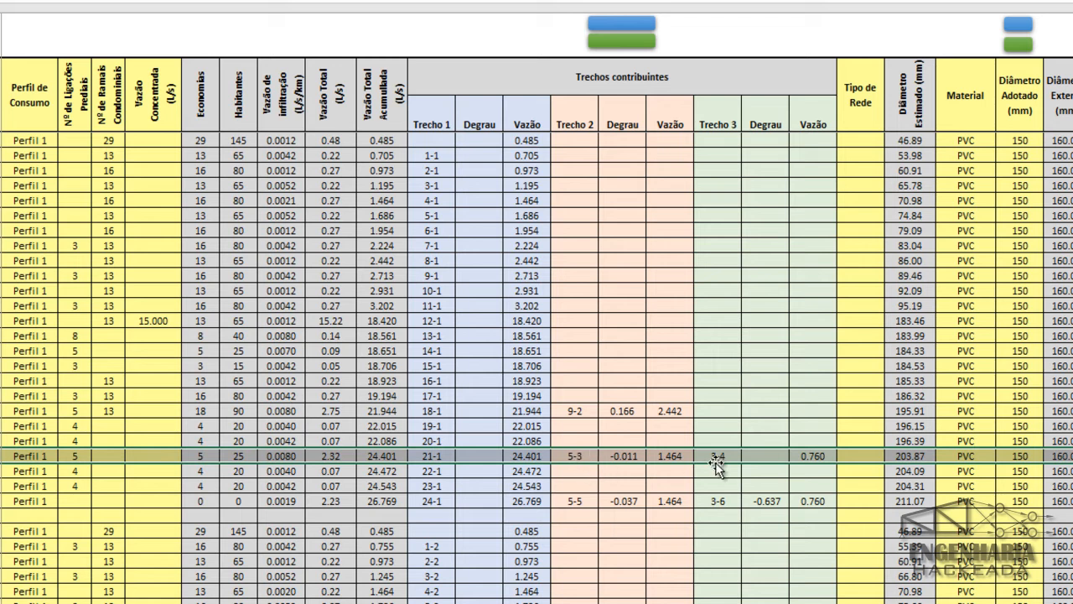
key(alt+Tab)
scroll(422, 348, down, 4)
drag(211, 385, 747, 374)
scroll(593, 302, up, 2)
scroll(278, 279, up, 2)
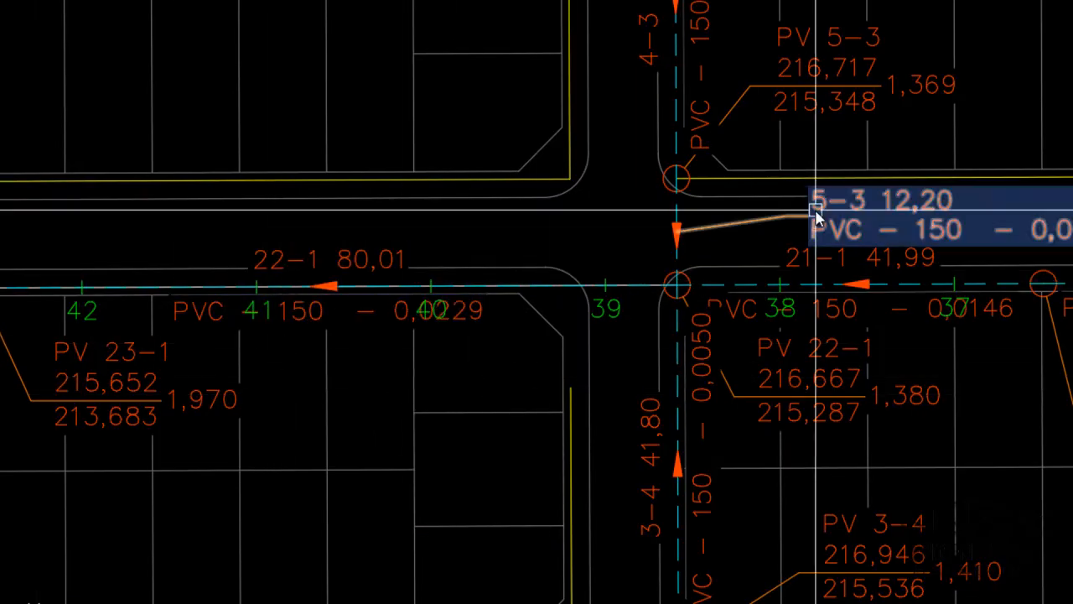
scroll(589, 455, down, 2)
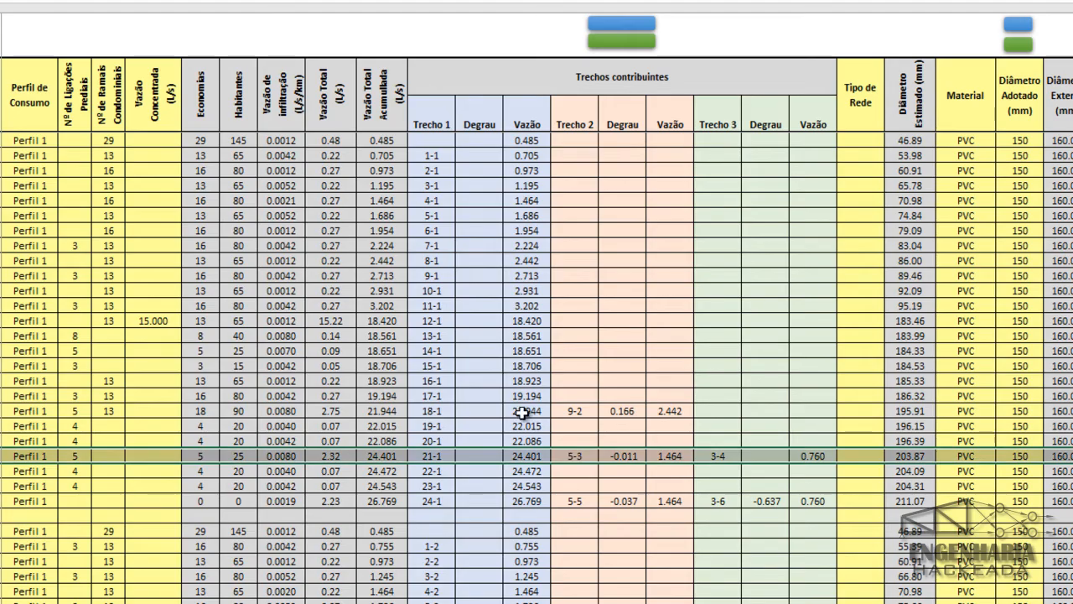
- Back in the Excel sheet, review the diameter, elevation, depth, slope, adjustment and Lâmina columns of the reaches
click(610, 474)
scroll(611, 473, right, 5)
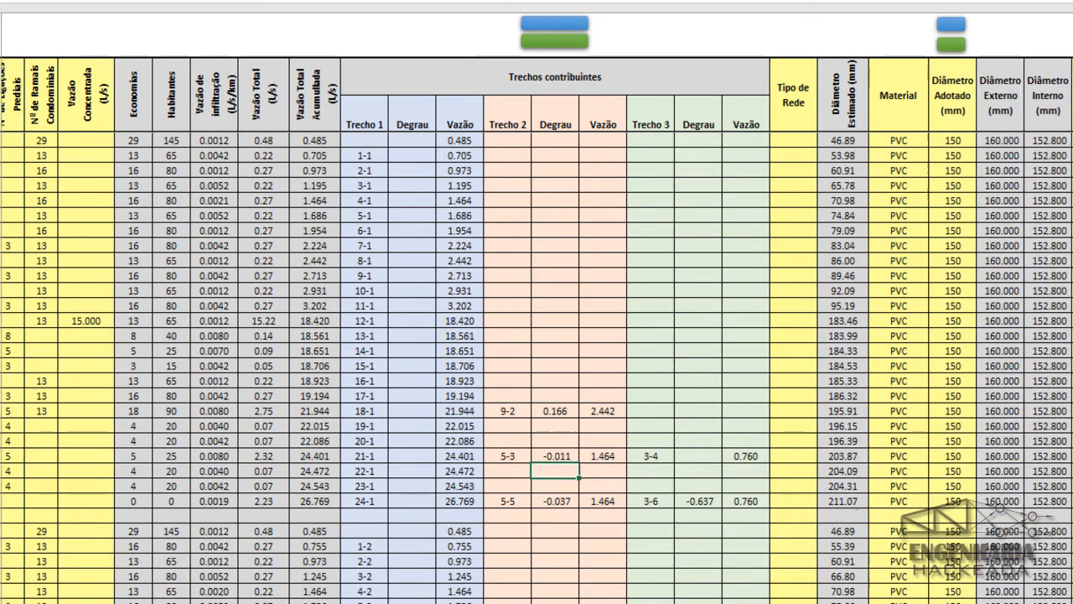
scroll(539, 330, right, 5)
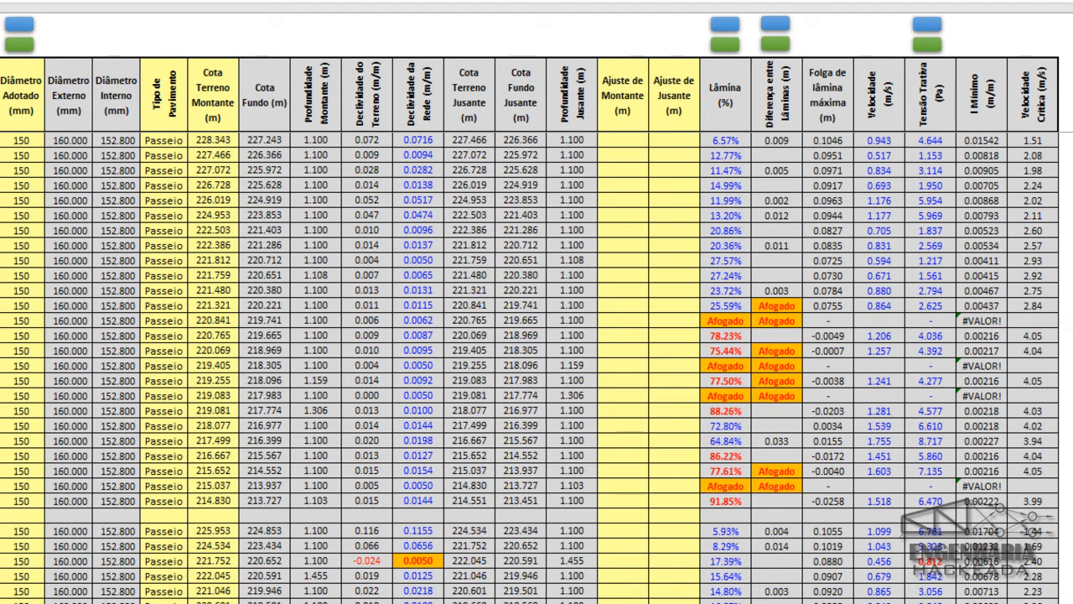
scroll(537, 336, left, 5)
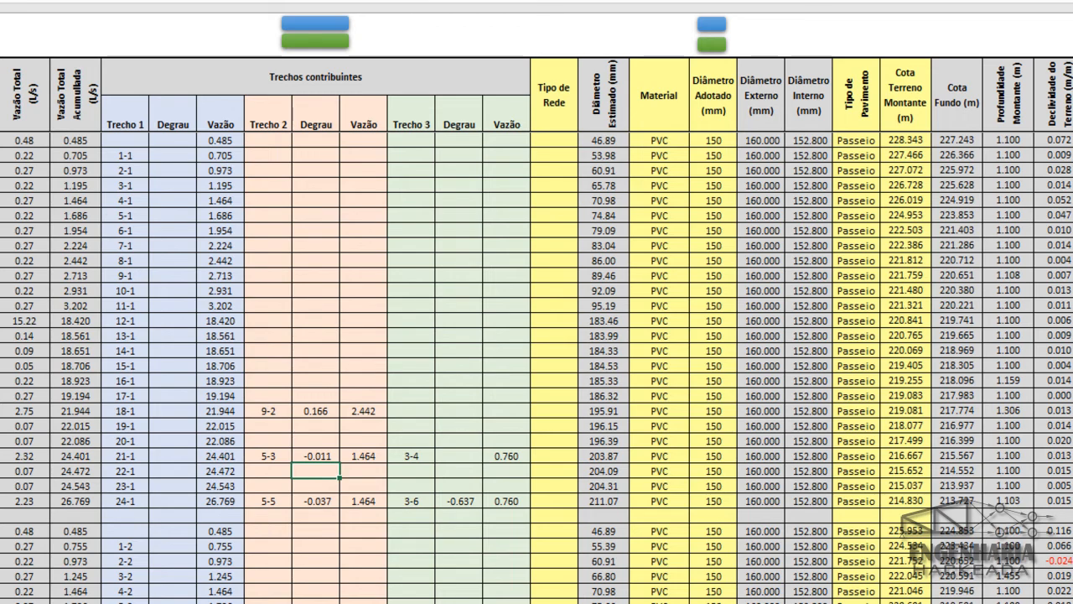
scroll(536, 327, right, 5)
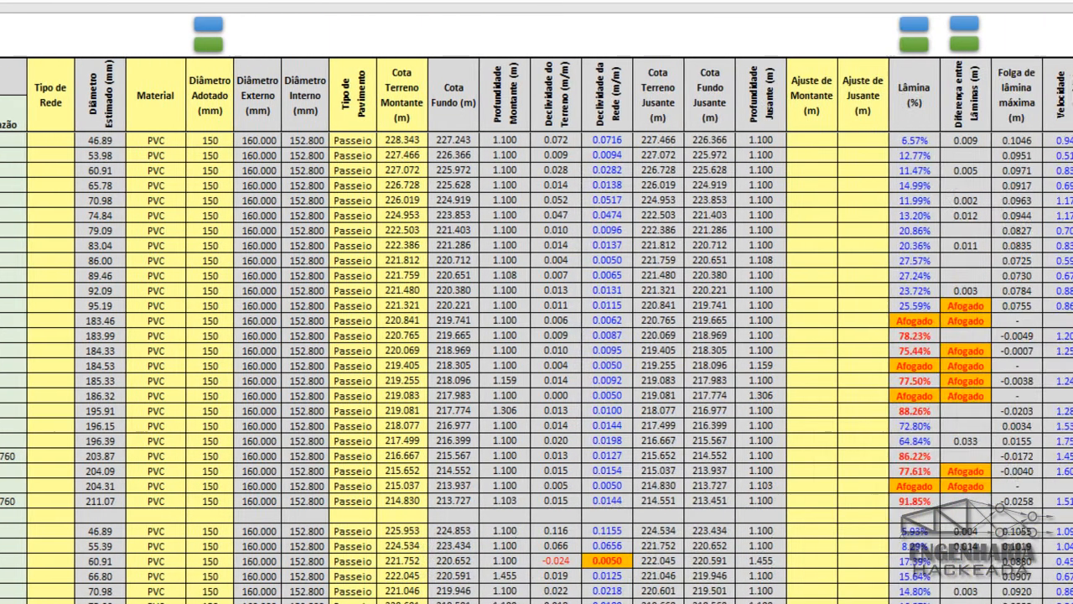
scroll(536, 327, left, 3)
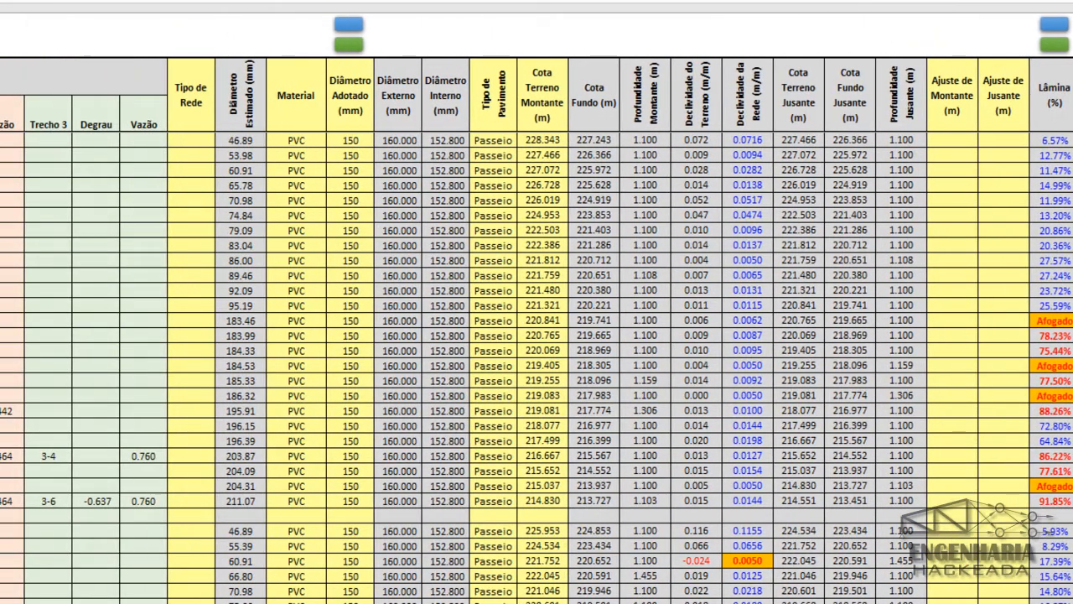
scroll(687, 580, right, 1)
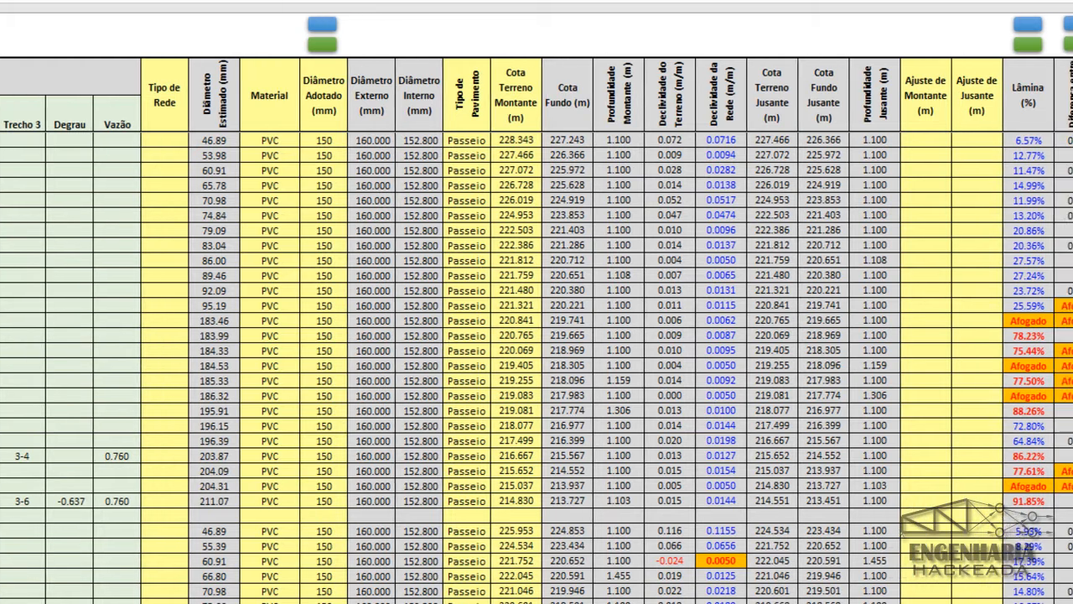
scroll(688, 580, left, 1)
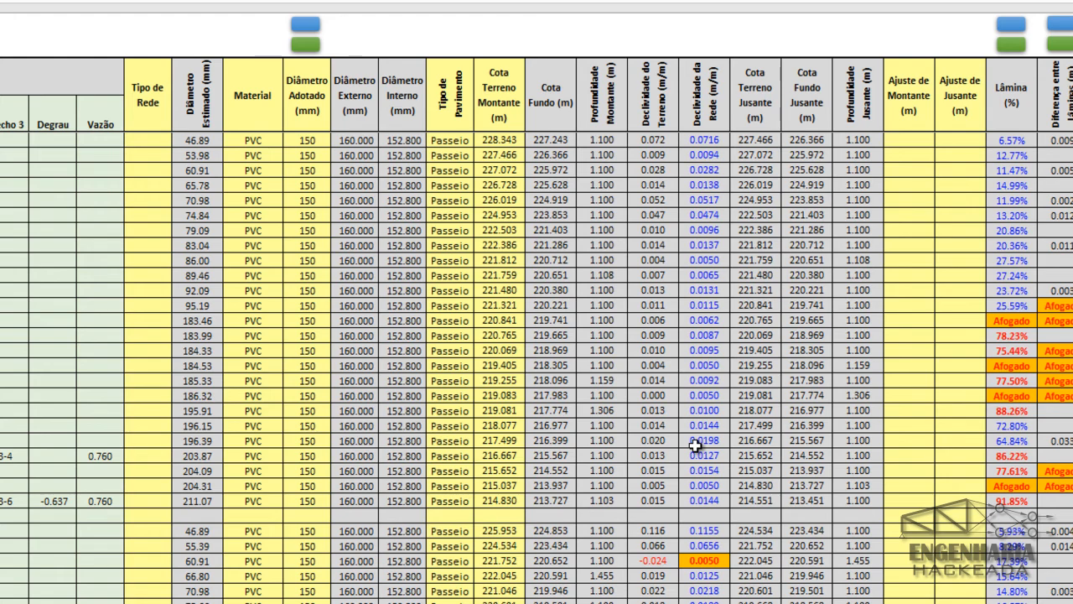
scroll(696, 445, down, 2)
scroll(696, 446, up, 2)
scroll(923, 600, right, 3)
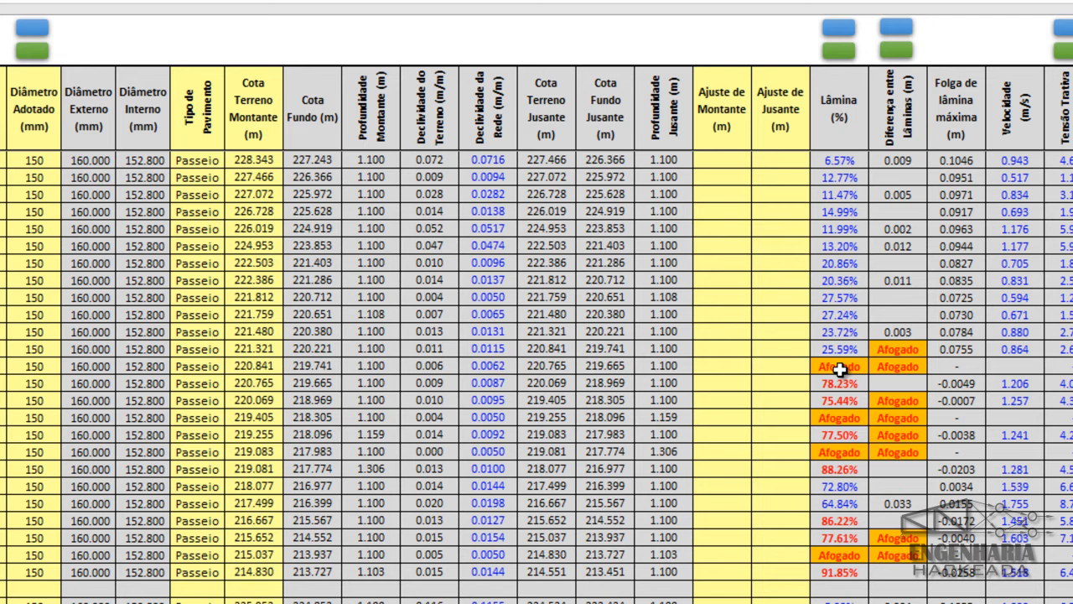
- Try an adopted diameter of 200 mm for reach 13-1 and restore it to 150 mm
click(788, 350)
click(794, 366)
key(shift+space)
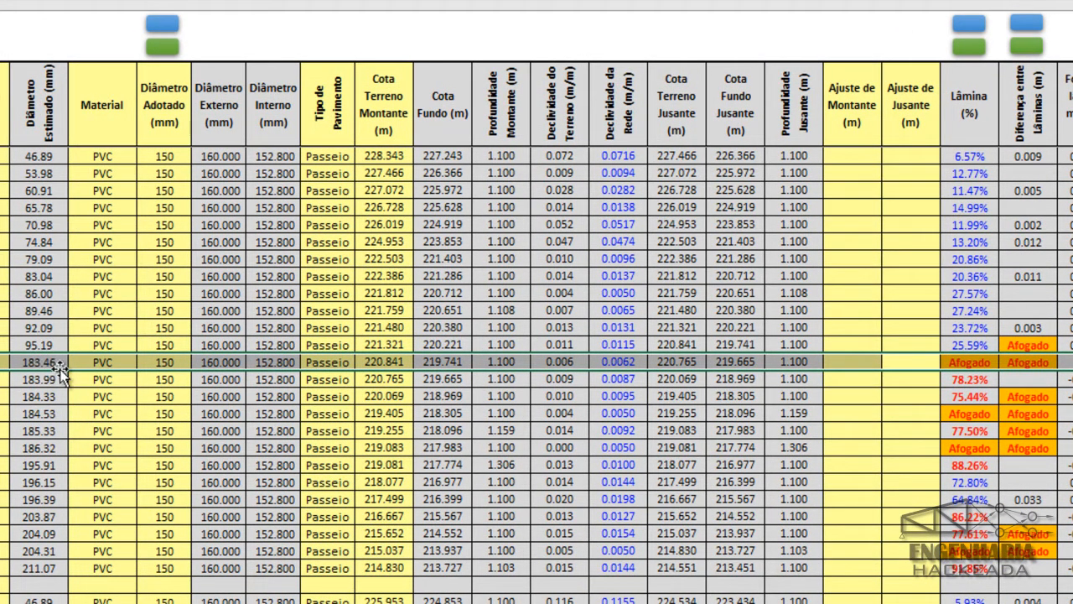
click(157, 362)
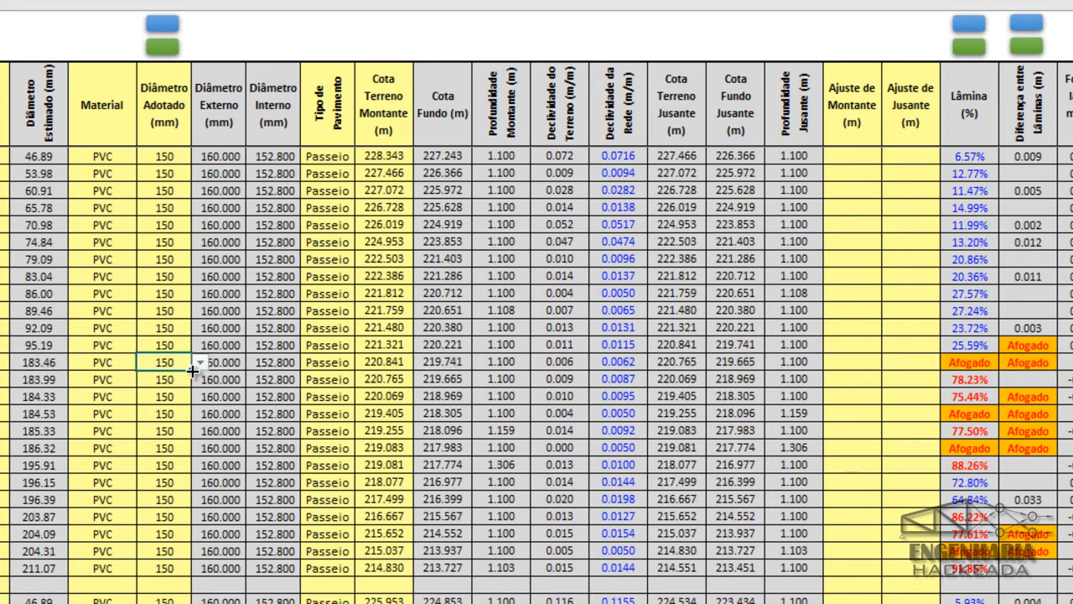
click(201, 362)
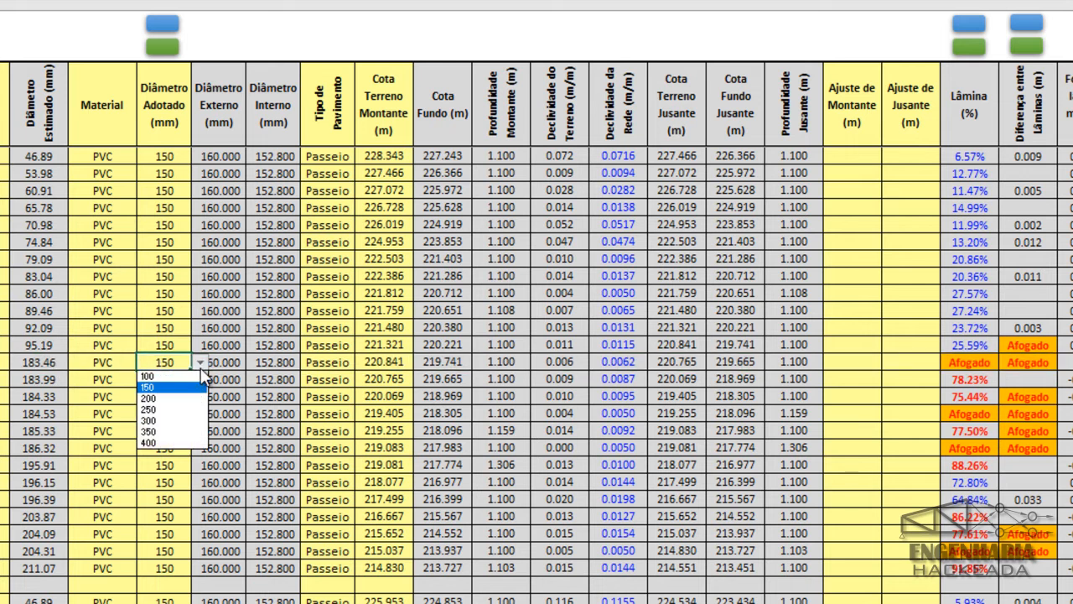
click(170, 401)
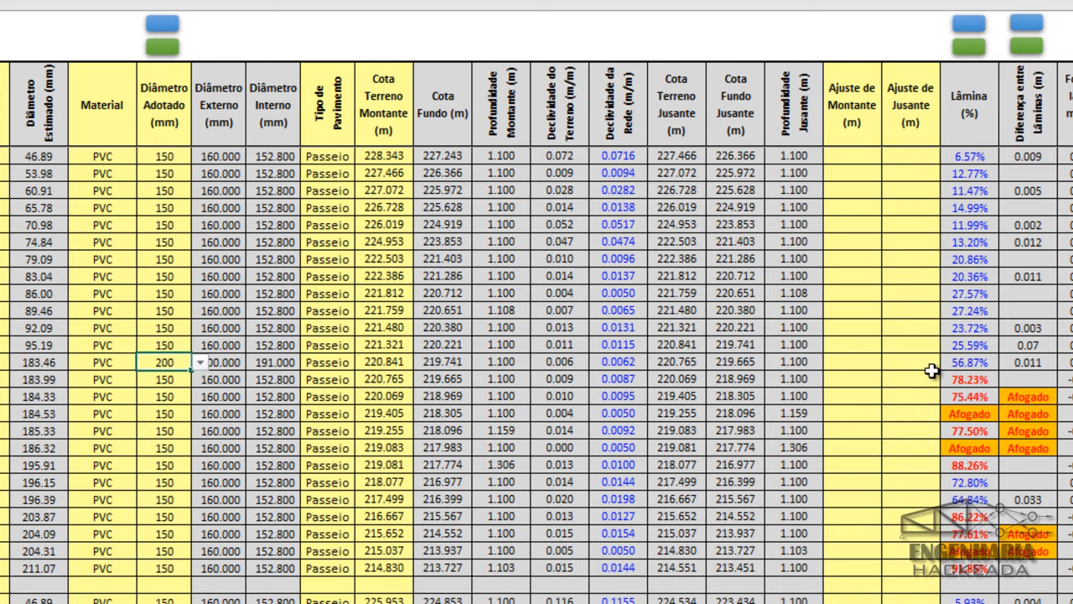
click(201, 363)
click(182, 386)
- Set the downstream adjustment (Ajuste de Jusante) of reach 13-1 to 0.05 m
click(926, 365)
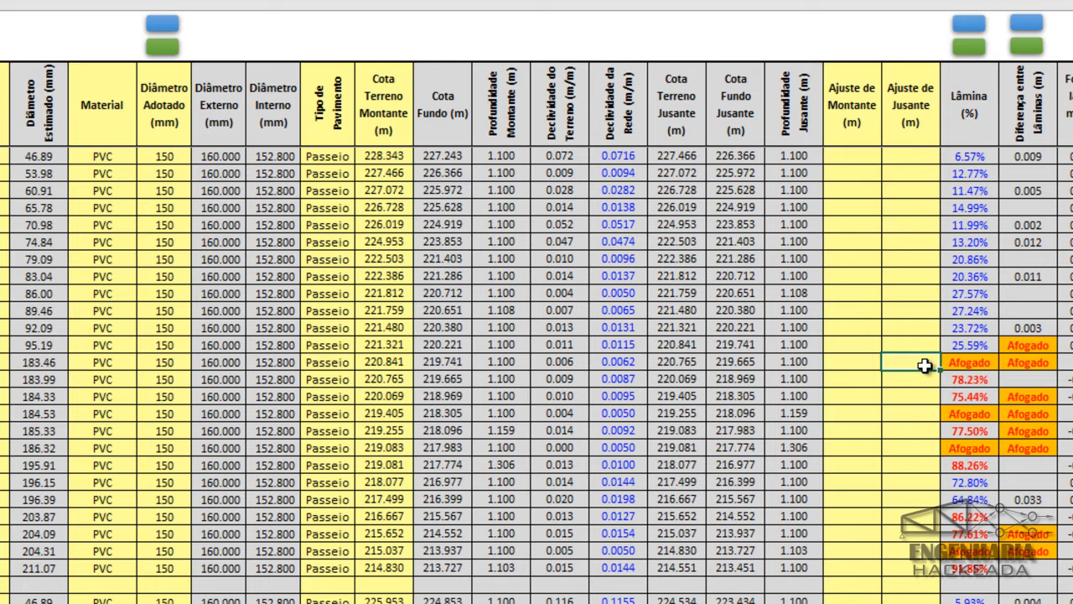
text(0.05)
key(Return)
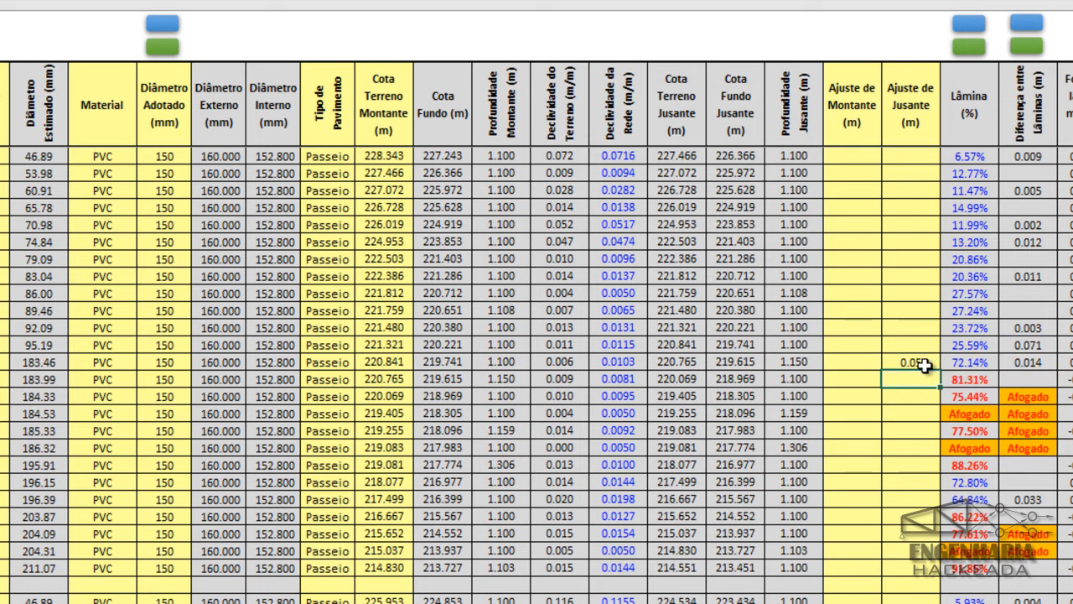
click(923, 365)
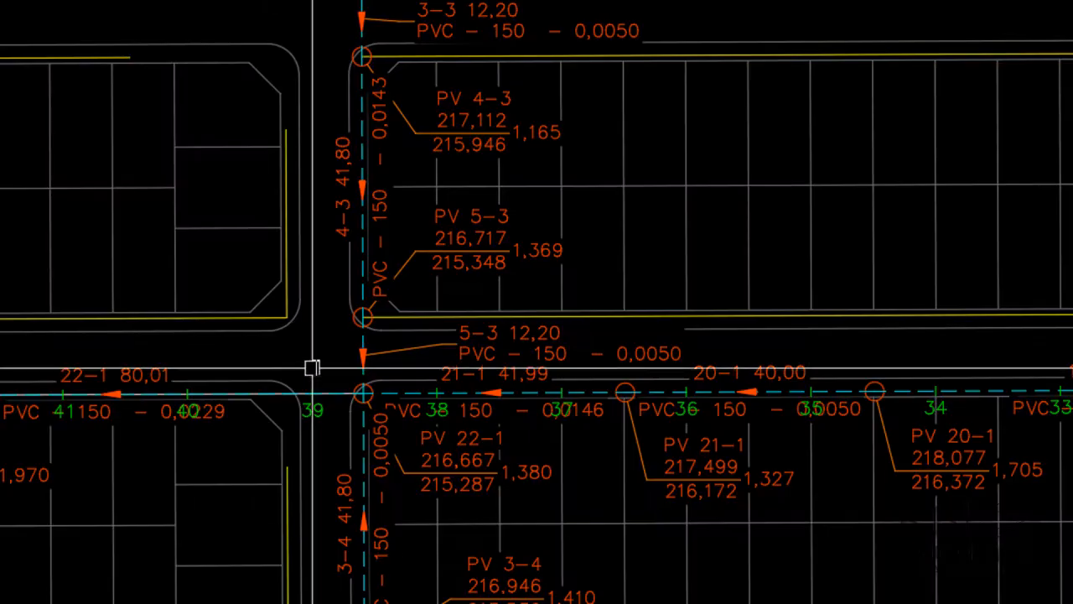
- In the CAD profile, try lowering the vertex of pipe 3-1 PVC Ø150 at its downstream manhole and undo the change
scroll(328, 342, down, 10)
scroll(479, 251, up, 6)
scroll(575, 335, up, 8)
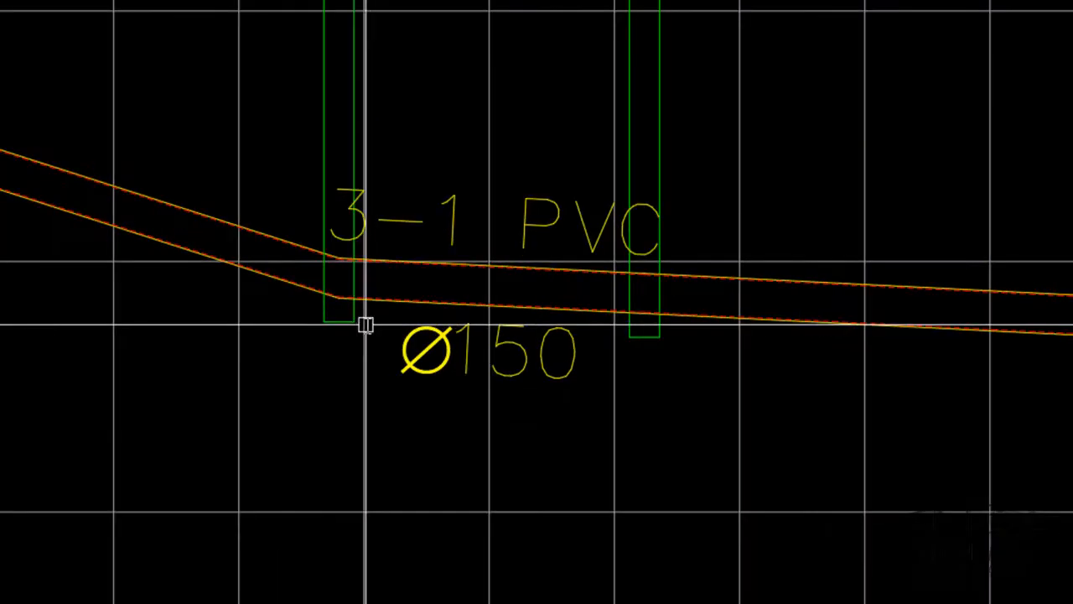
scroll(192, 285, up, 2)
drag(590, 343, 95, 367)
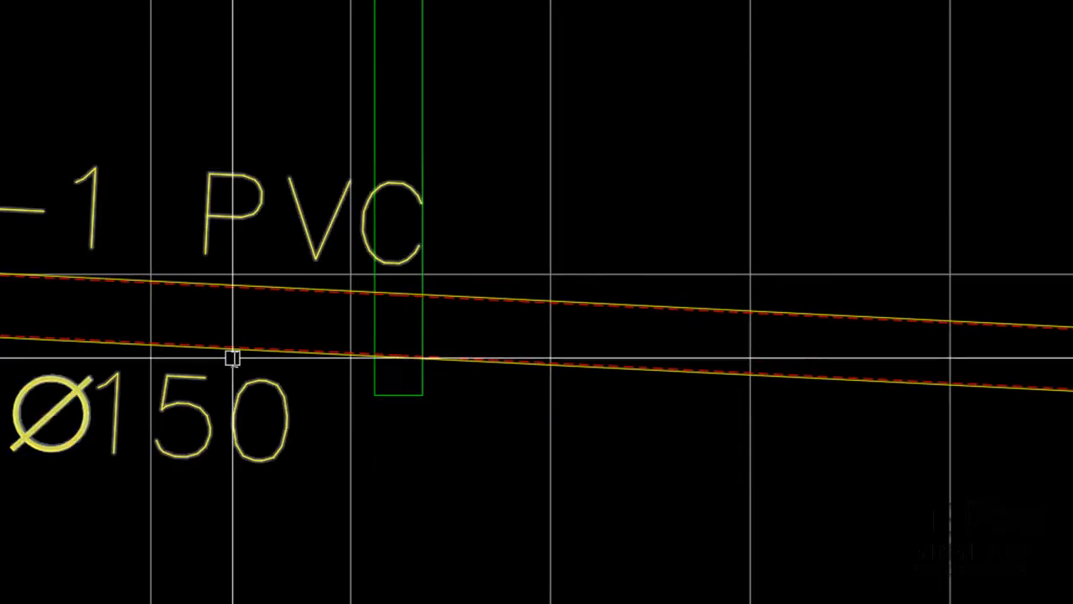
click(288, 350)
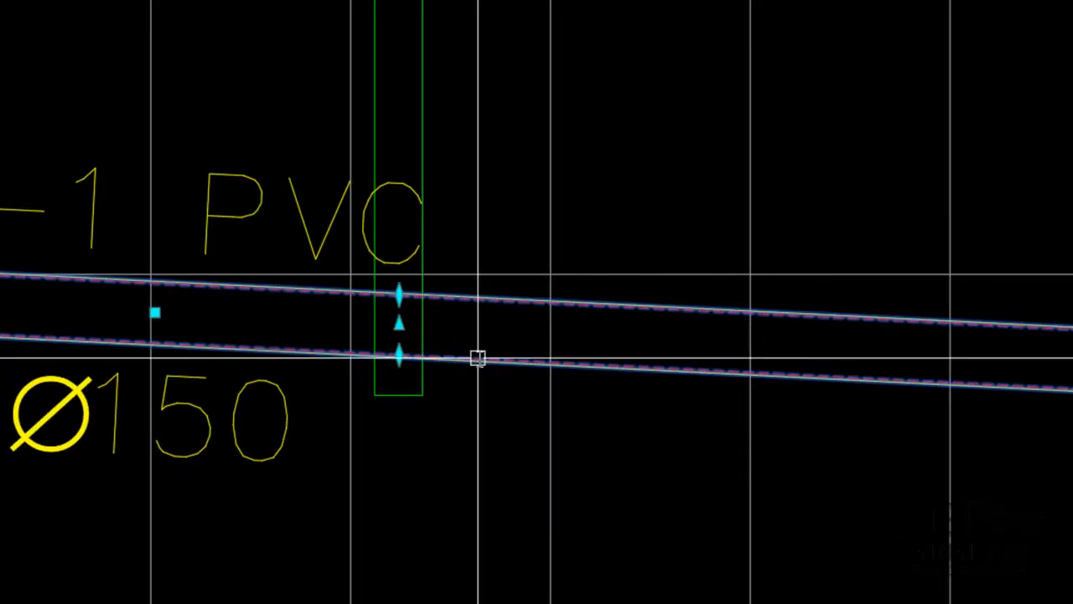
click(400, 356)
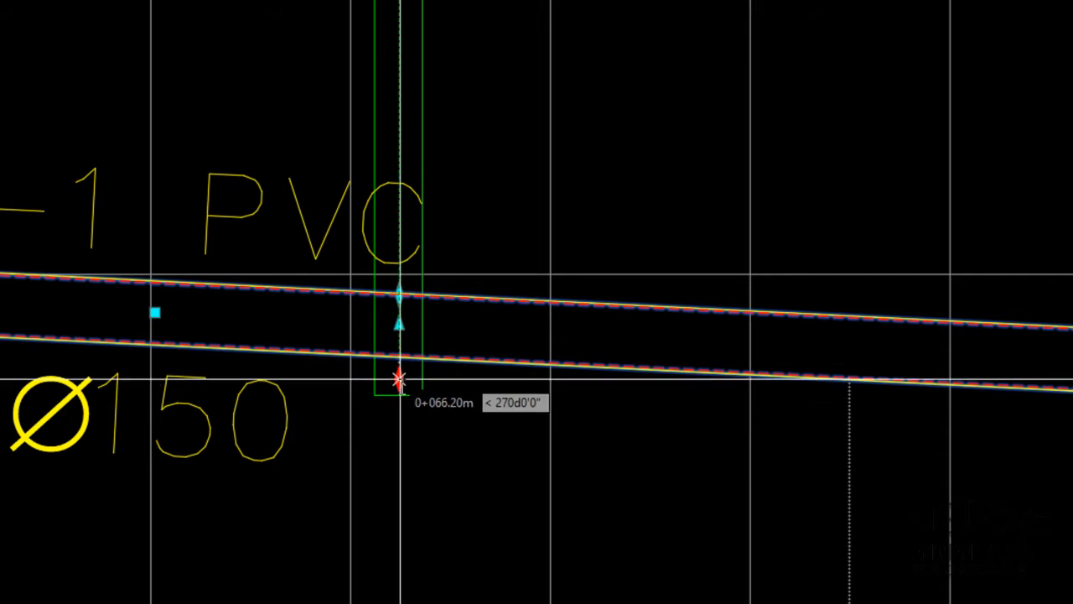
click(399, 414)
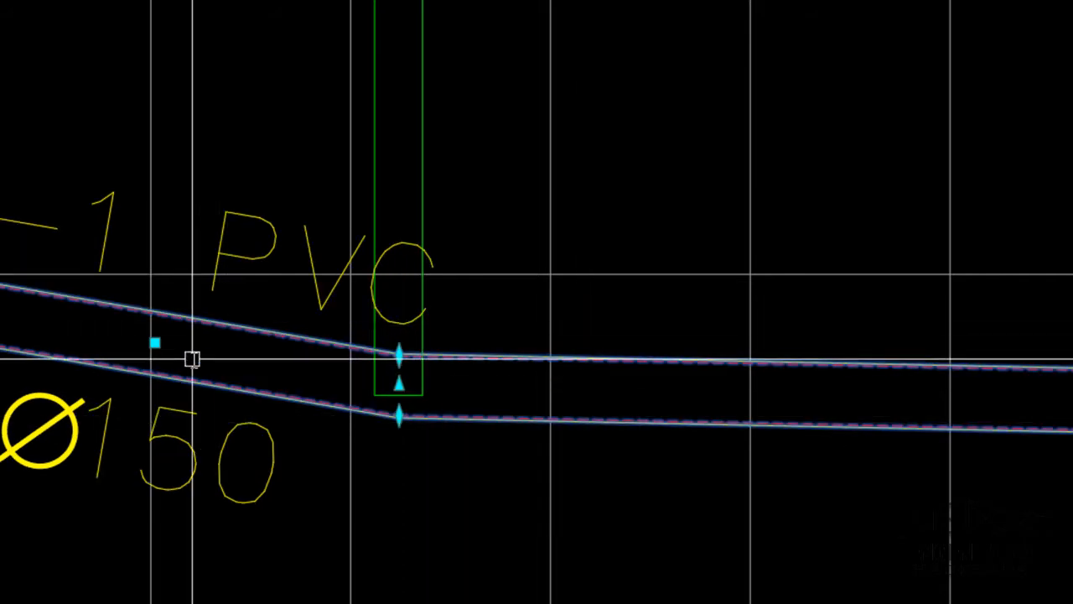
key(Escape)
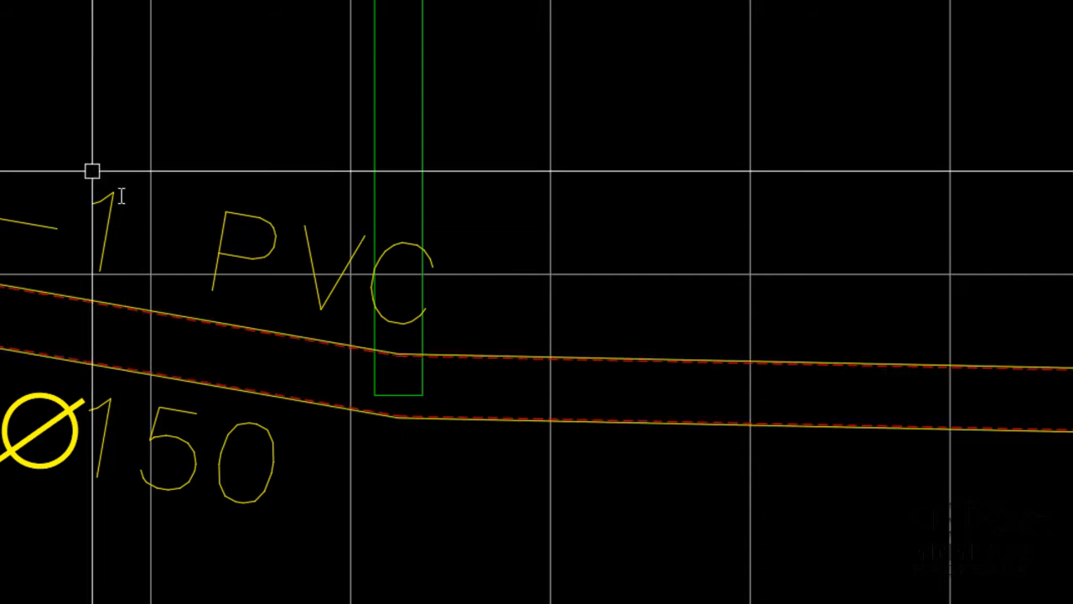
key(ctrl+z)
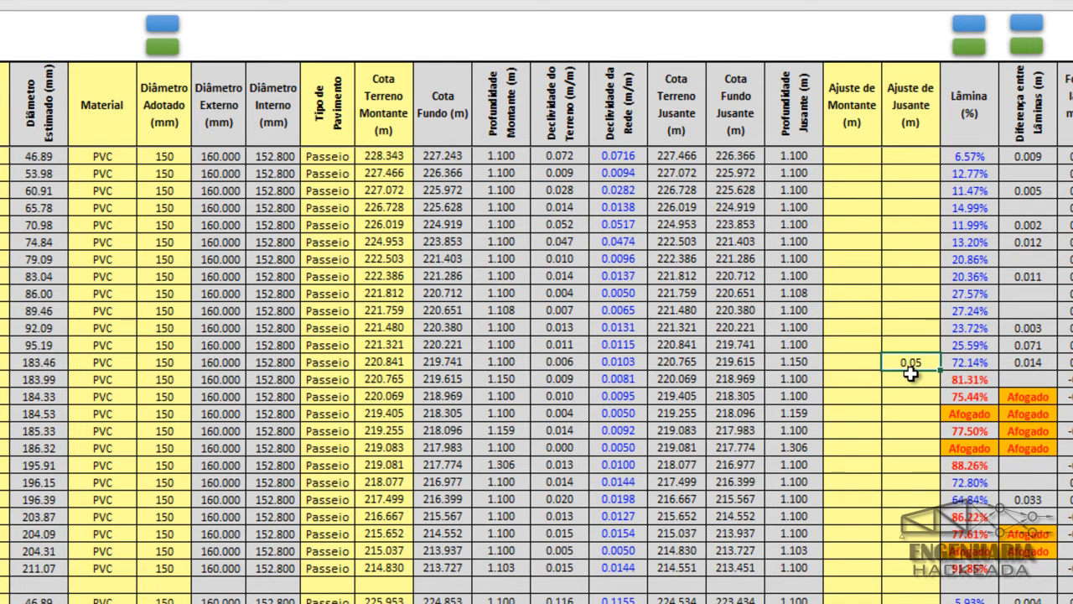
- Back in the Excel sheet, highlight the row of reach 20-1 to review its slope and Lâmina
scroll(911, 374, down, 1)
scroll(910, 374, up, 1)
click(912, 485)
key(shift+space)
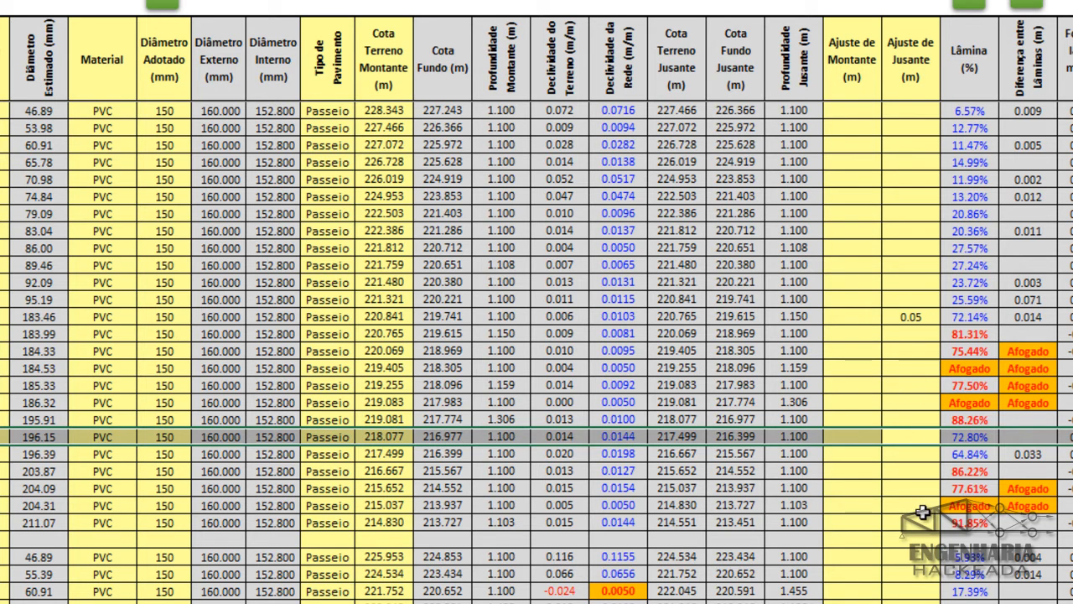
- Try a downstream adjustment (Ajuste de Jusante) of 0.1 m for reach 14-1 and raise it to 0.15 m
click(919, 333)
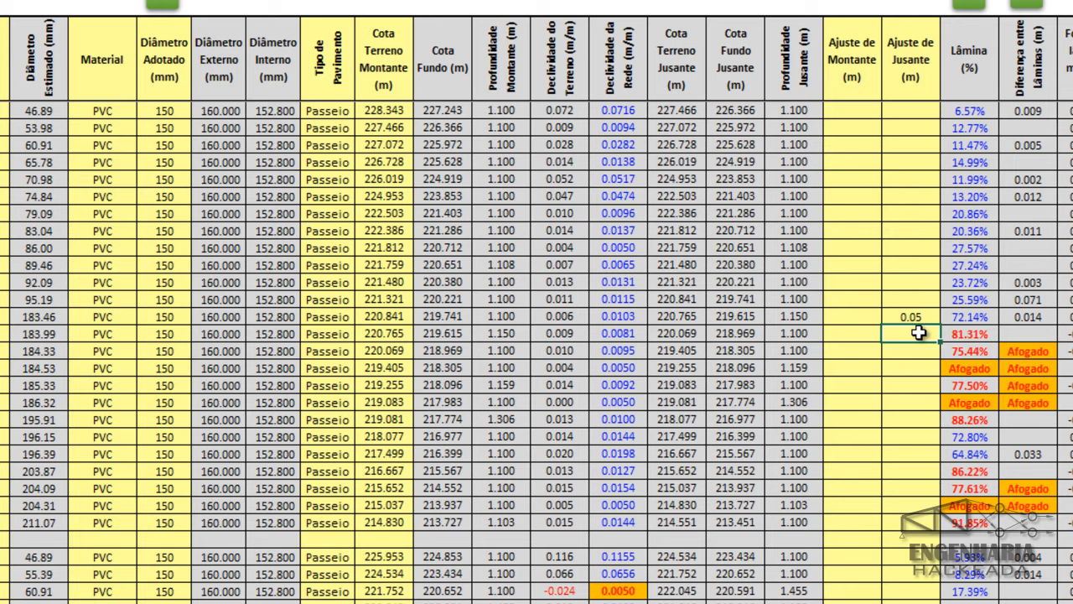
text(0.1)
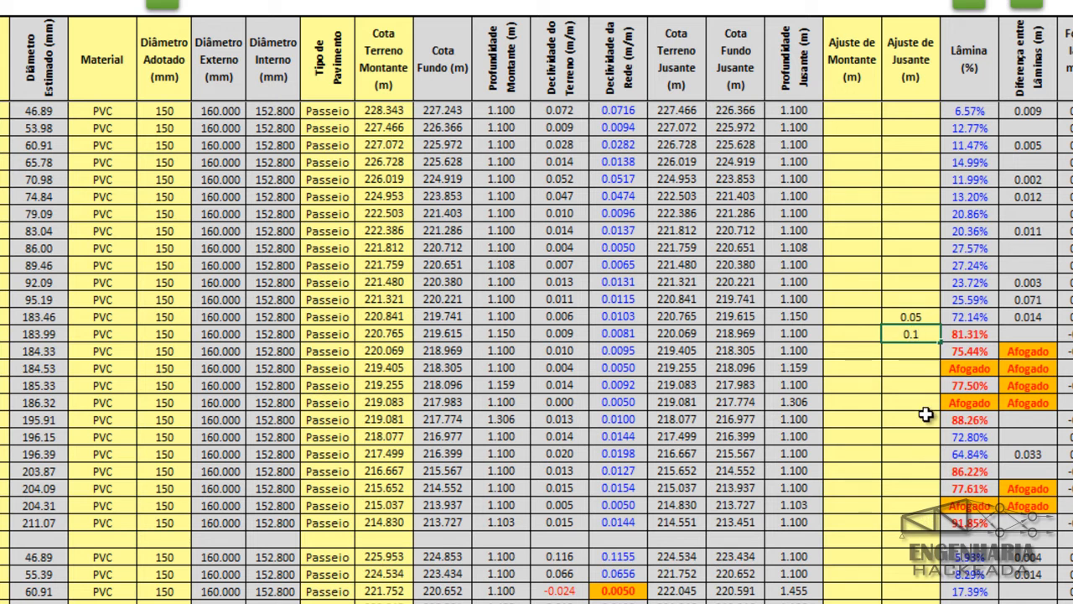
key(Return)
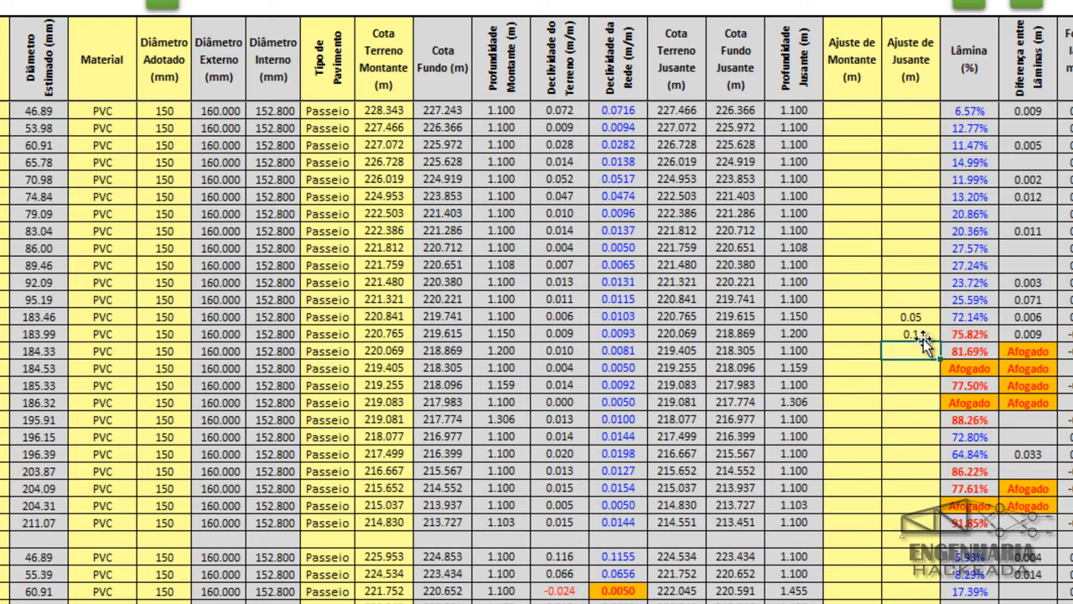
click(920, 334)
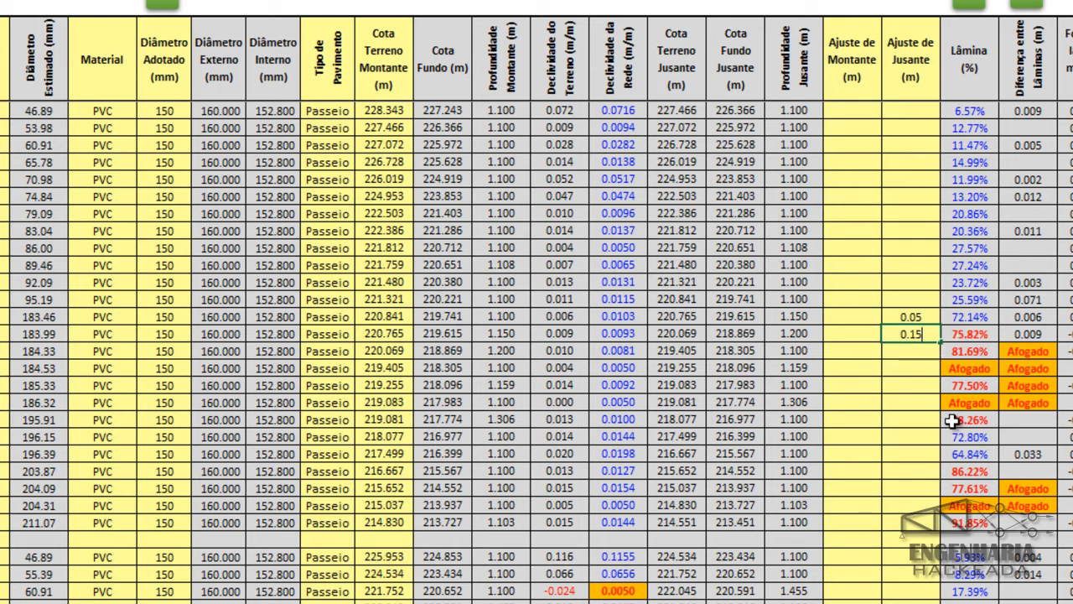
key(F2)
key(Return)
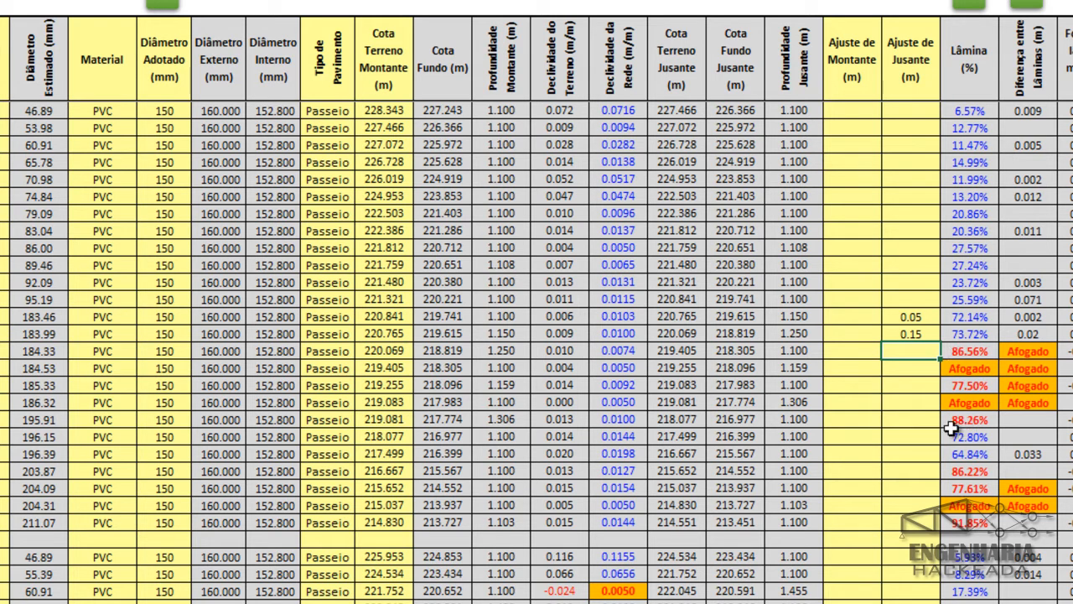
- Try a downstream adjustment of 0.1 m for reach 15-1 and raise it to 0.15 m
text(0.1)
key(Return)
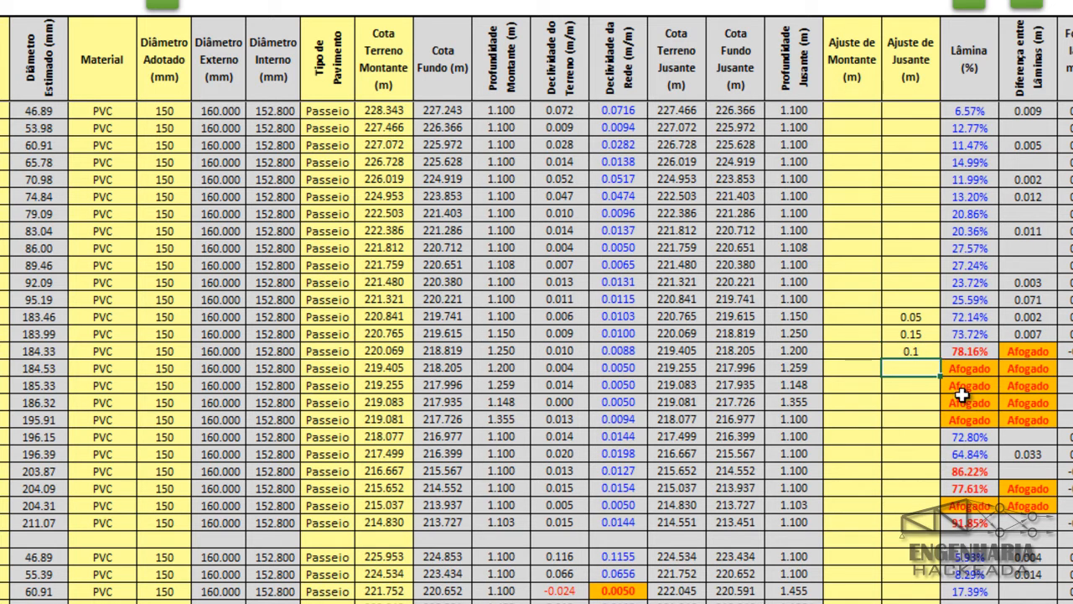
click(922, 353)
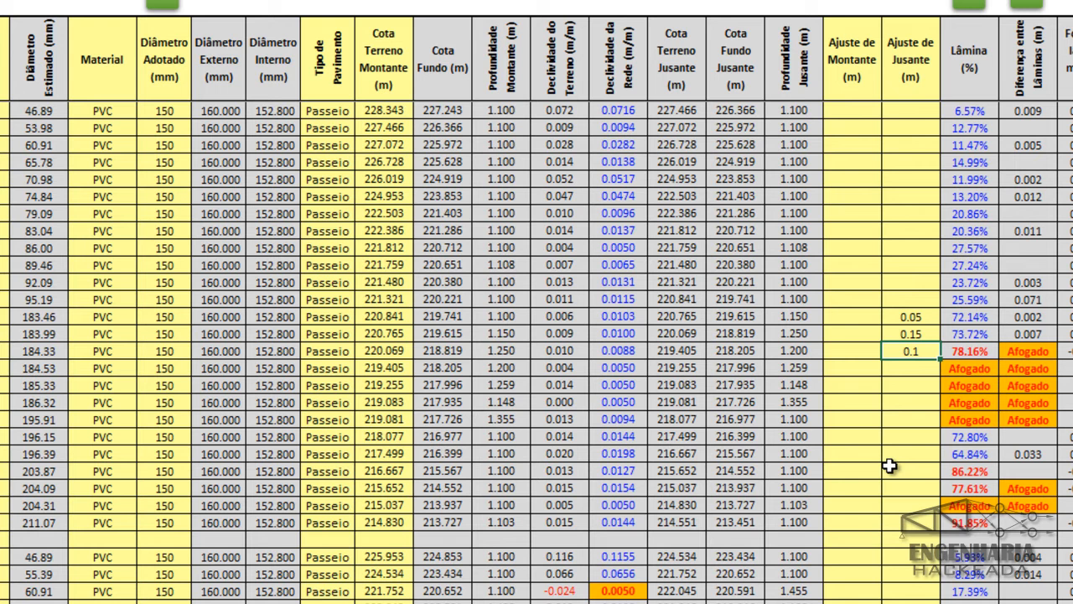
text(0.15)
key(Return)
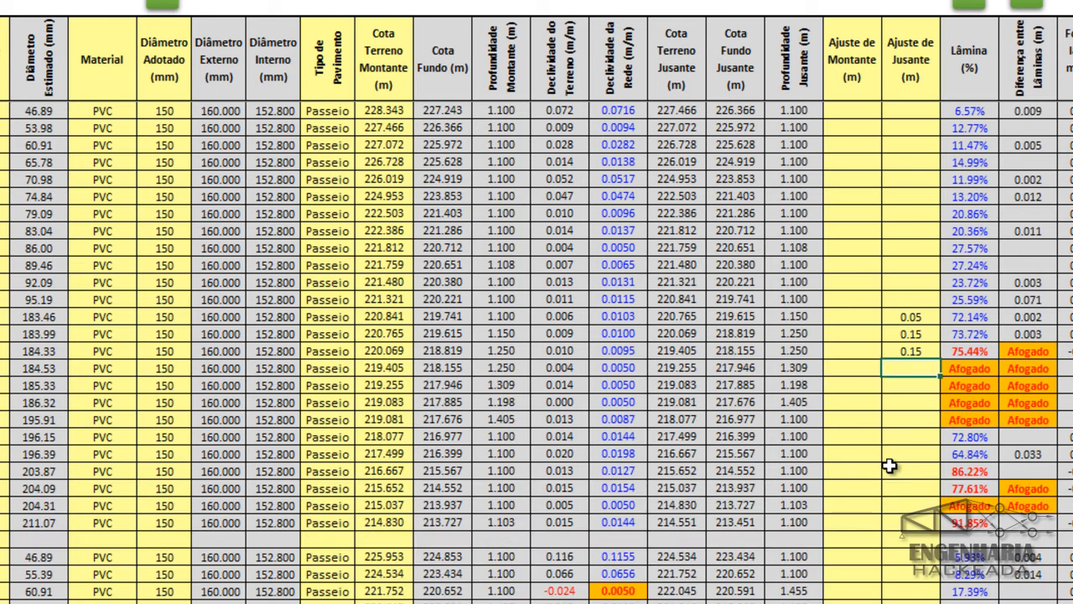
- Try a downstream adjustment of 0.5 m for reach 15-1, replace it with 0.2 m, and give reach 16-1 0.2 m as well
click(911, 352)
text(0.5)
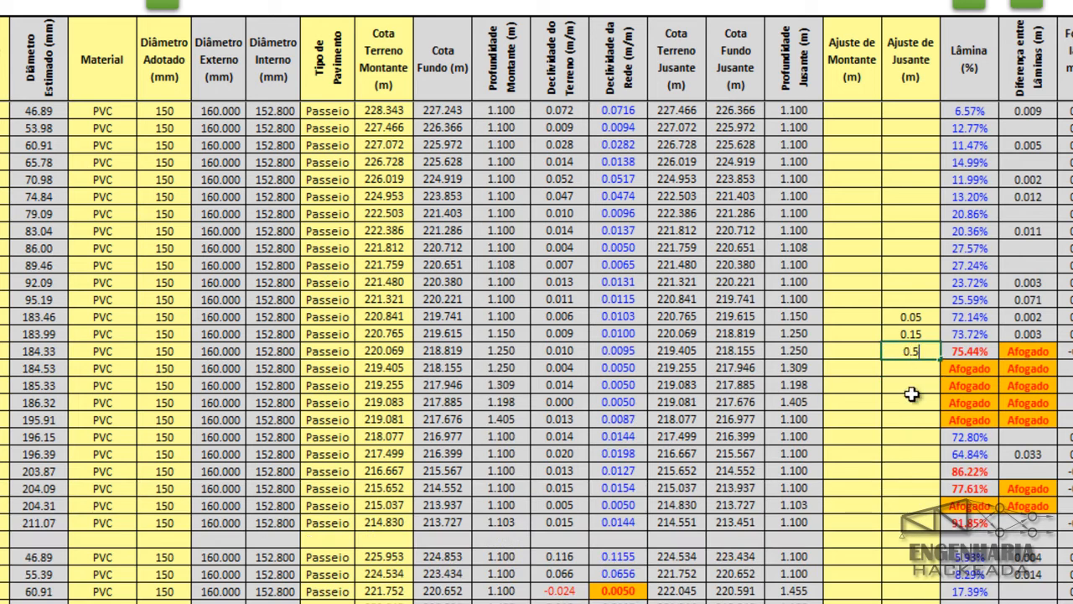
key(Return)
click(918, 353)
text(0.2)
key(Return)
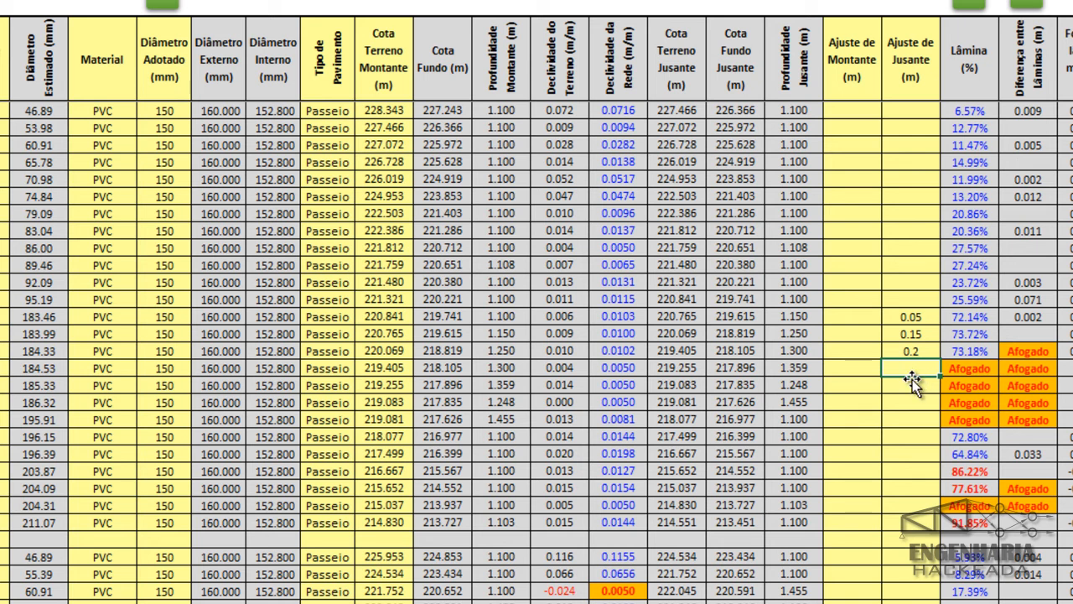
text(0.2)
key(Return)
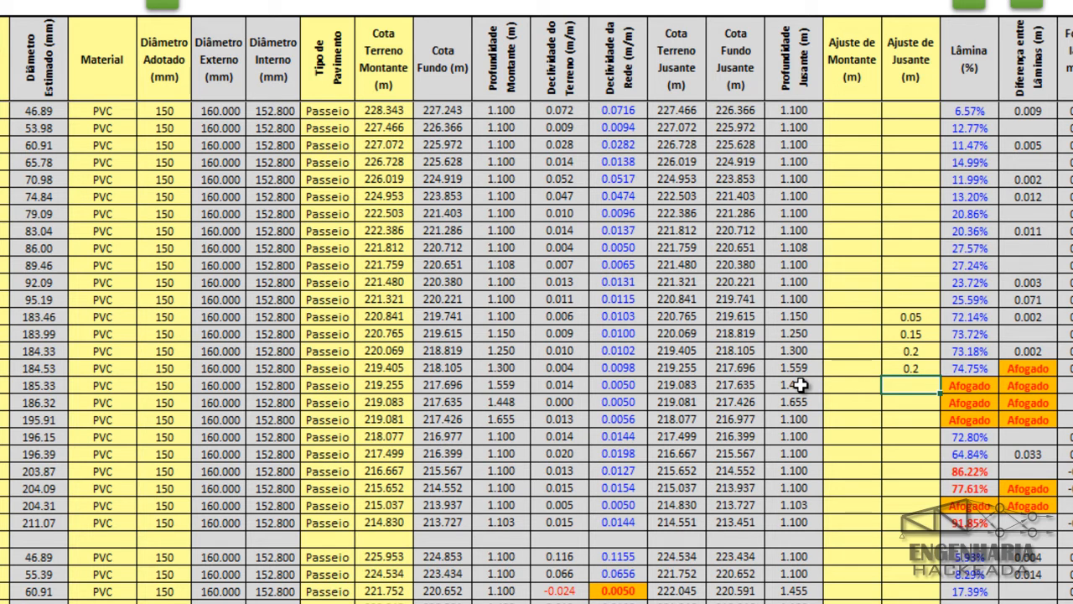
- Clear the downstream adjustments of reaches 13-1 to 16-1
drag(907, 317, 906, 369)
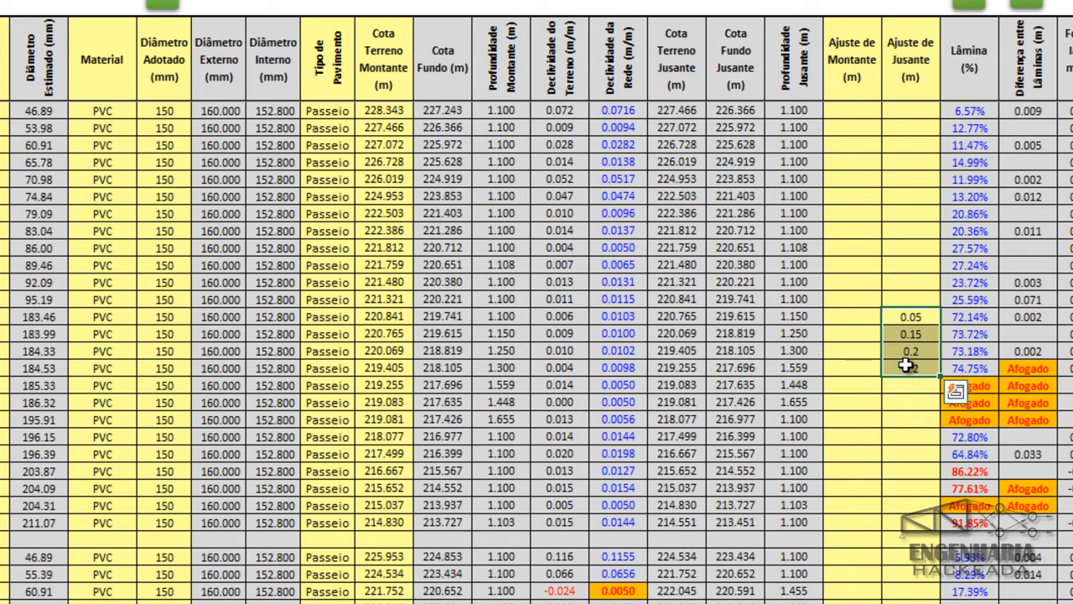
key(Delete)
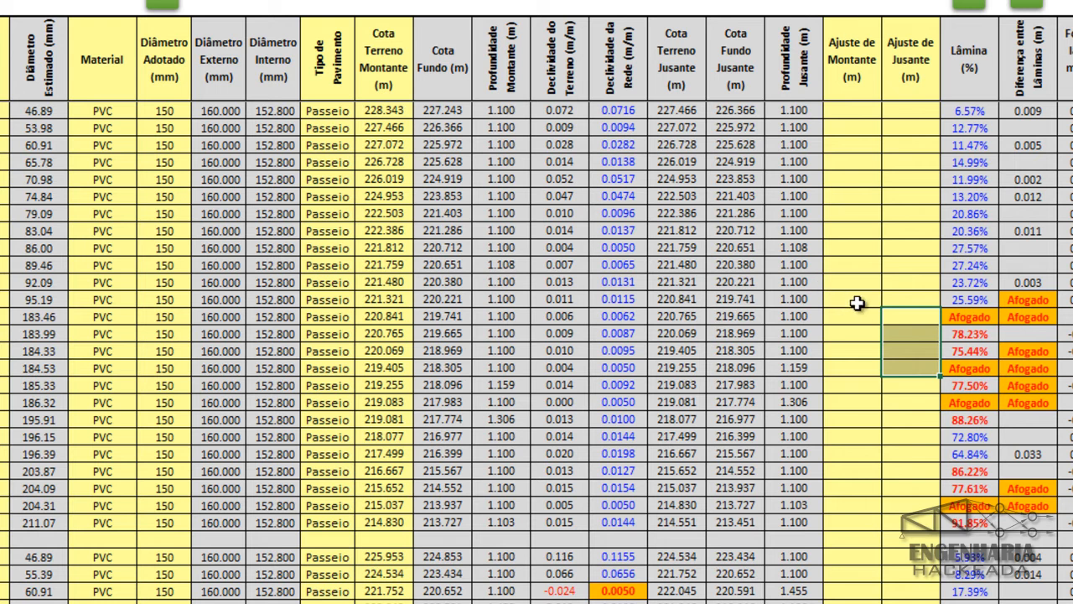
- Set the adopted diameter of reach 13-1 to 200 mm and copy it down through the last reach of collector 1
key(shift+space)
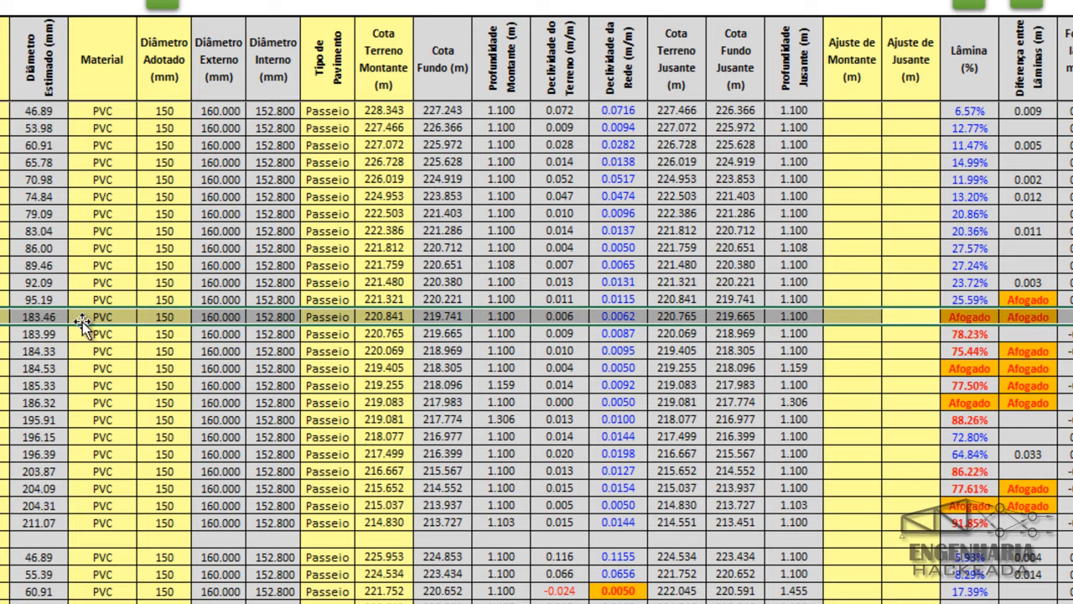
click(166, 319)
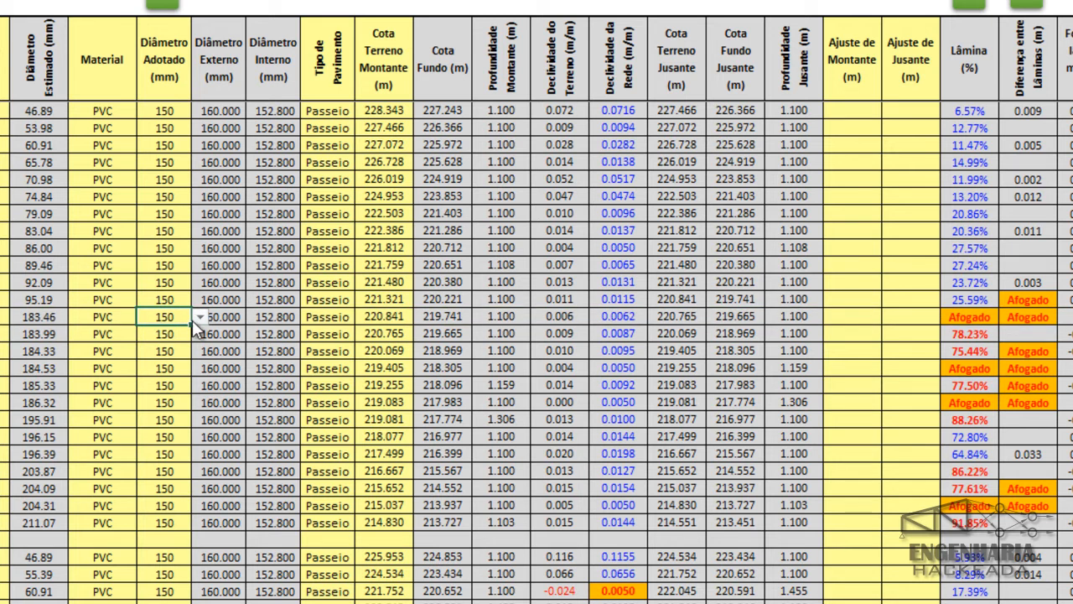
click(194, 319)
click(174, 352)
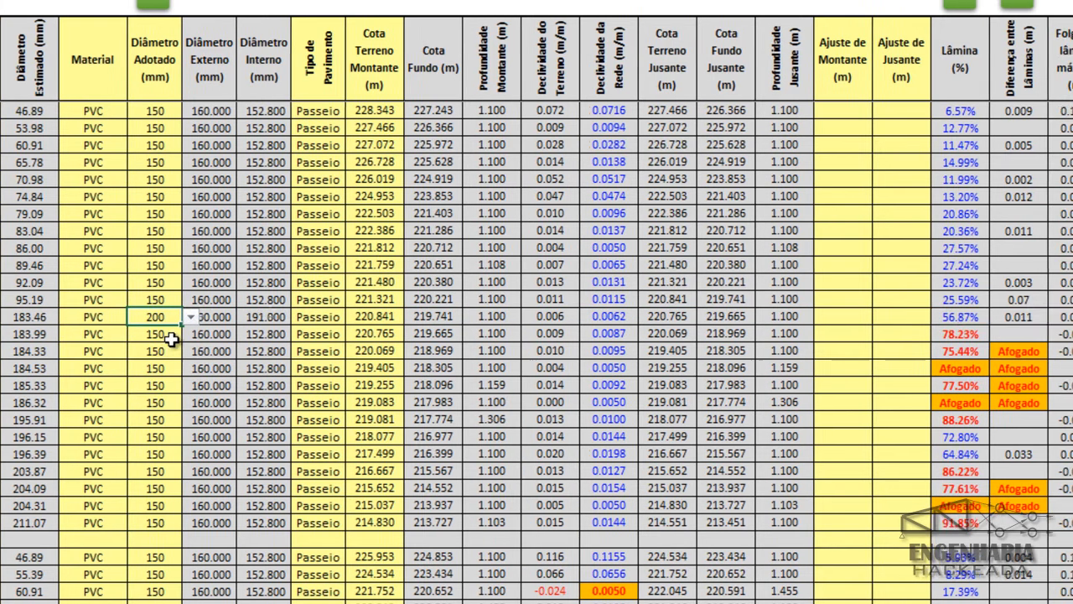
drag(98, 325, 50, 531)
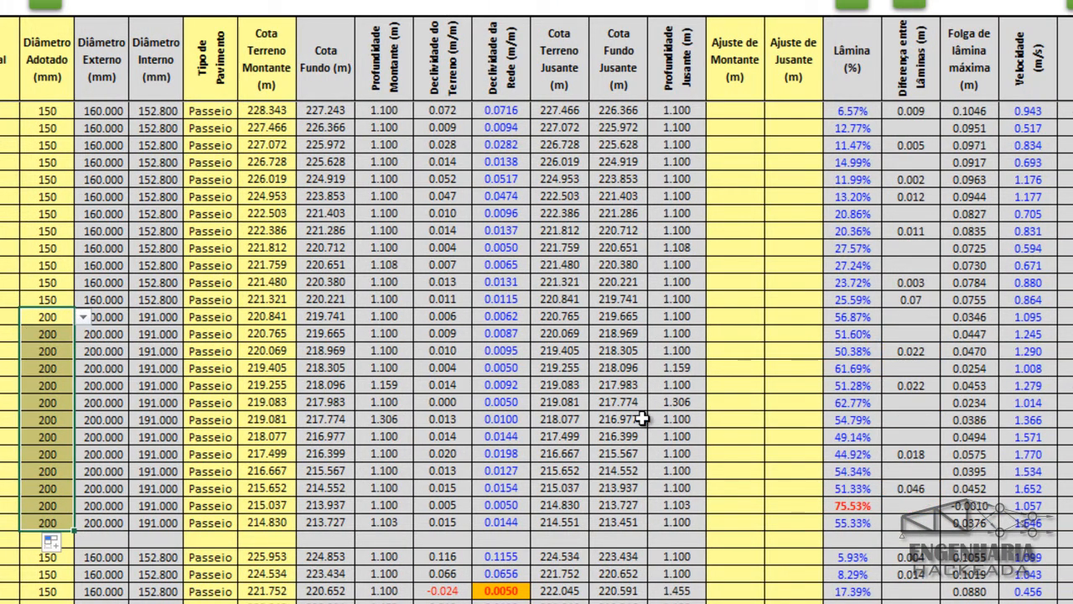
- Highlight the row of reach 24-1 to examine its slope, Lâmina and downstream adjustment
click(788, 505)
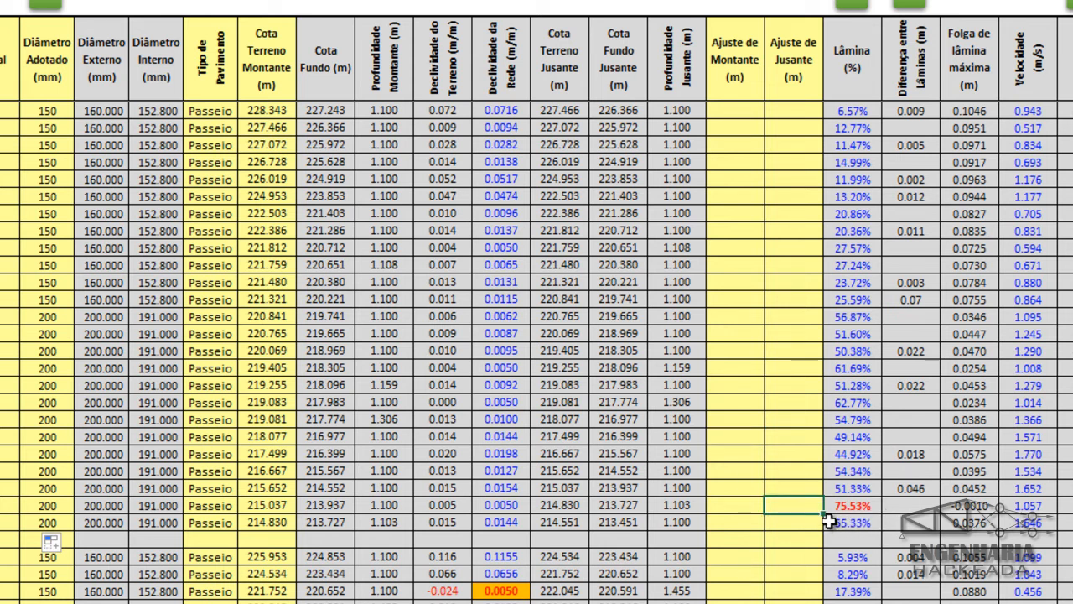
key(shift+space)
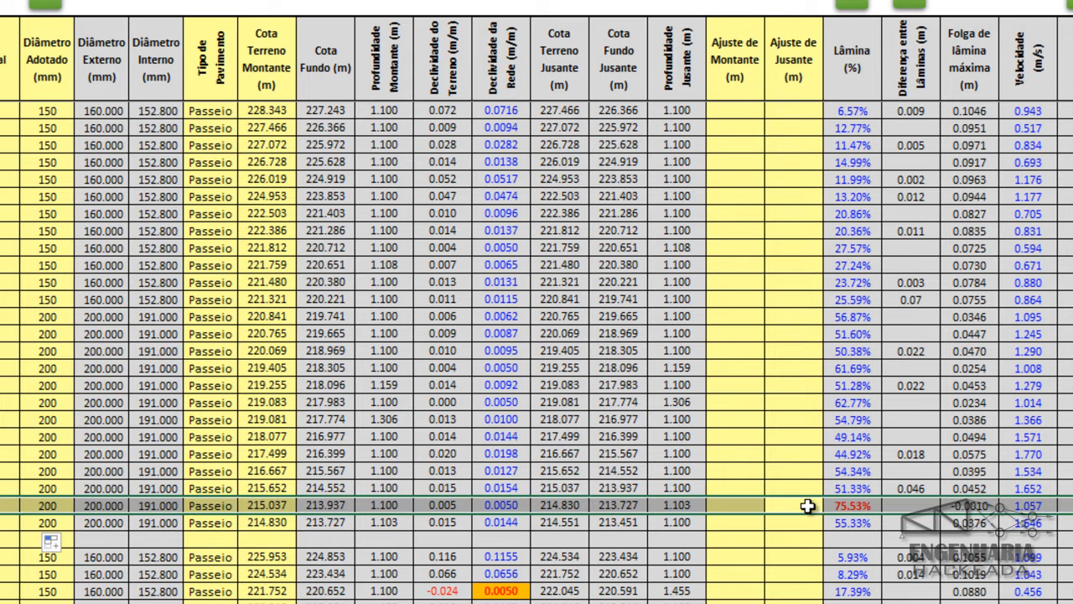
click(809, 506)
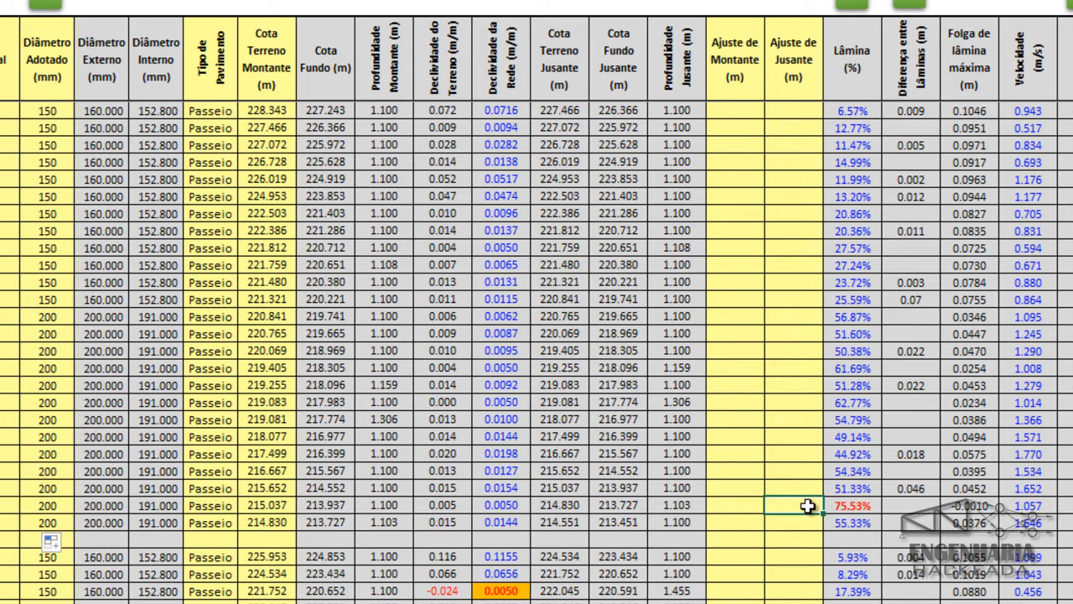
- Try an adopted diameter of 250 mm for reach 24-1 and restore it to 200 mm
click(69, 507)
click(84, 505)
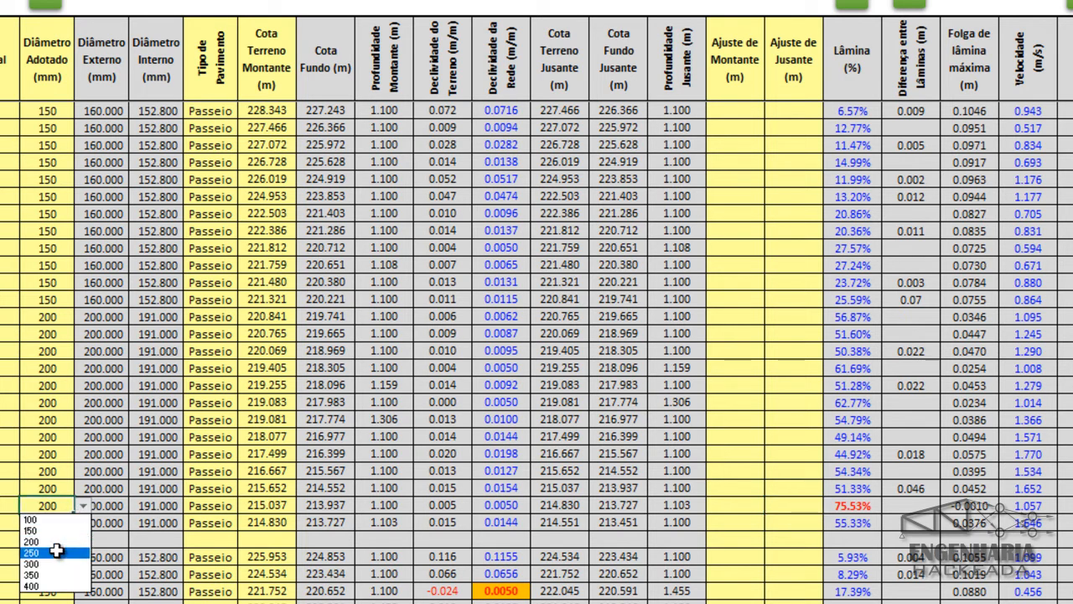
click(55, 551)
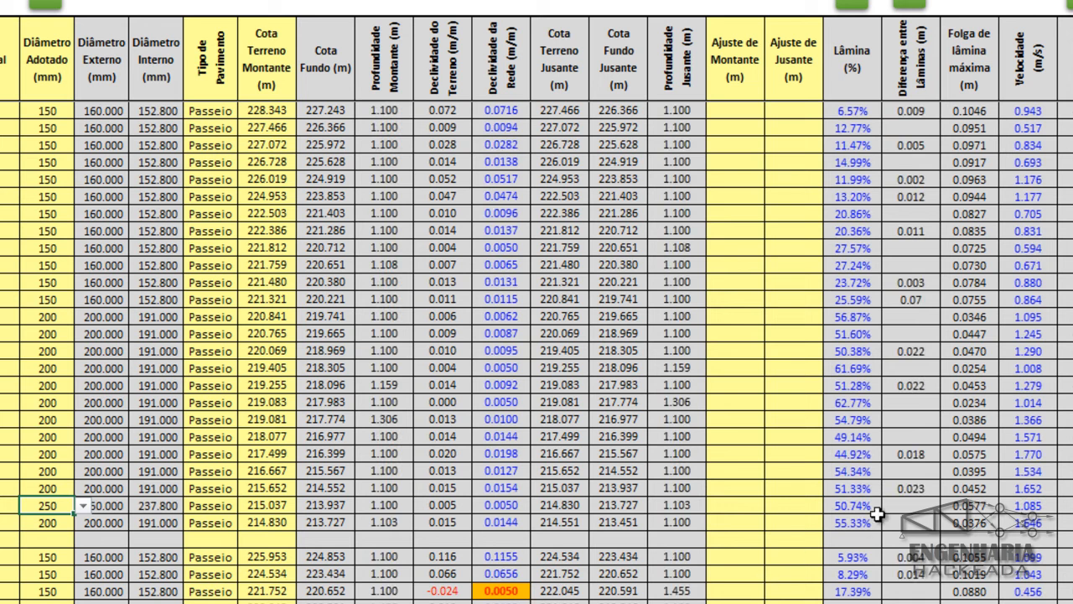
click(83, 506)
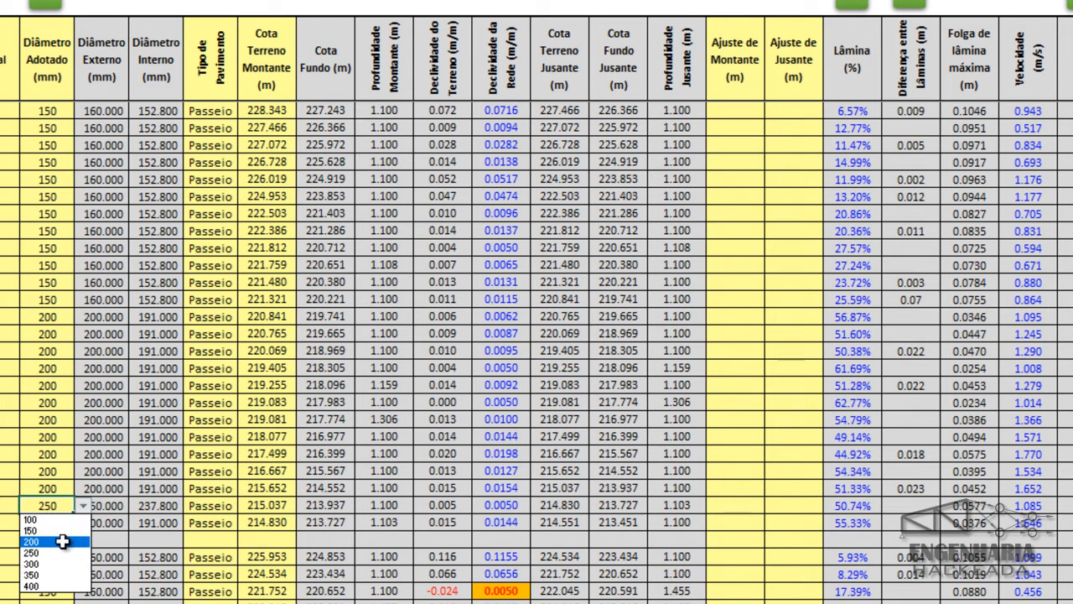
click(62, 542)
- Set the downstream adjustment (Ajuste de Jusante) of reach 24-1 to 0.01 m and review the collector's rows
click(784, 518)
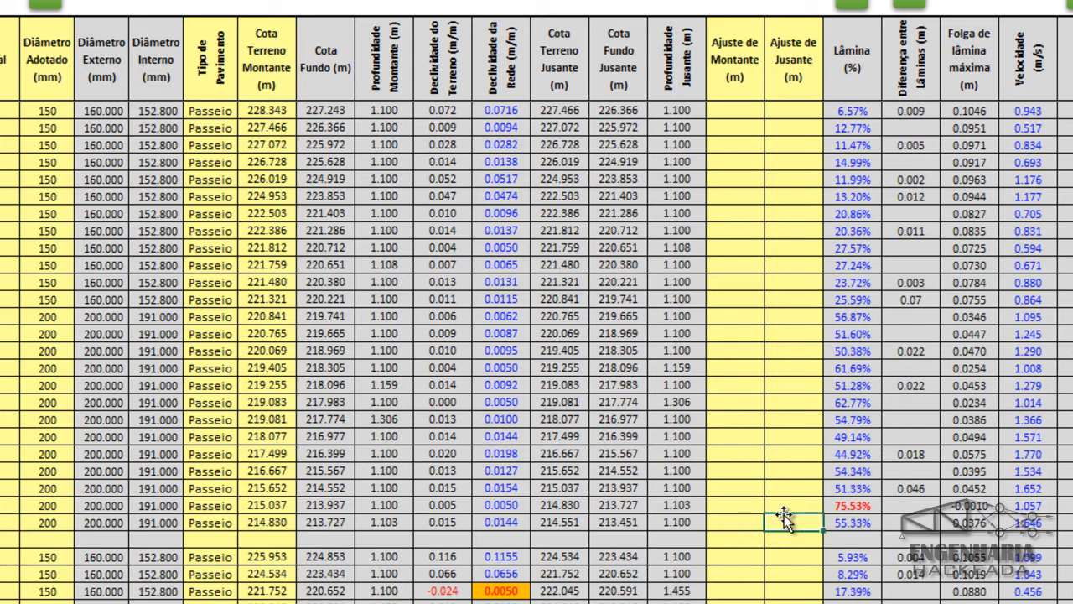
click(793, 506)
text(0)
text(.00)
key(BackSpace)
text(1)
key(Return)
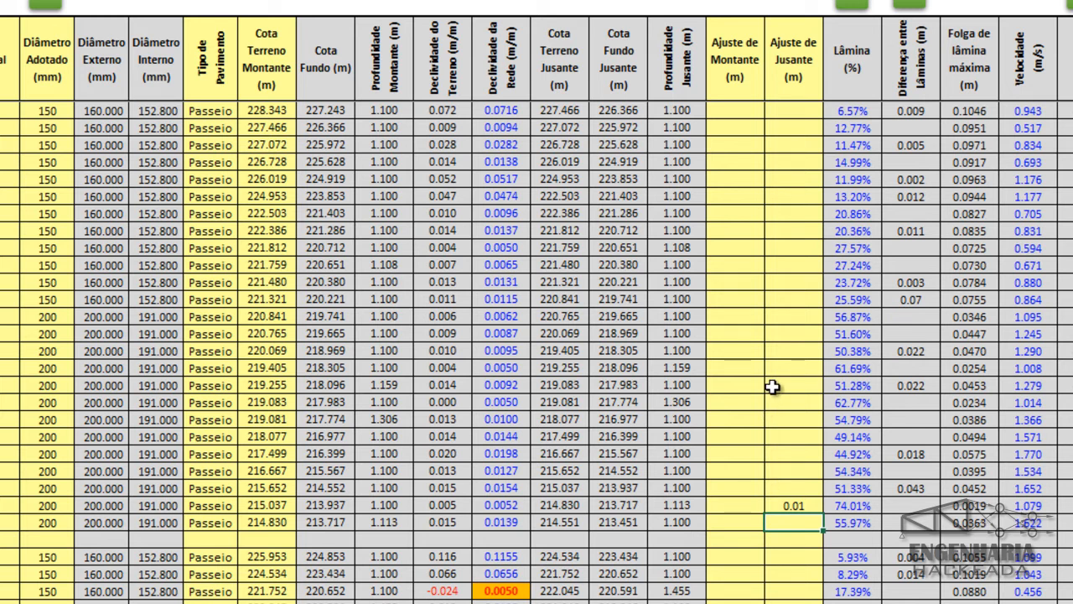
scroll(772, 387, down, 2)
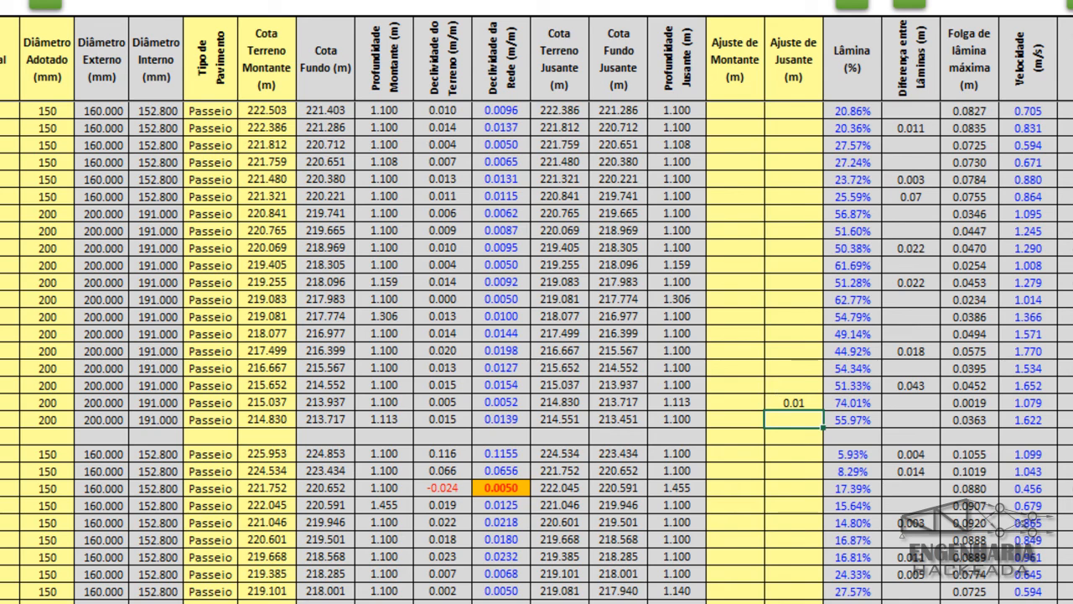
scroll(537, 302, left, 3)
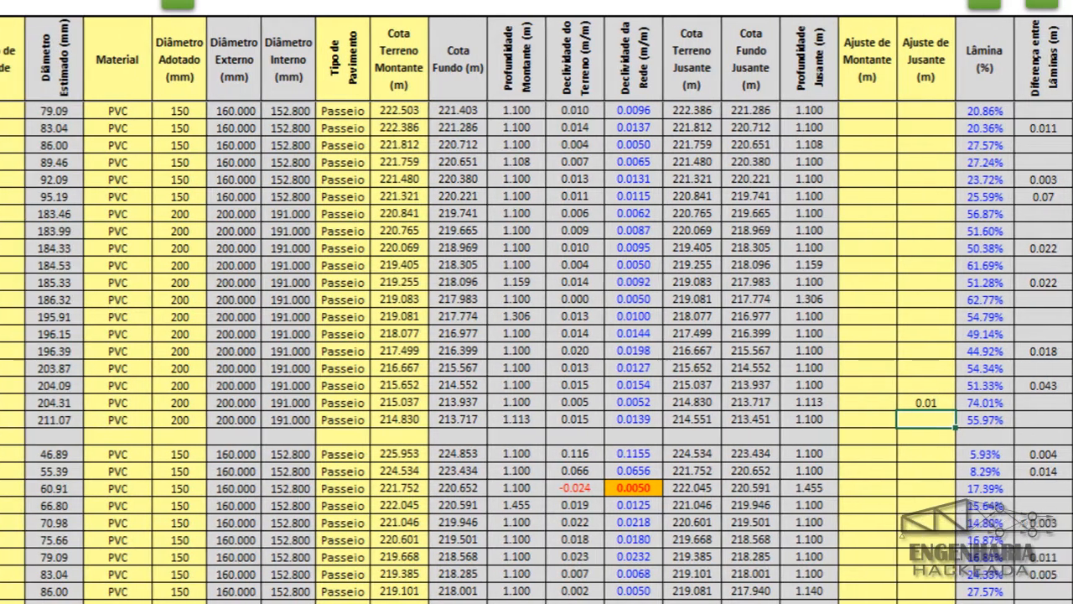
- Try a downstream adjustment (Ajuste de Jusante) of 0.166 m for reach 9-2 and clear it
scroll(219, 289, left, 9)
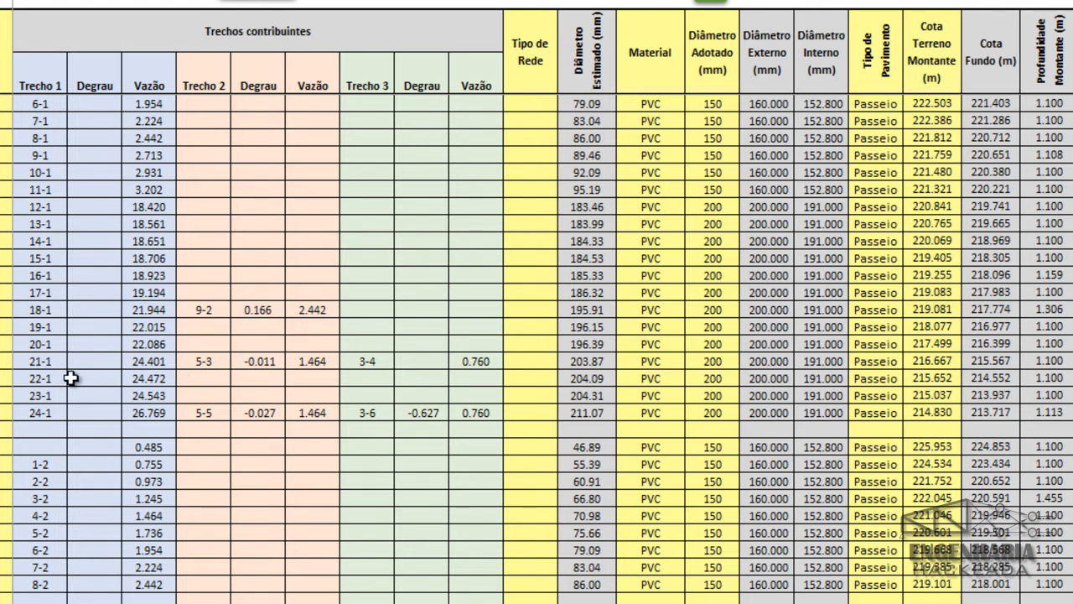
scroll(145, 384, down, 1)
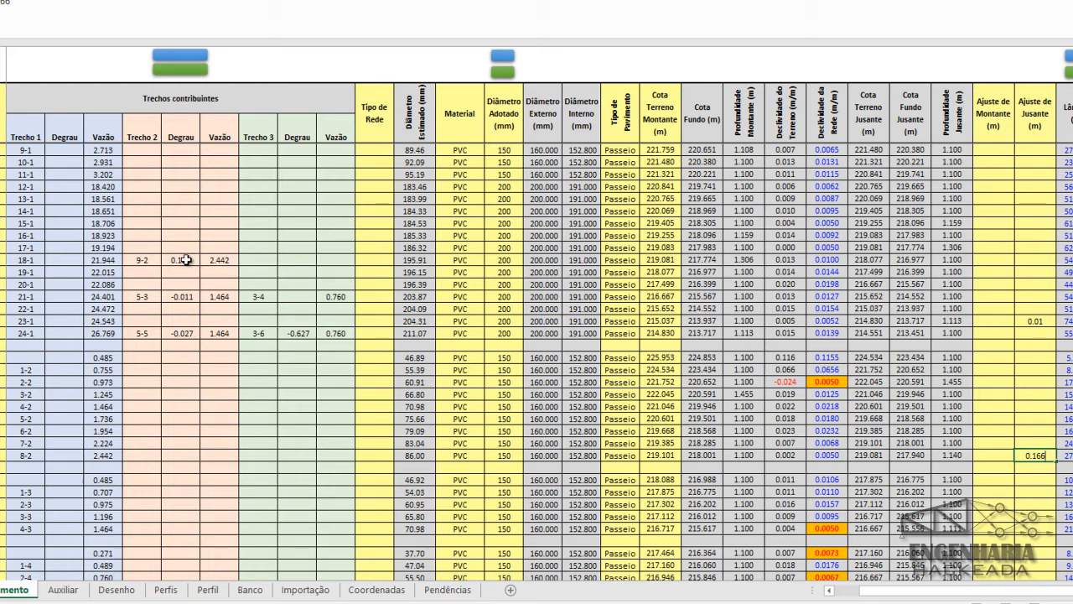
key(Return)
click(1024, 457)
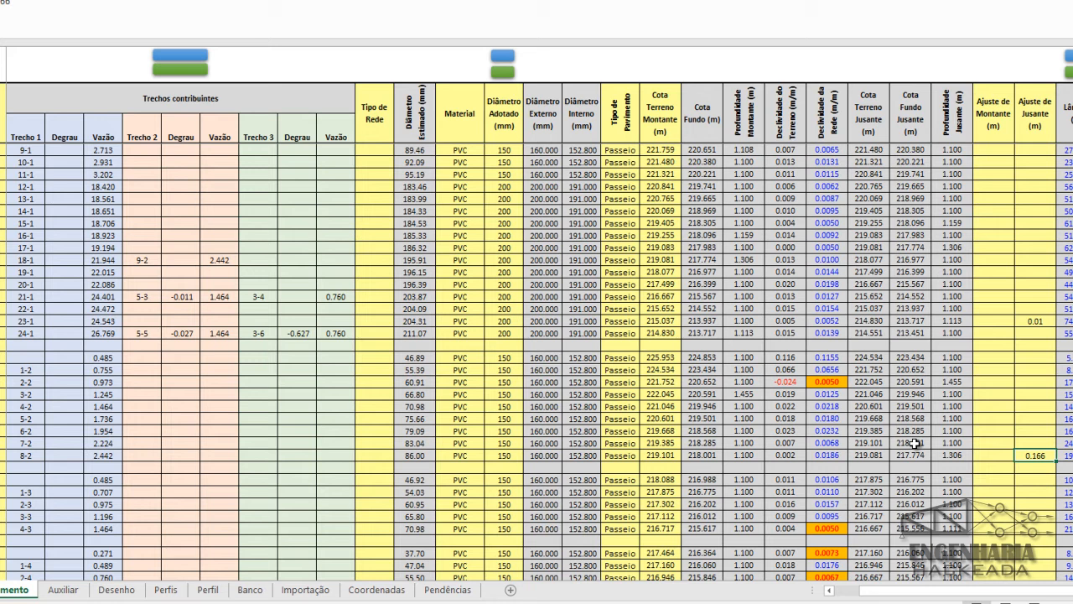
key(Delete)
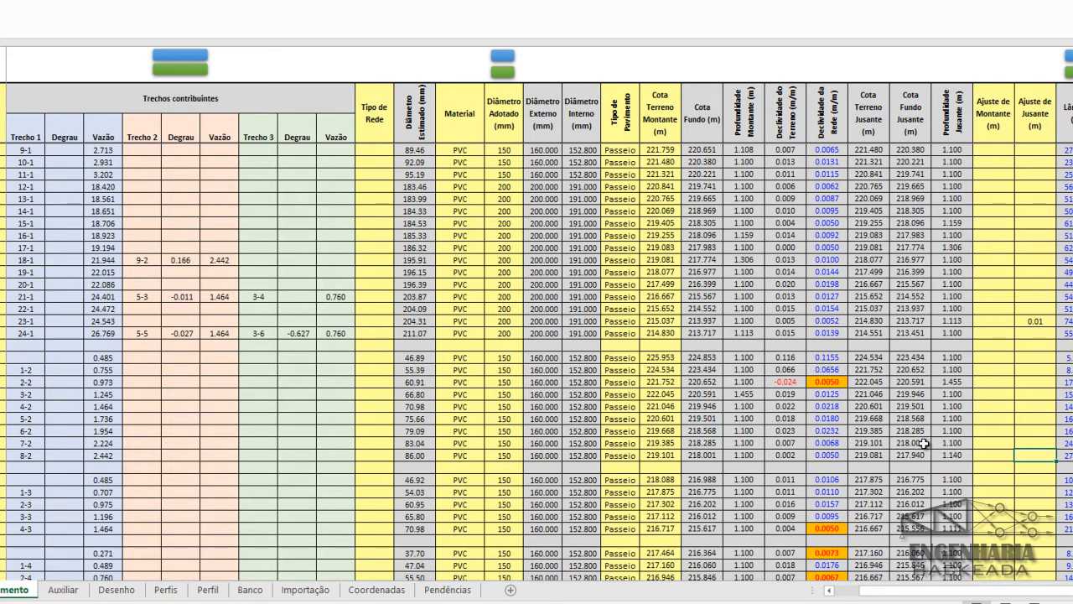
- Check the profile of the unadjusted junction between reaches 9-2 and 19-1 and return to the sizing sheet
double_click(1048, 451)
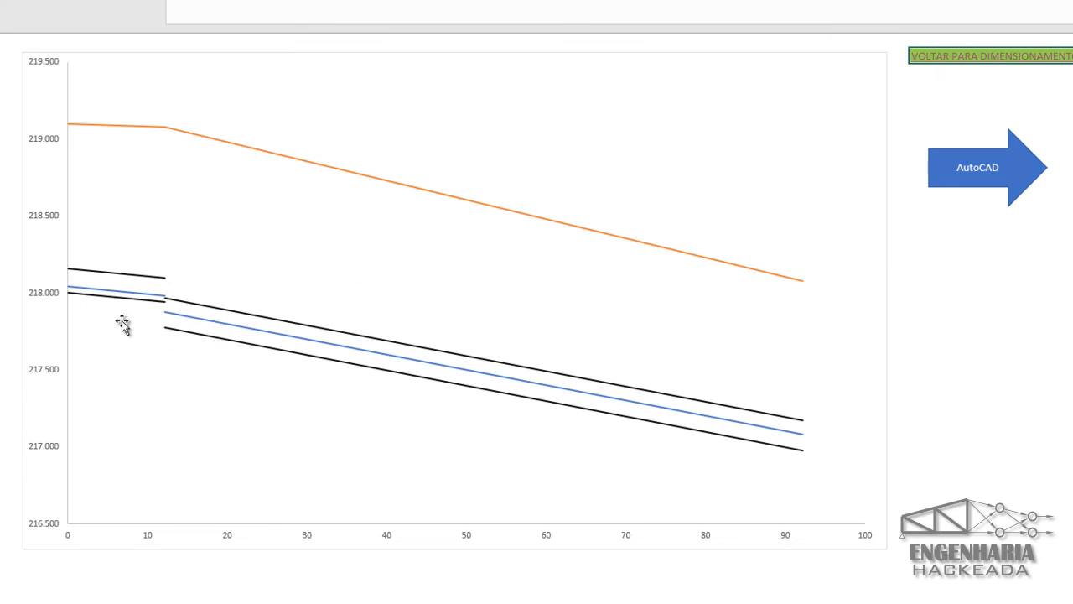
mouse_move(165, 306)
click(962, 61)
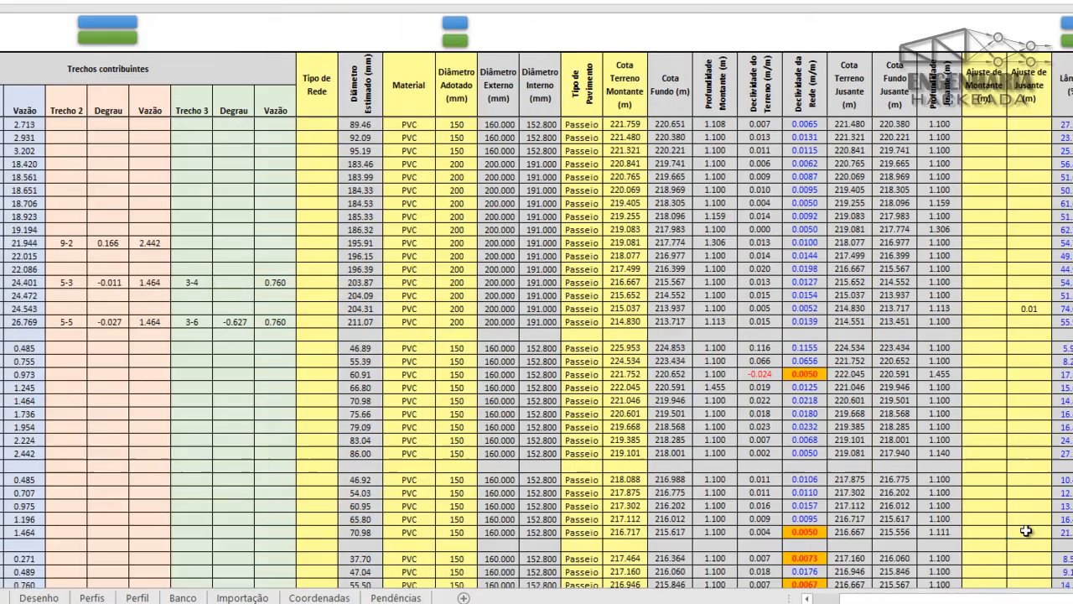
- Set the downstream adjustment of reach 9-2 to 0.166 m
click(1027, 530)
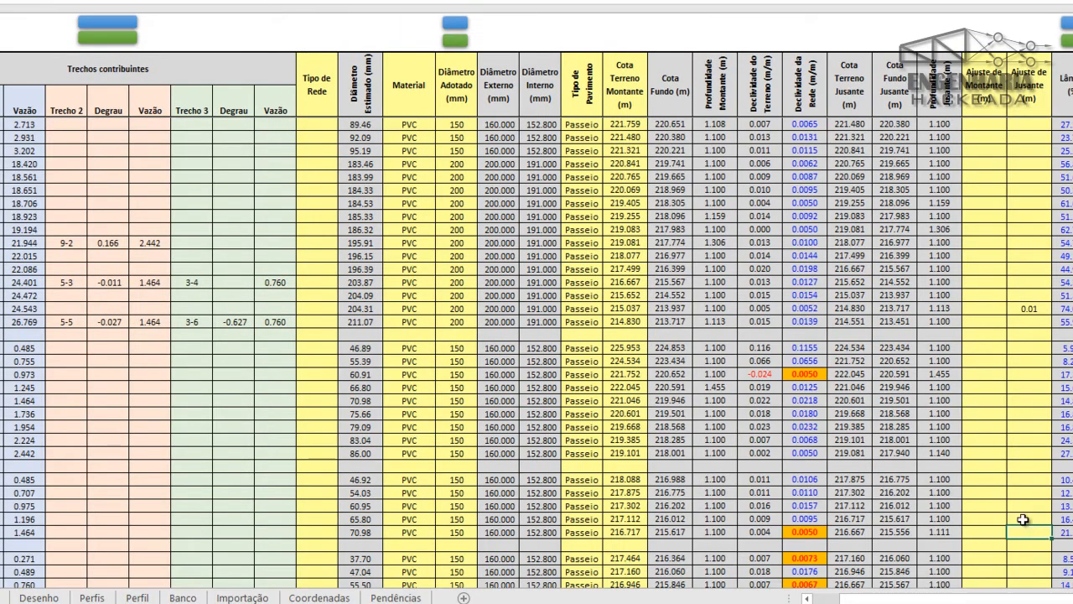
click(1027, 455)
text(0.166)
key(Return)
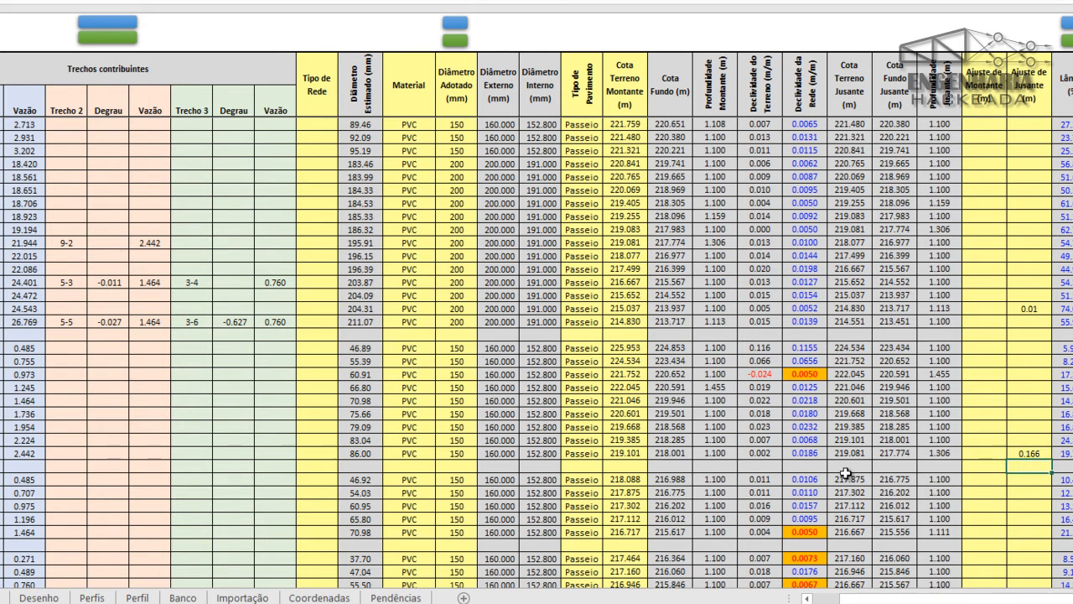
- Examine the pipe inverts and water levels where reach 9-2 meets reach 19-1 in the profile, and return to the sizing sheet
click(1038, 455)
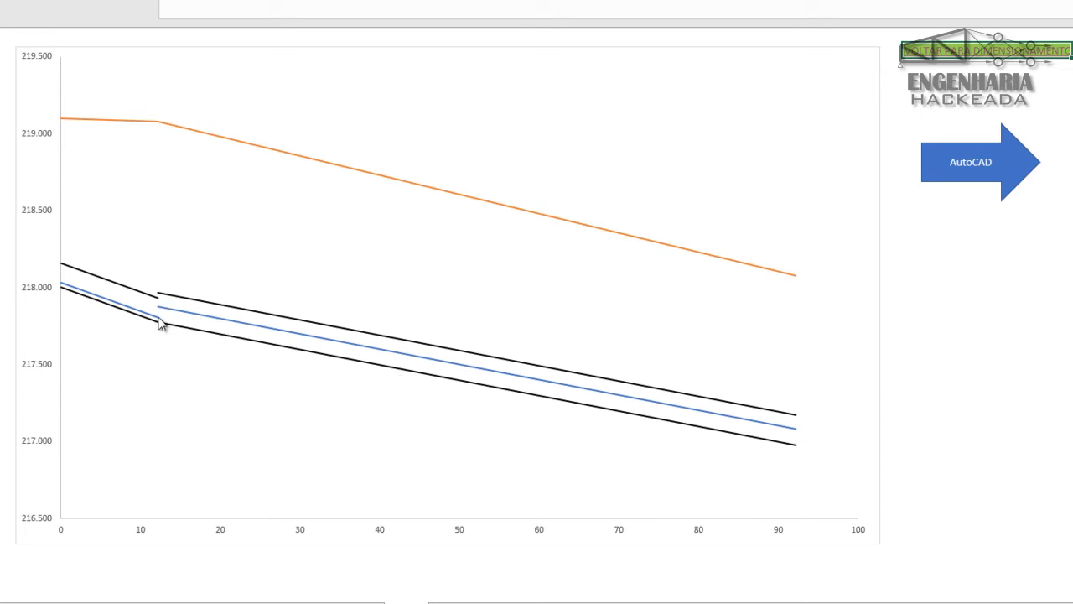
mouse_move(160, 323)
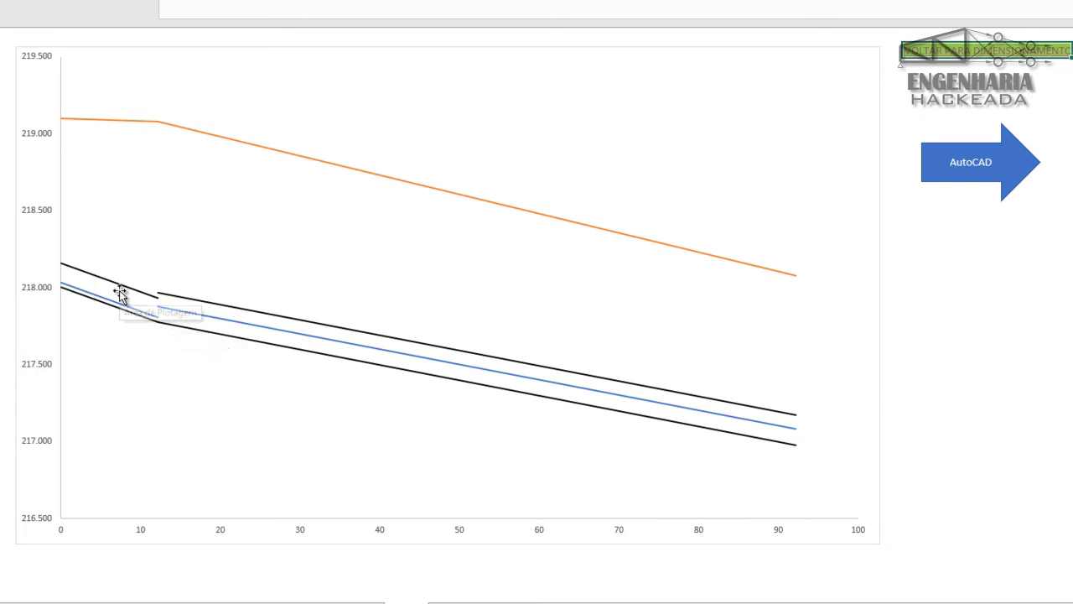
click(926, 55)
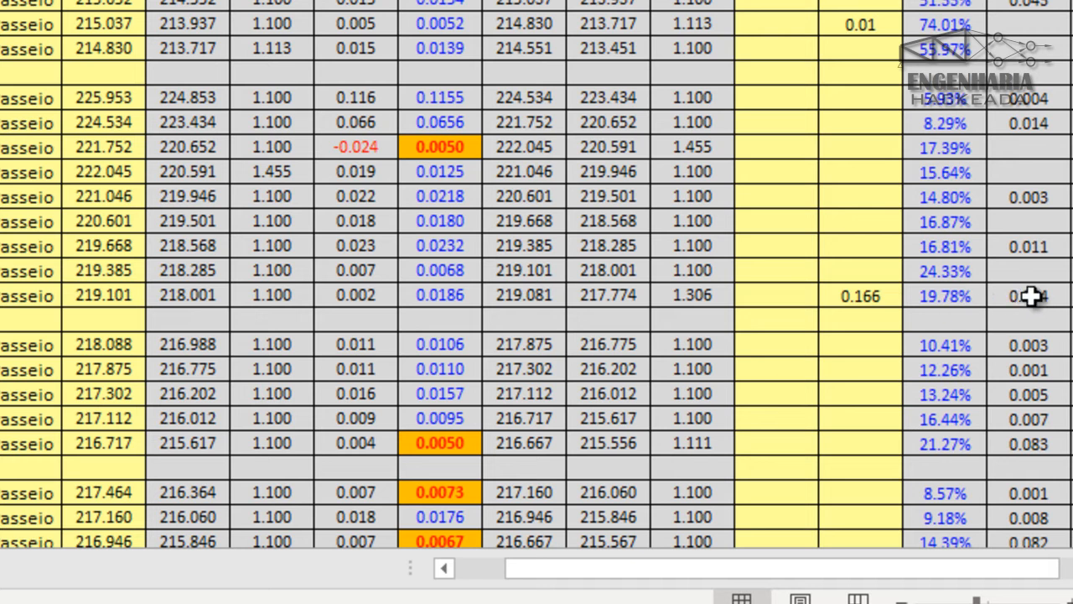
- Change the downstream adjustment of reach 9-2 to the formula =0.166-0.074
click(863, 294)
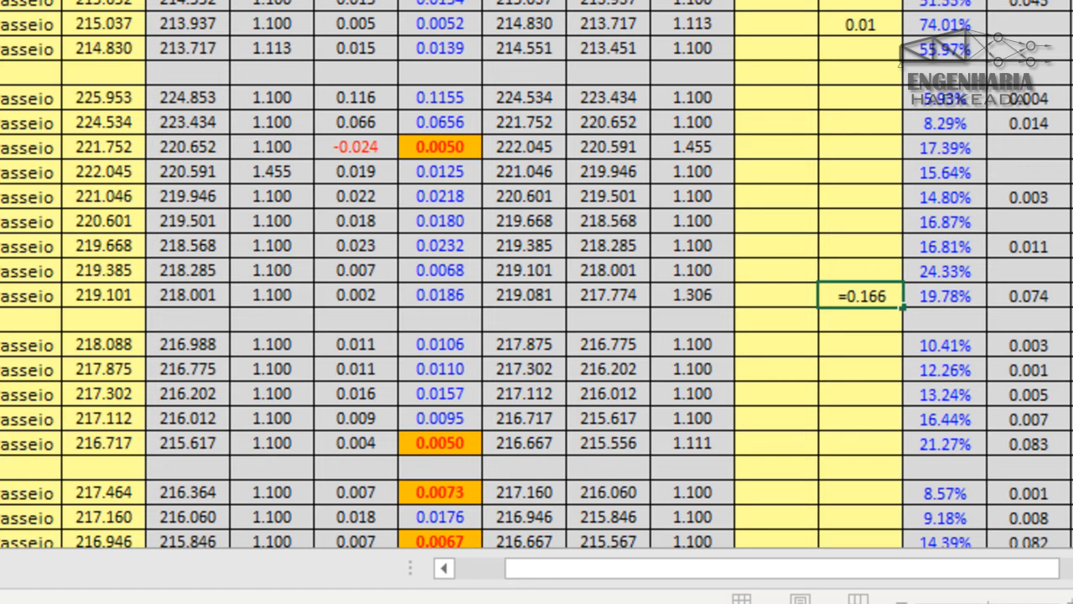
text(-0.)
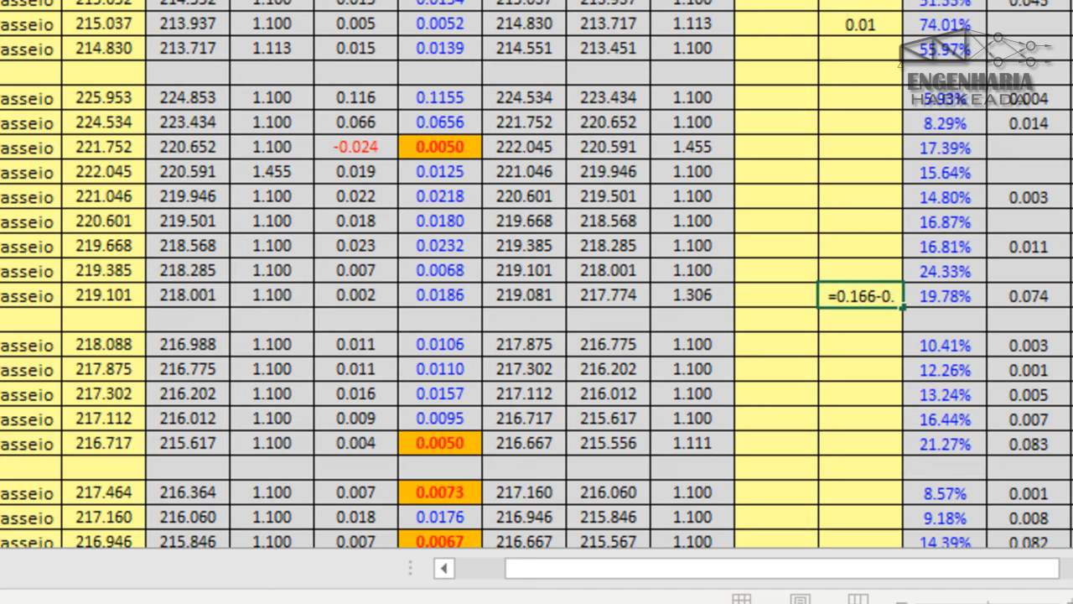
text(074)
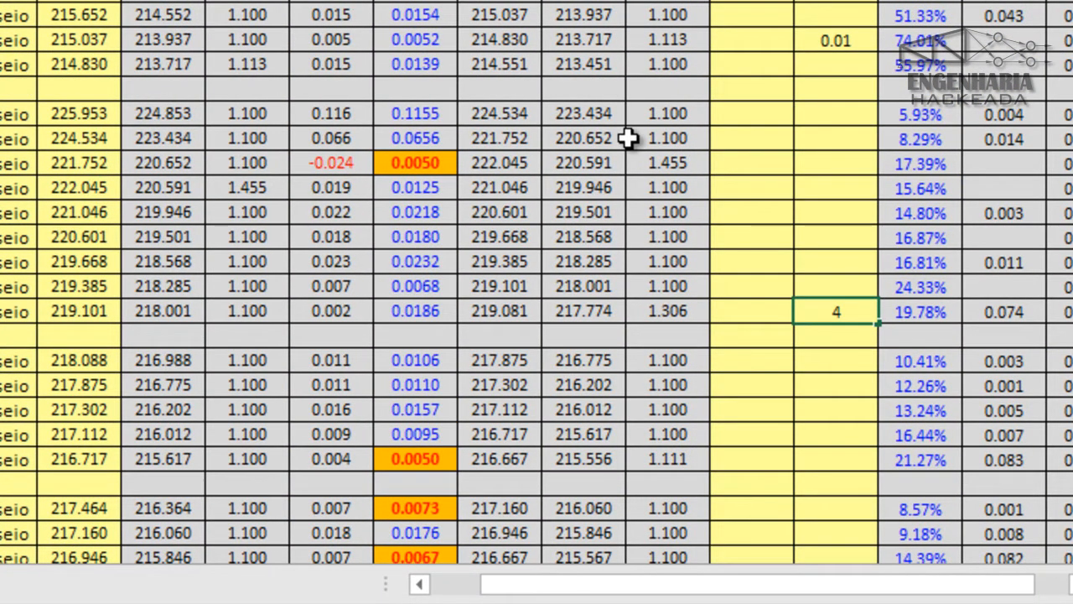
key(Return)
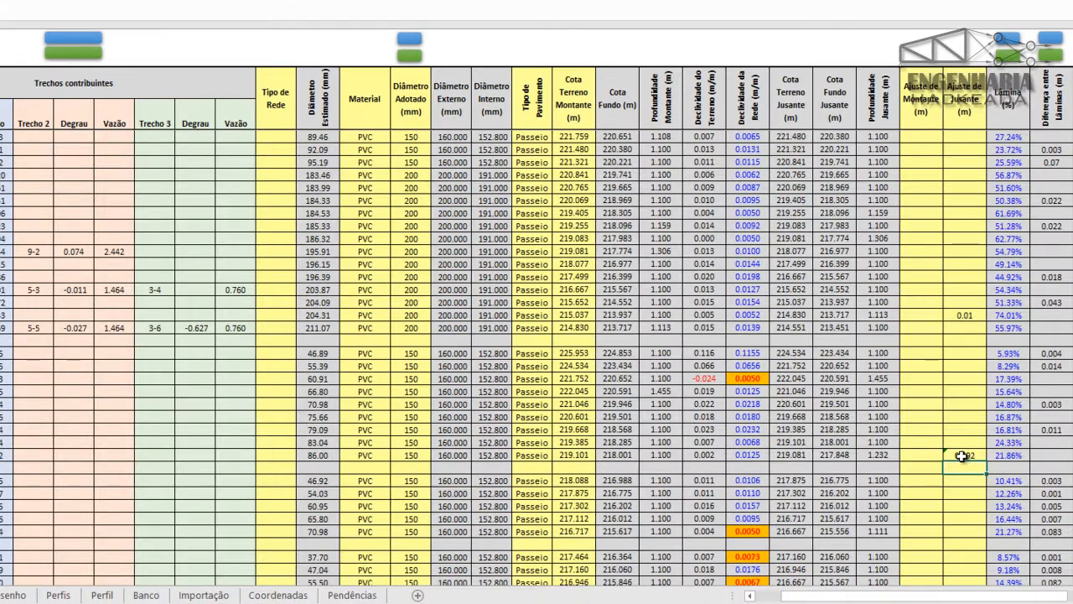
- Set the downstream adjustment of reach 9-2 to 0.086 m and check the water levels at its junction in the profile
click(962, 457)
key(ctrl+p)
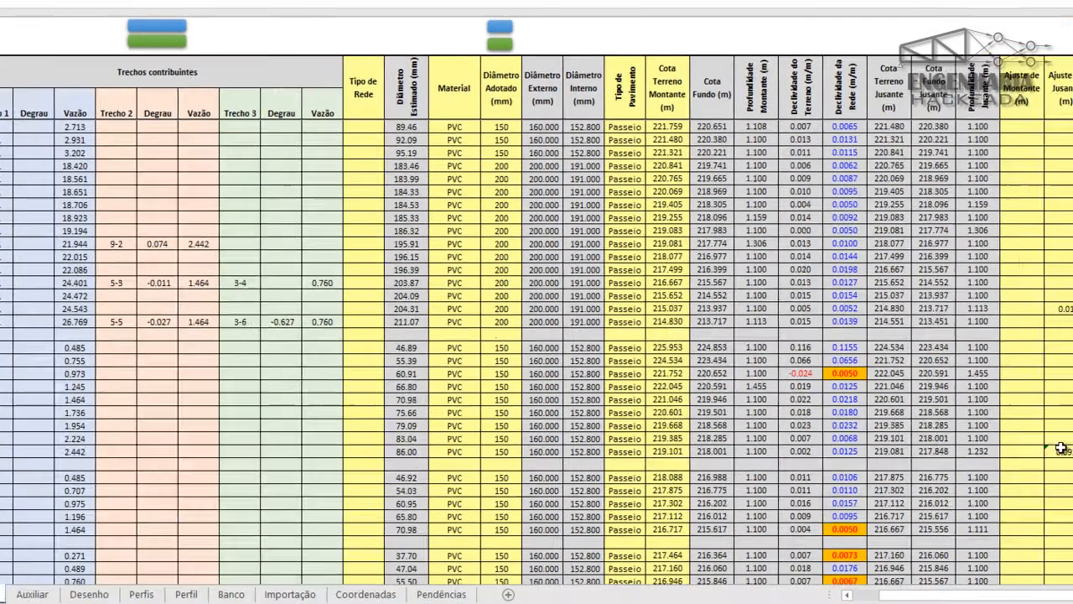
text(0.074)
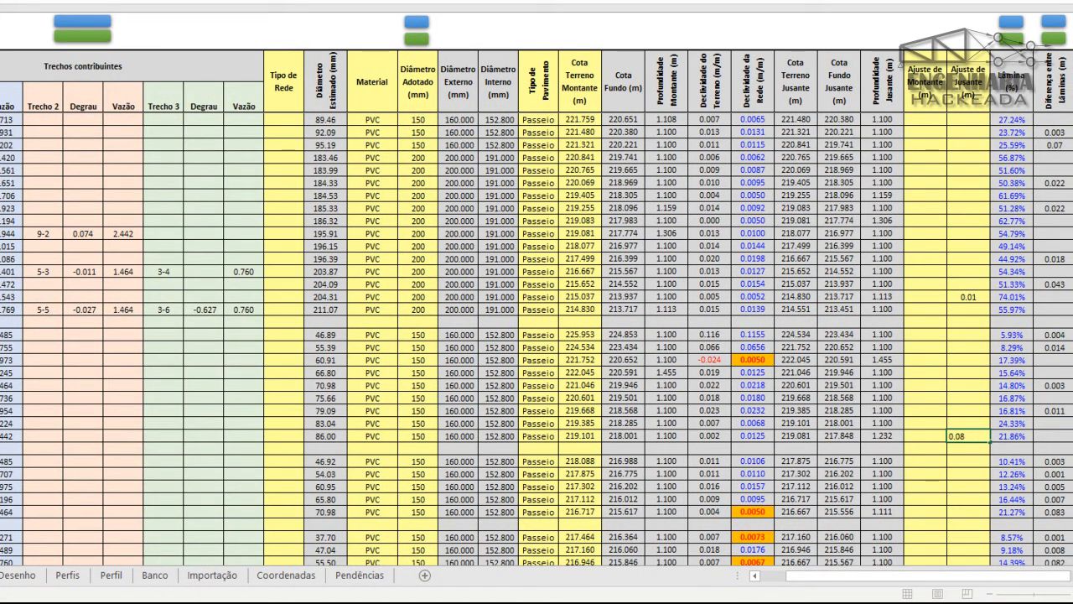
text(6)
key(Return)
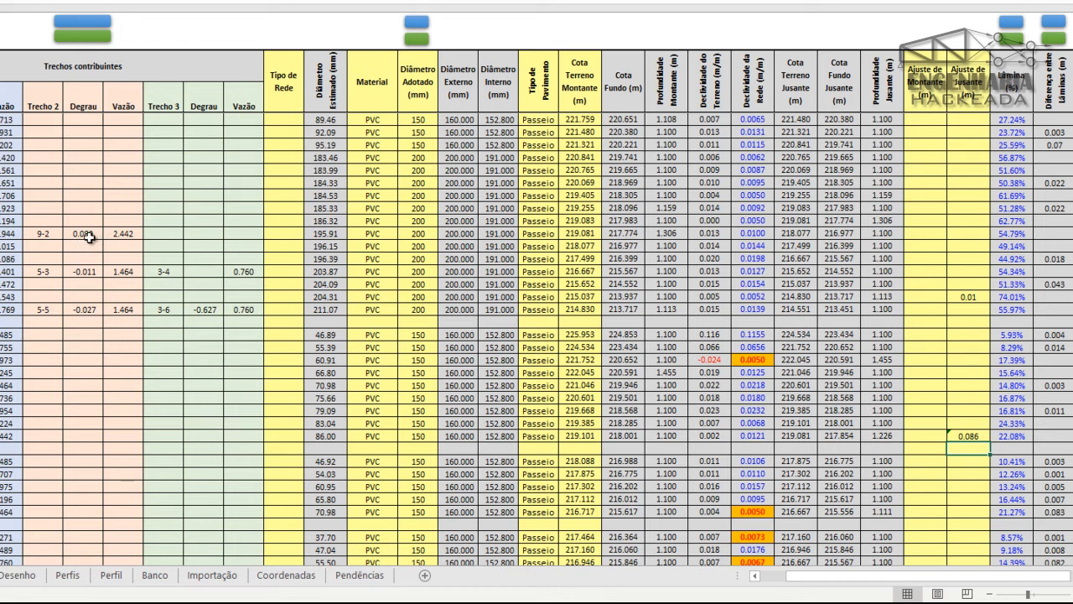
click(967, 434)
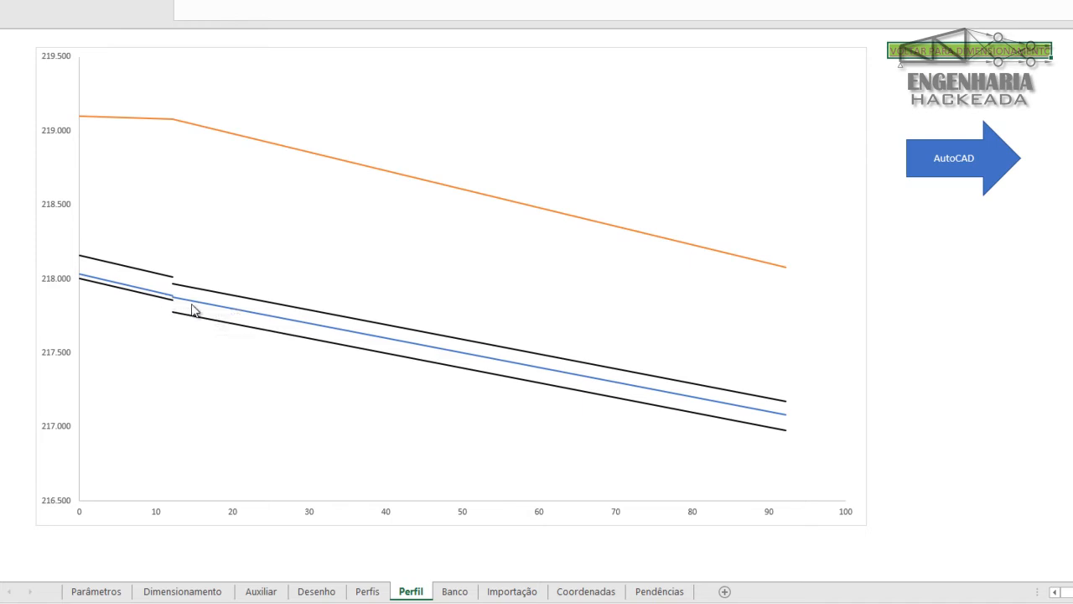
click(926, 57)
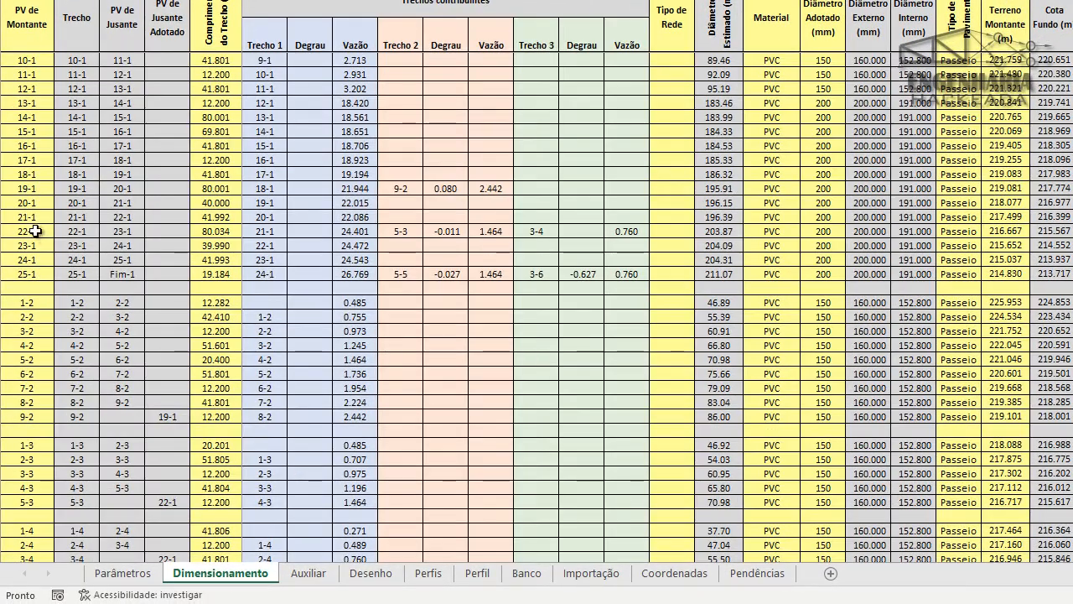
- Highlight the row of reach 22-1 to examine the Degrau of contributing reach 5-3, and view that junction's profile
click(36, 230)
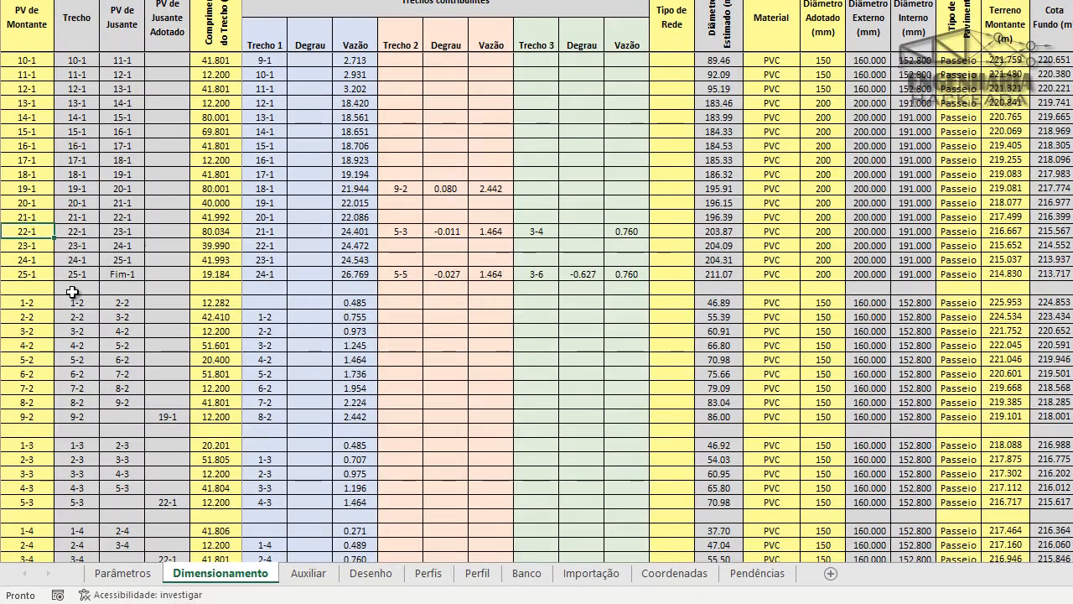
key(shift+space)
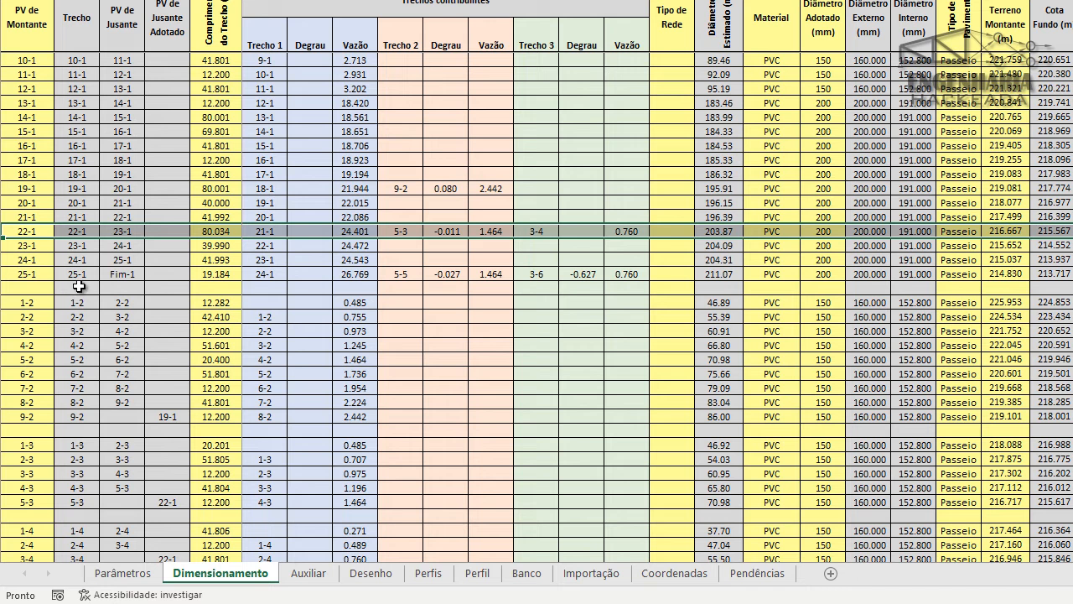
click(446, 231)
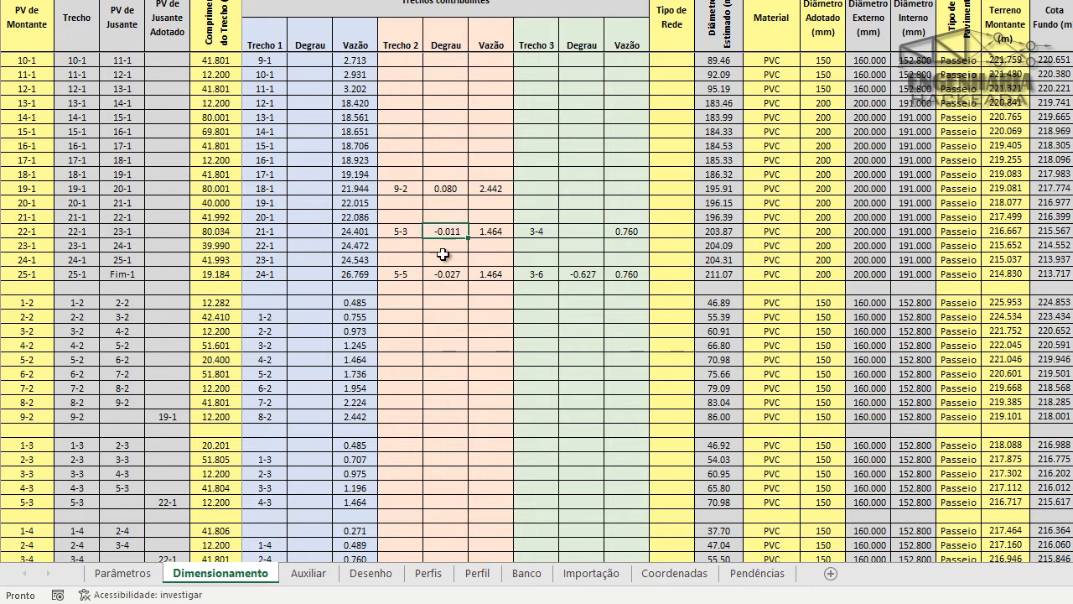
click(32, 228)
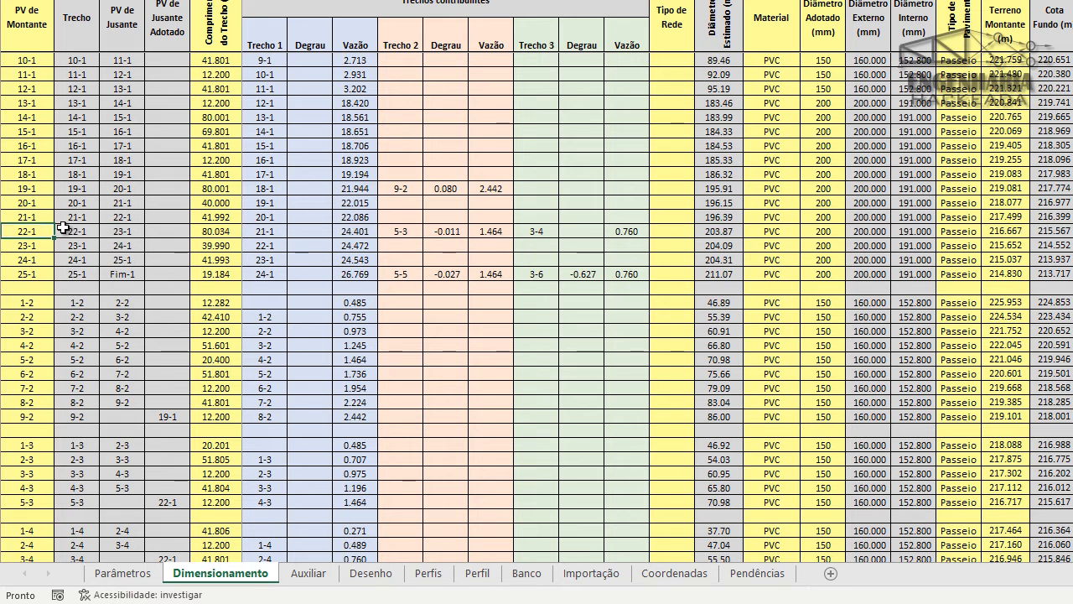
key(shift+space)
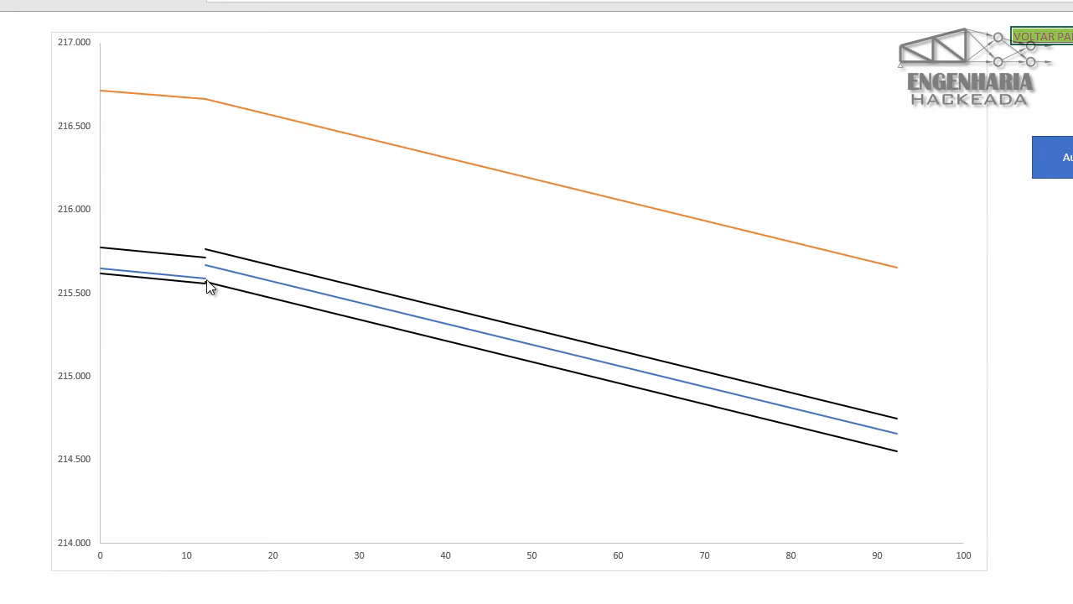
mouse_move(209, 289)
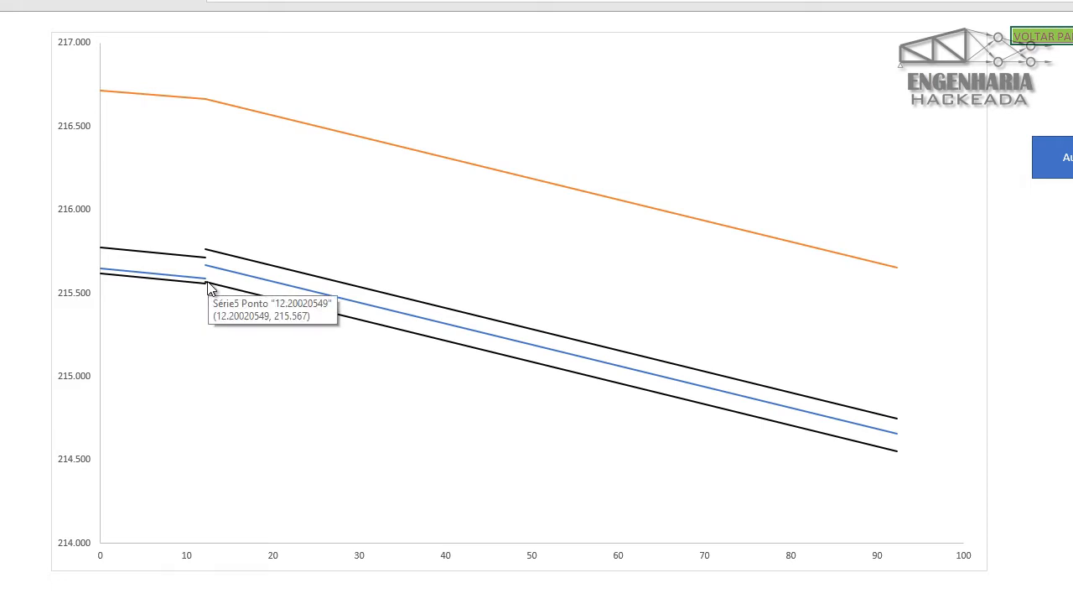
click(1048, 44)
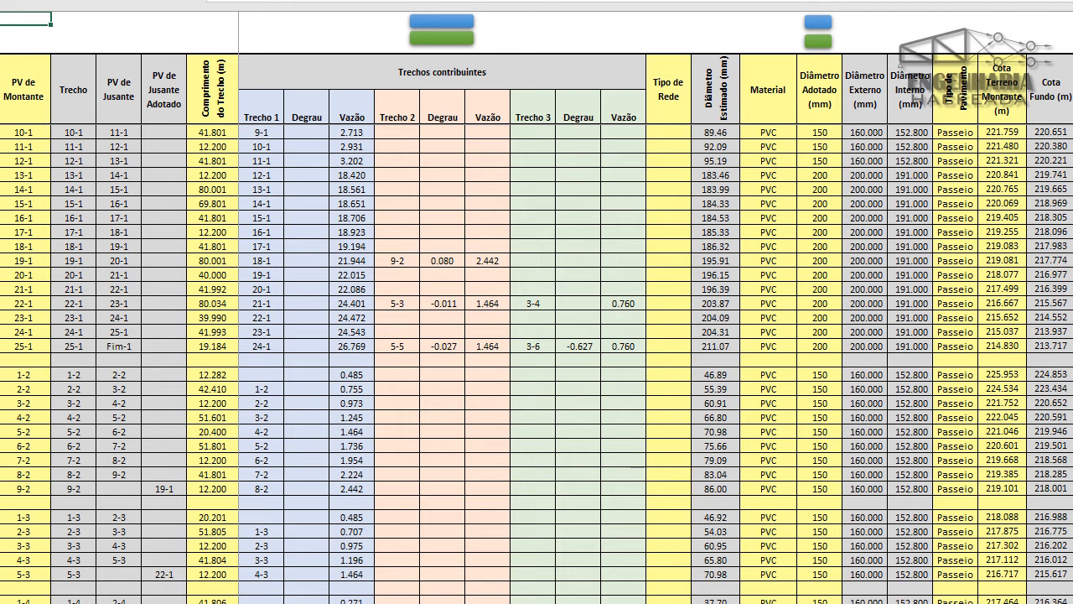
- Try a downstream adjustment of -0.011 m for reach 5-3 and clear it
click(26, 576)
key(shift+space)
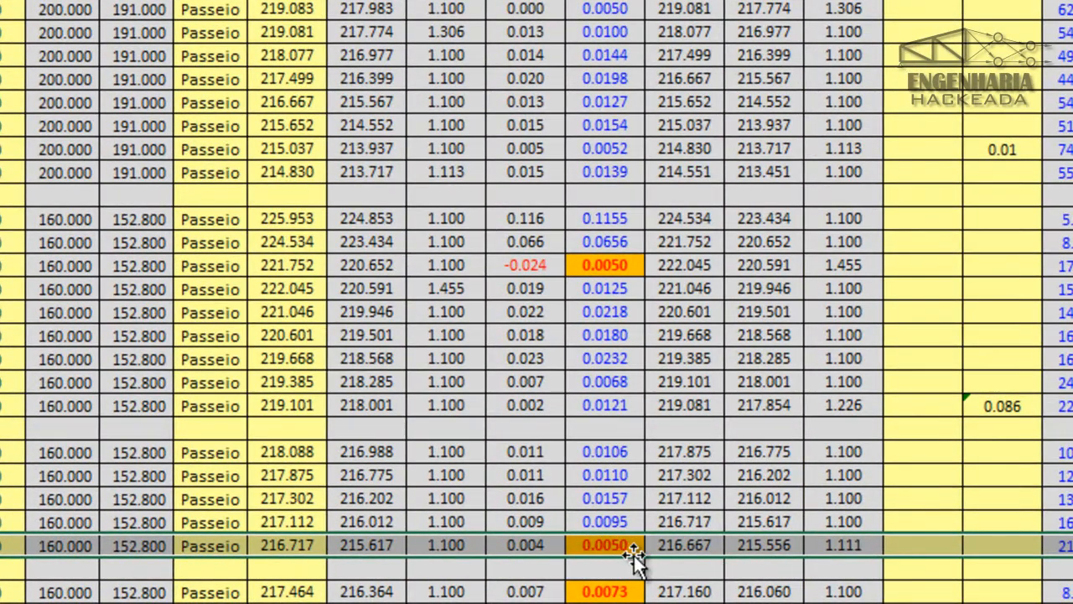
click(993, 544)
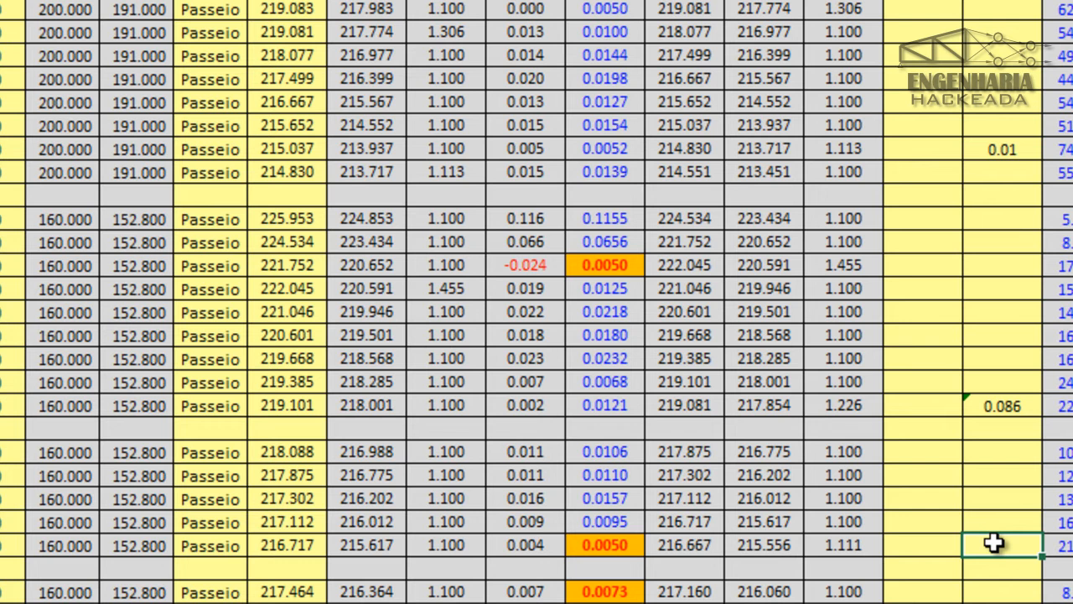
double_click(995, 544)
text(-0.011)
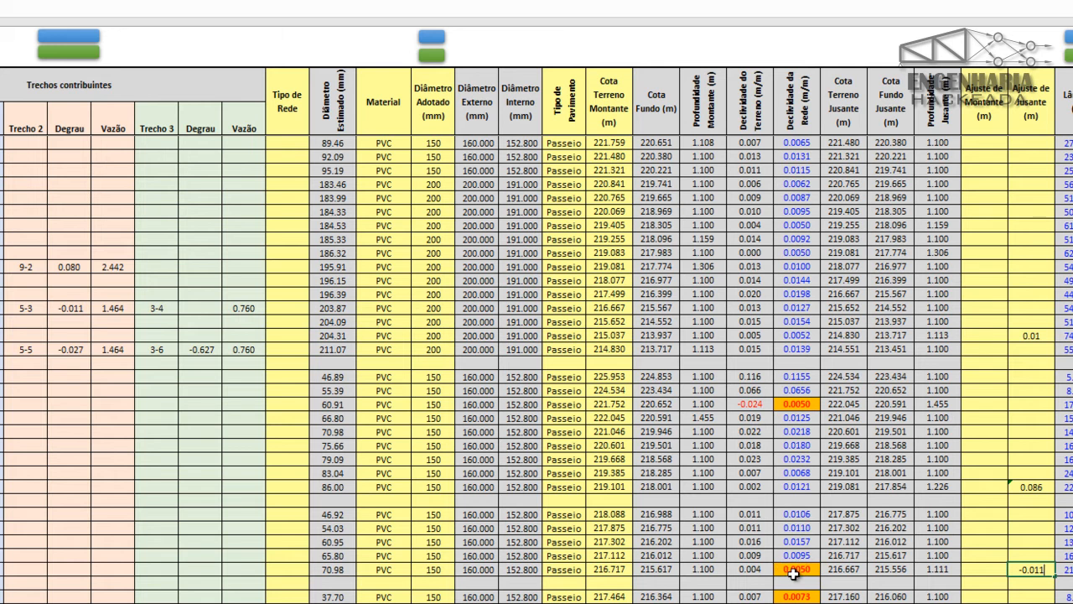
key(Return)
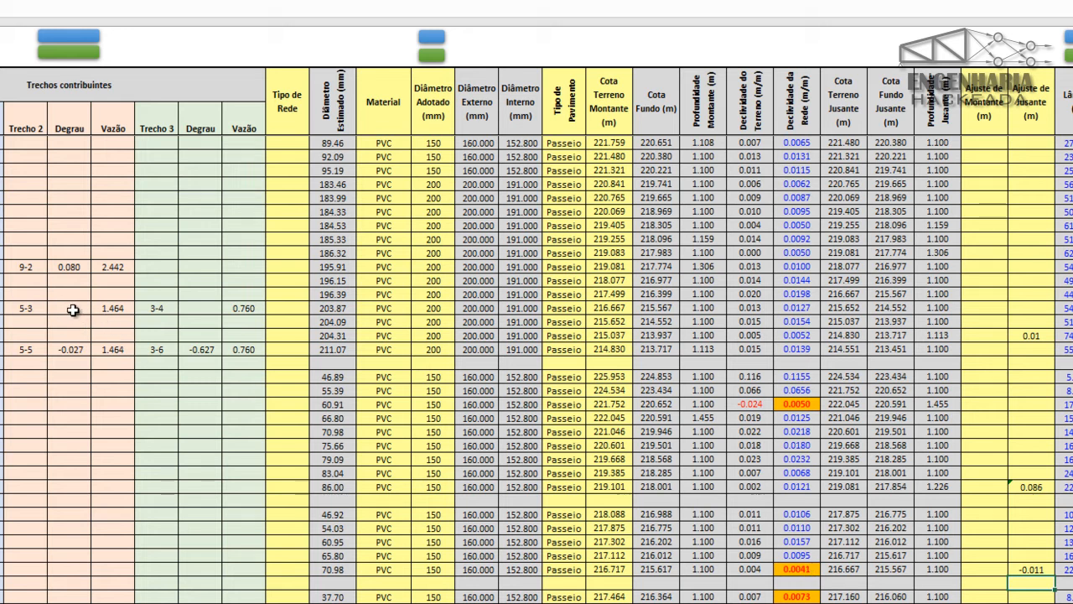
click(1026, 571)
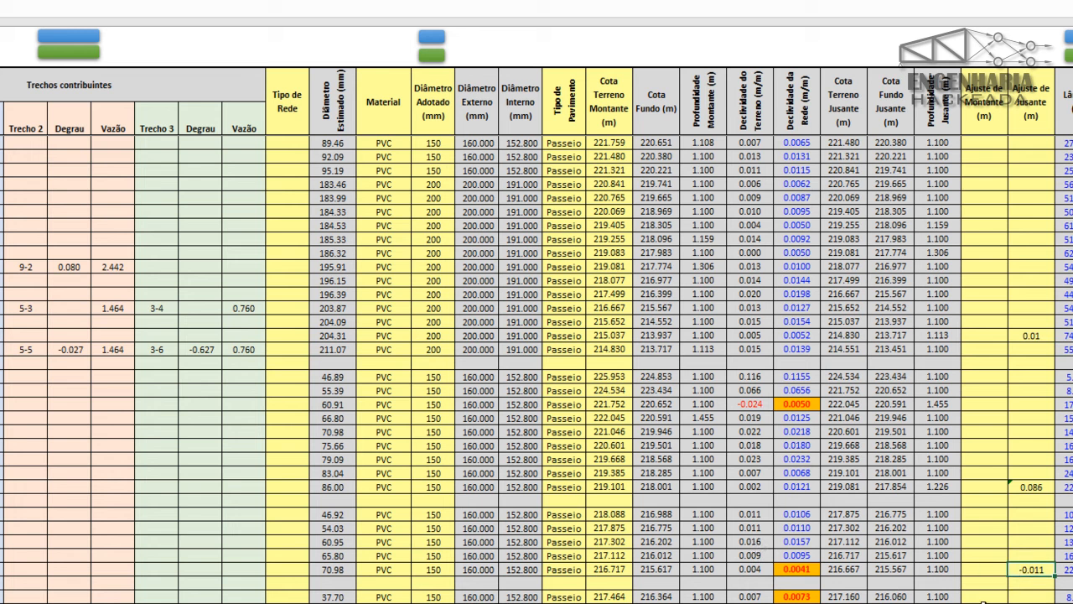
key(Delete)
- Locate the upstream adjustment (Ajuste de Montante) of reach 22-1, and switch to the CAD drawing to examine the profile around reaches 3-1 and 4-1
click(2, 308)
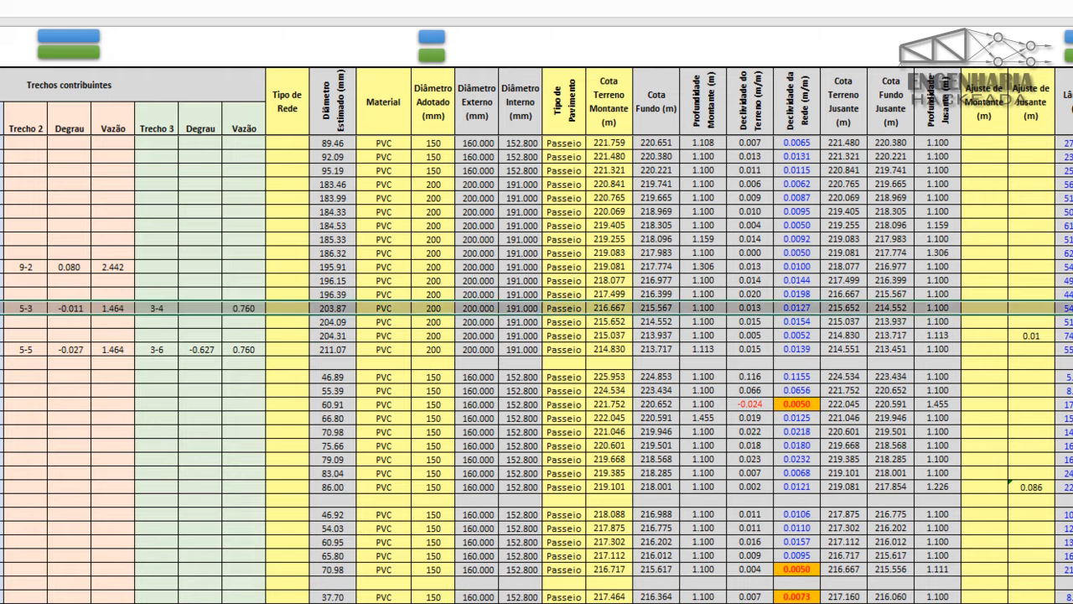
click(992, 308)
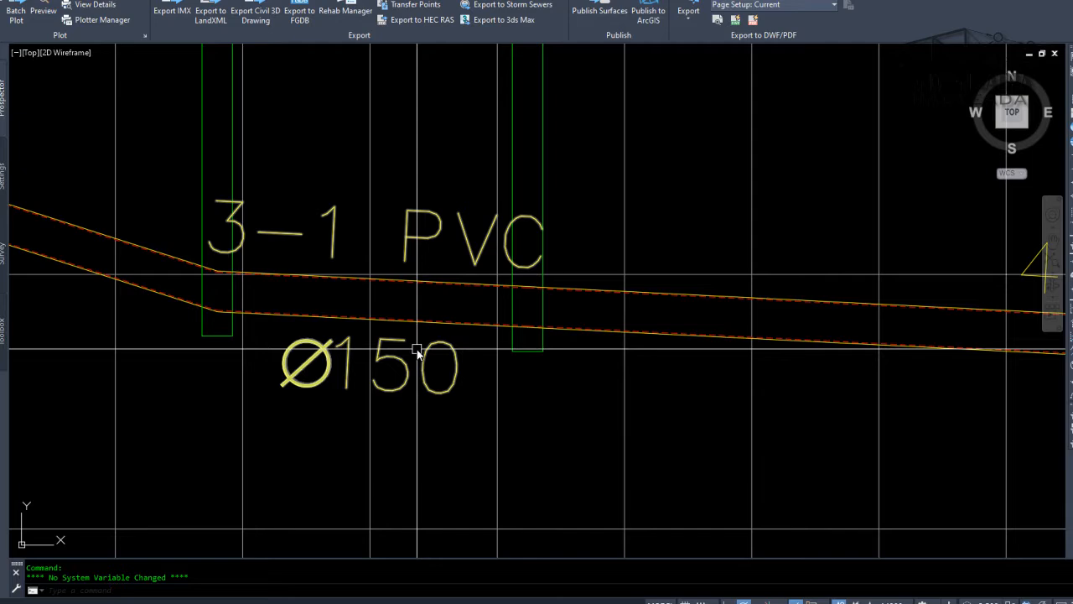
scroll(417, 353, down, 3)
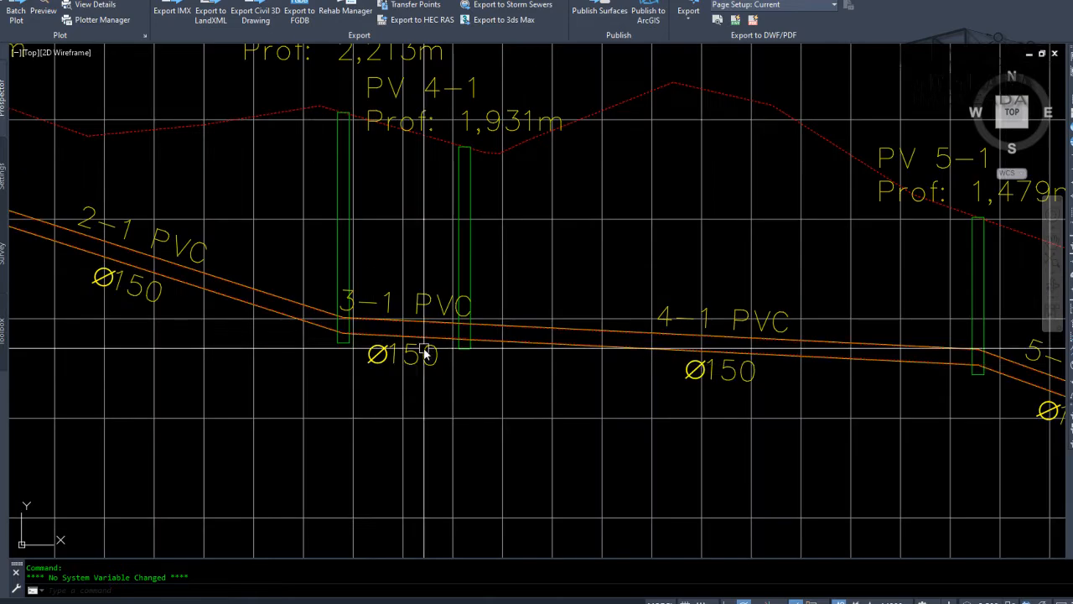
- Try lowering only the upstream end of pipe 3-1 in the profile, and undo the stretch
scroll(369, 363, up, 3)
click(431, 310)
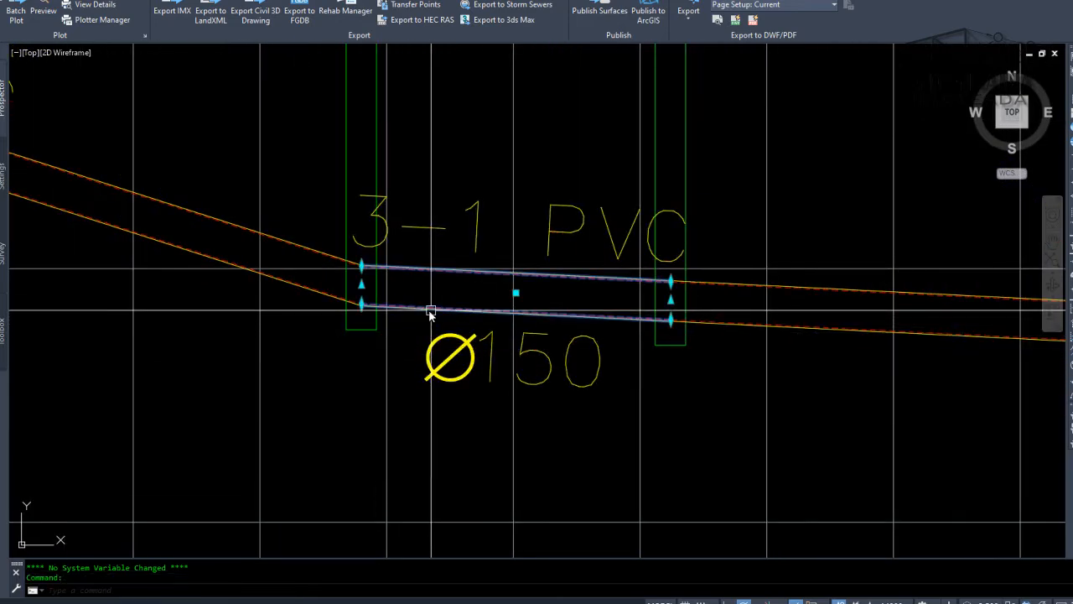
click(361, 304)
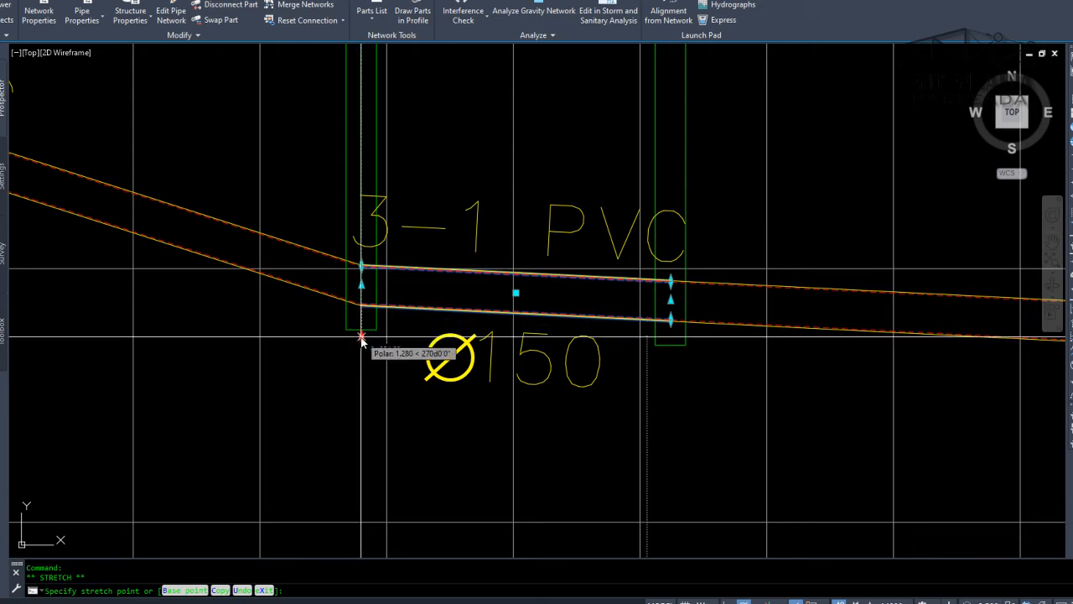
click(360, 338)
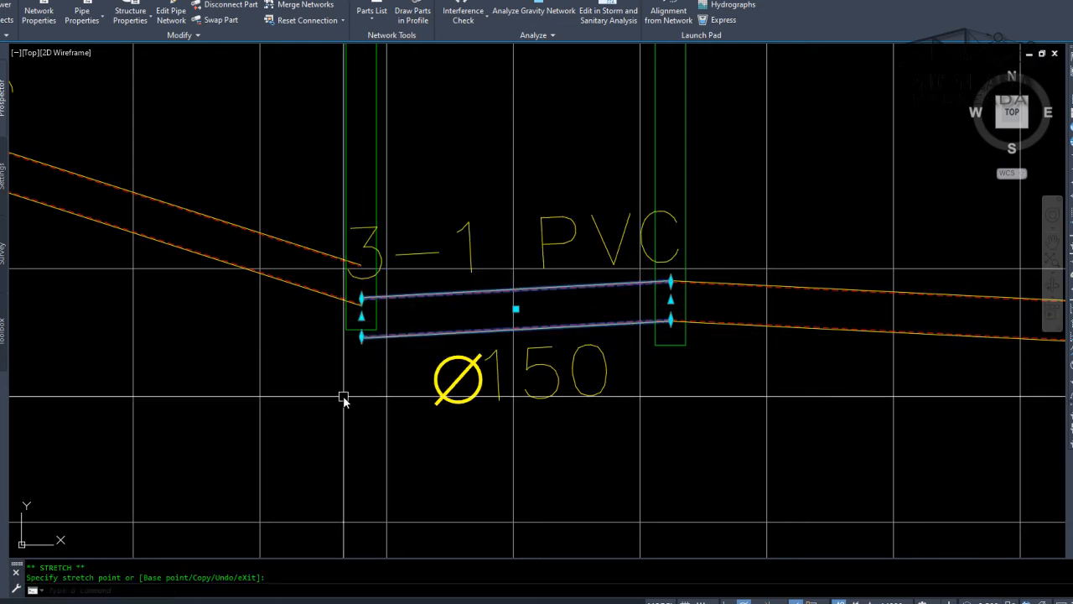
key(ctrl+z)
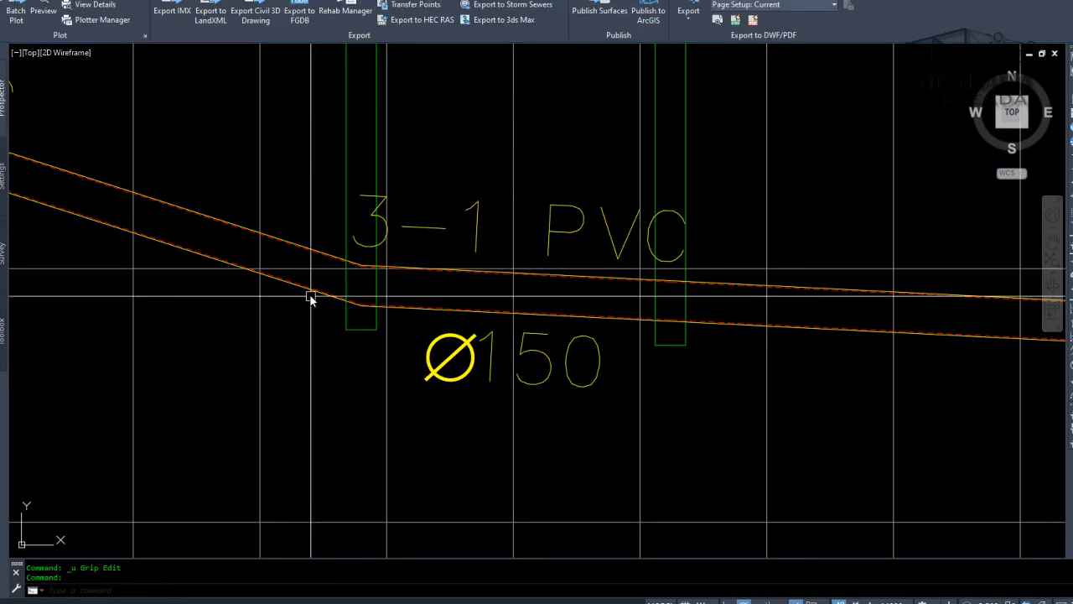
- Try lowering the shared end of pipes 2-1 and 3-1 together in the profile, and undo the stretch
click(311, 290)
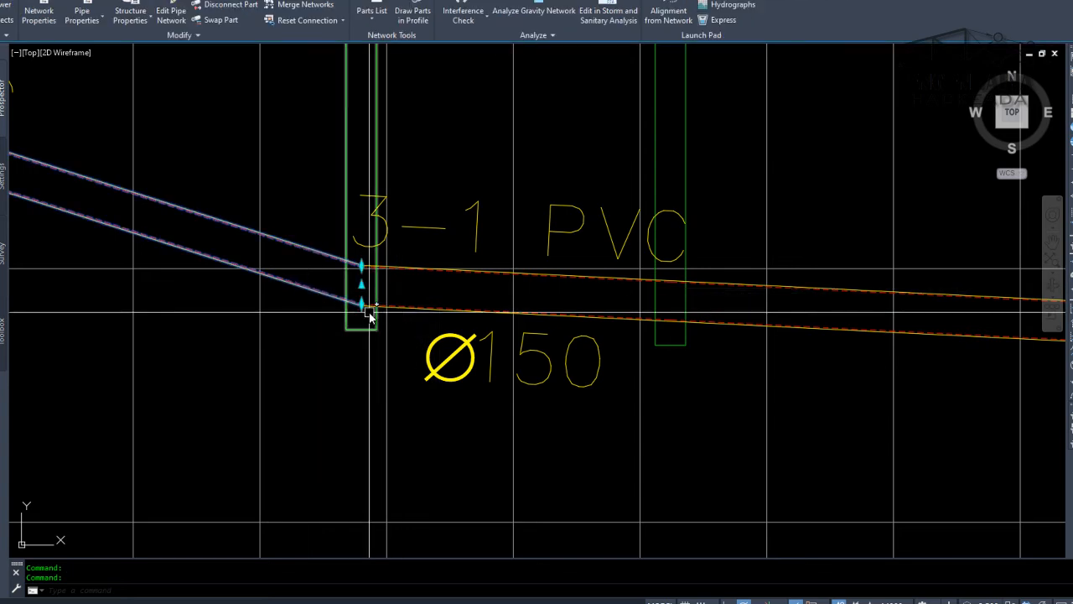
click(430, 311)
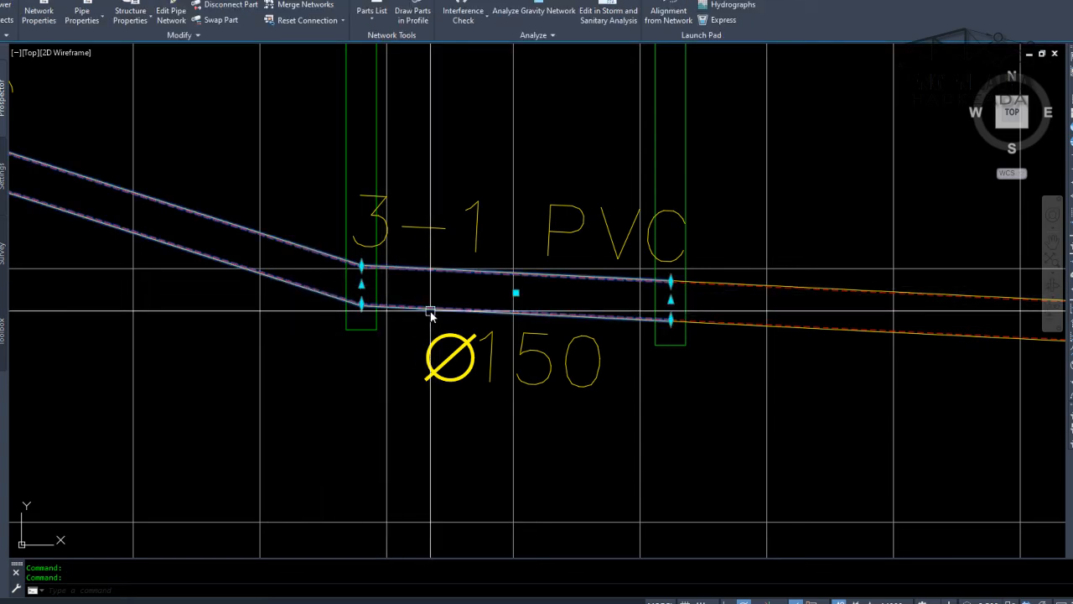
click(361, 316)
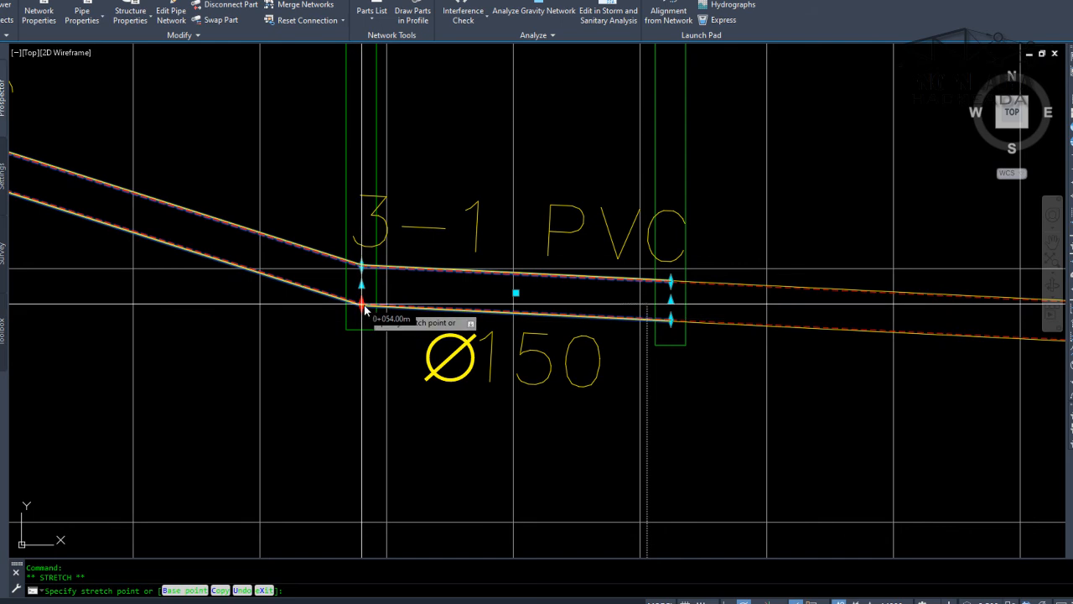
click(364, 330)
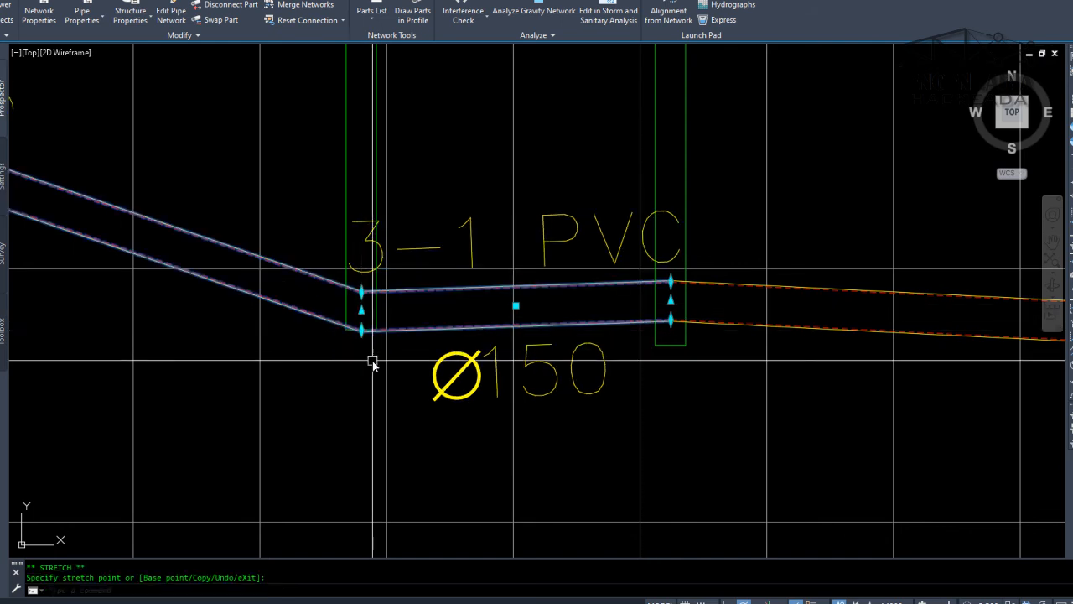
key(ctrl+z)
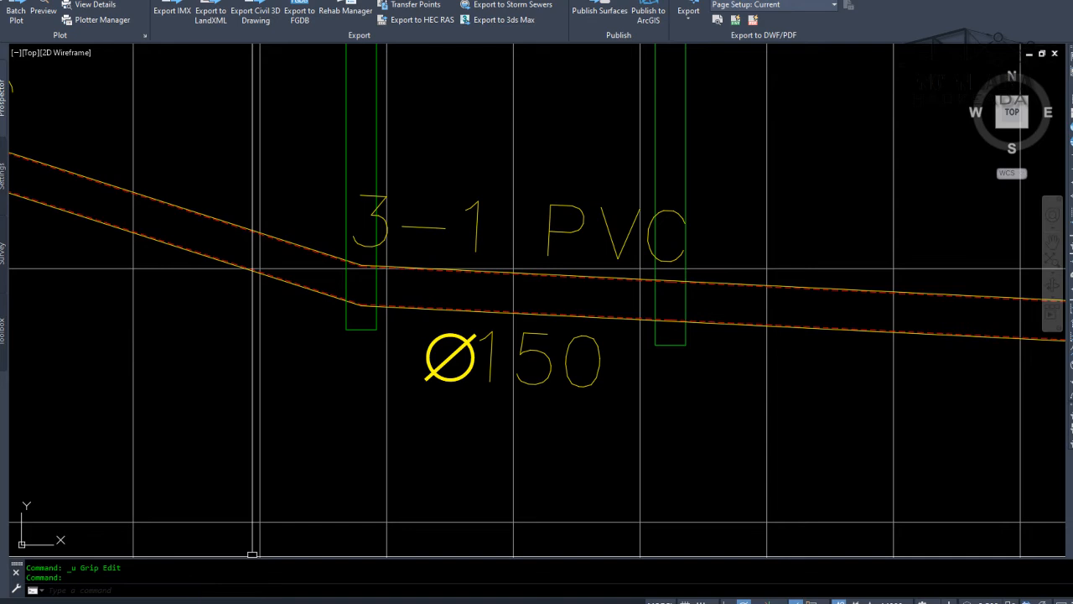
- Switch back to the Excel spreadsheet, try an upstream adjustment of 0.011 m for reach 22-1, and clear it
mouse_move(117, 603)
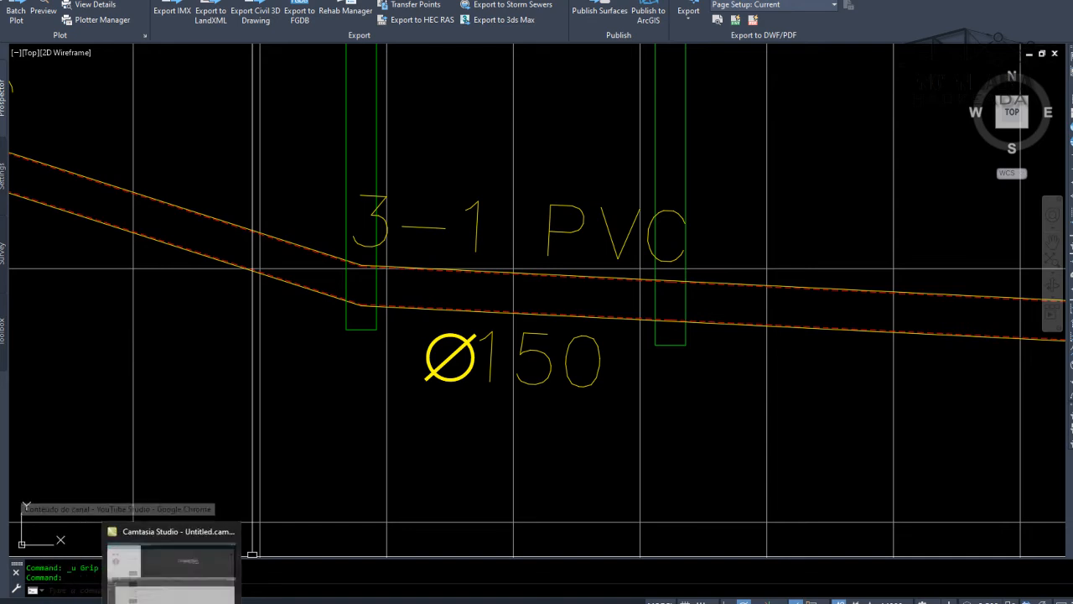
click(210, 603)
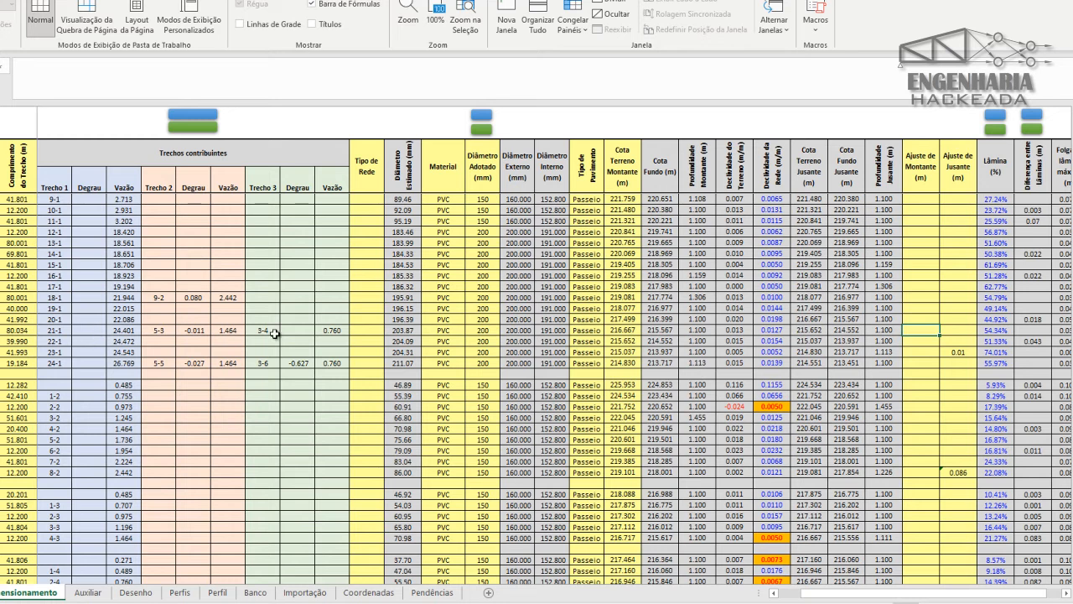
text(0.011)
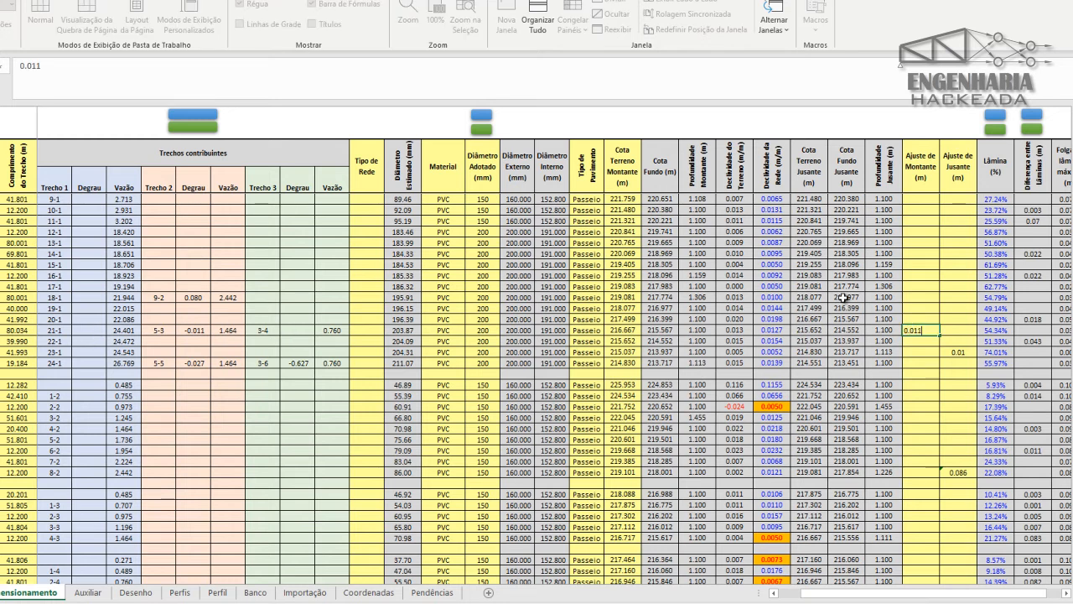
key(Return)
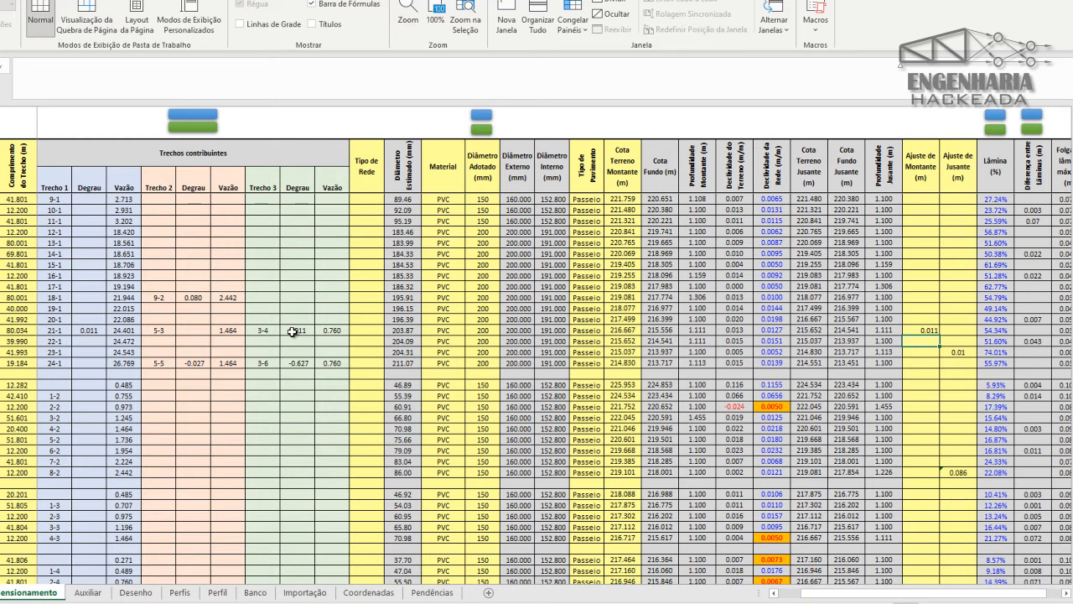
click(918, 330)
key(Delete)
- Set the downstream adjustment (Ajuste de Jusante) of reach 21-1 to 0.011 m
key(Right)
key(Up)
text(0.)
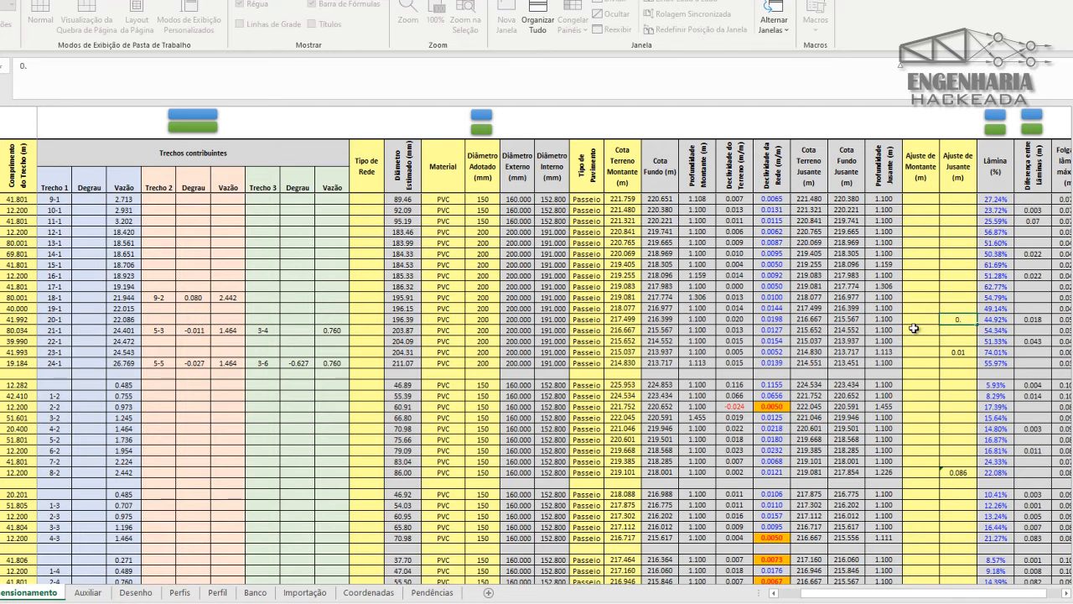
text(01)
key(Return)
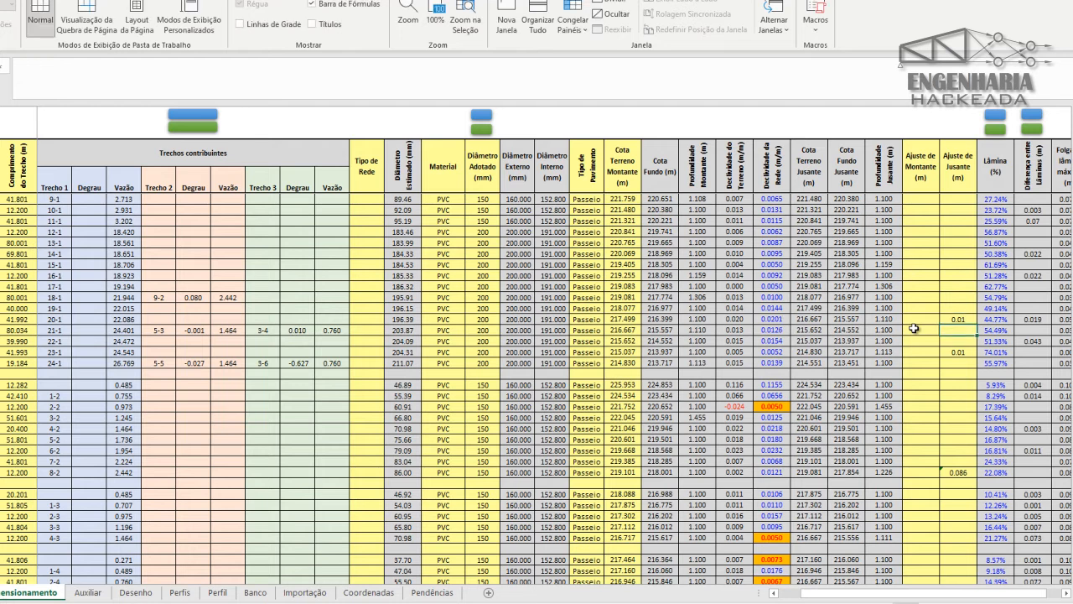
click(953, 319)
click(354, 98)
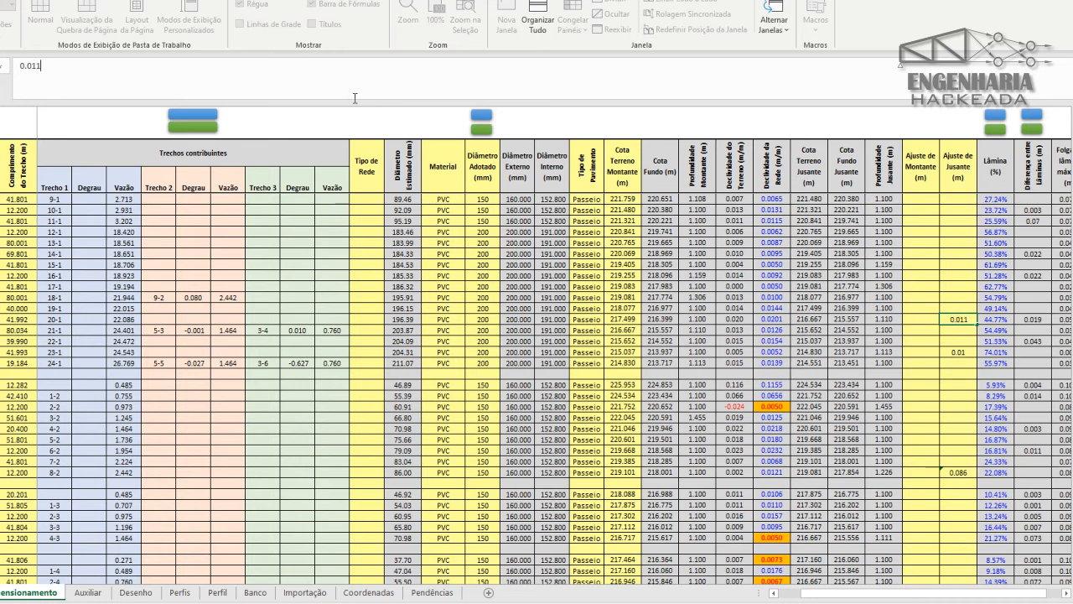
text(1)
key(Return)
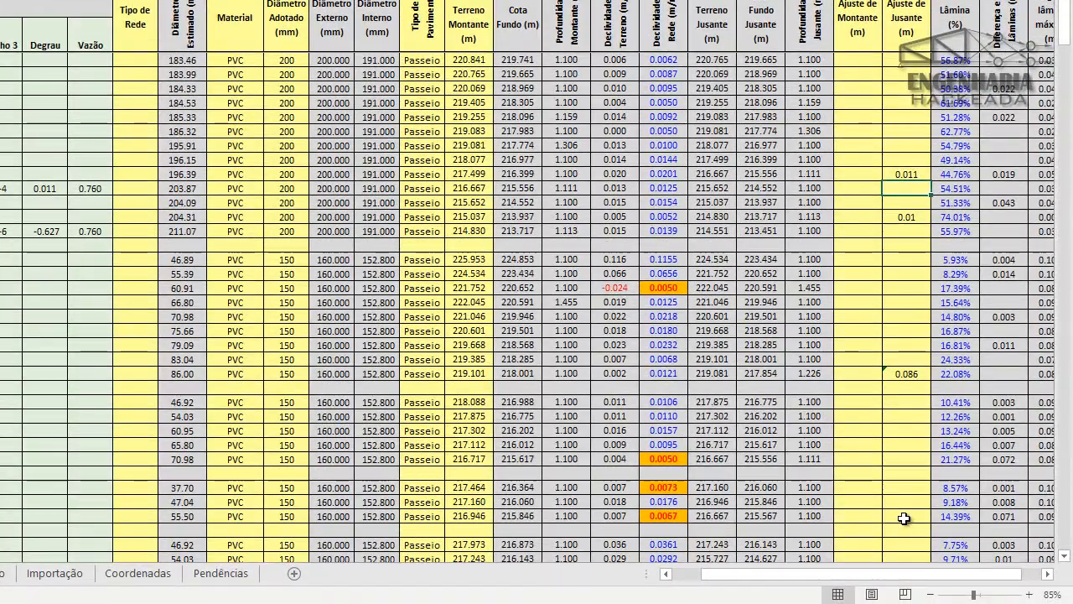
- Set the downstream adjustment (Ajuste de Jusante) of reach 3-4 to 0.011 m
click(903, 518)
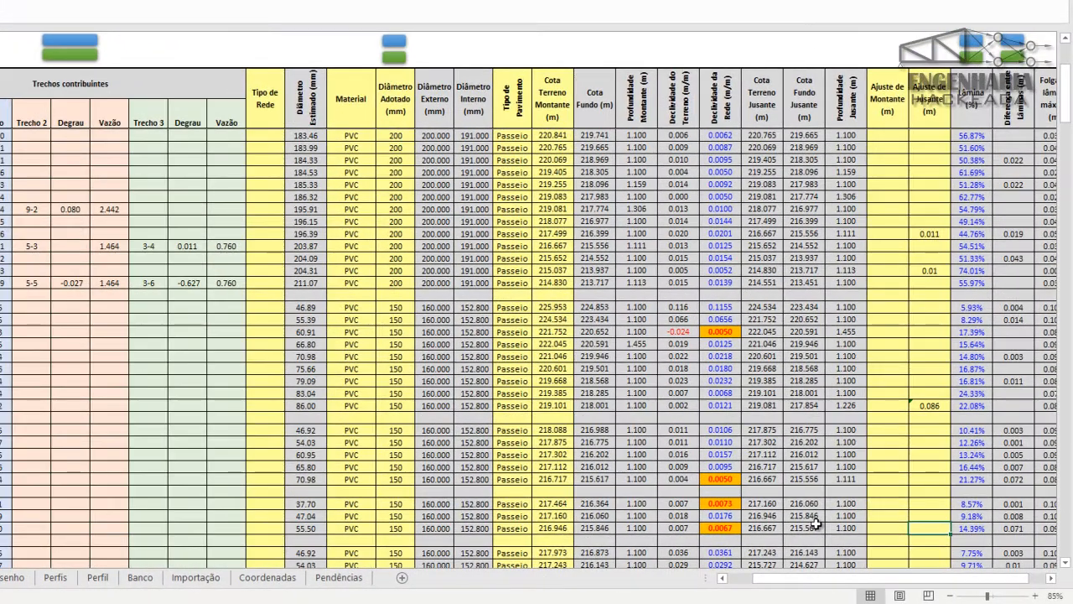
text(0,011)
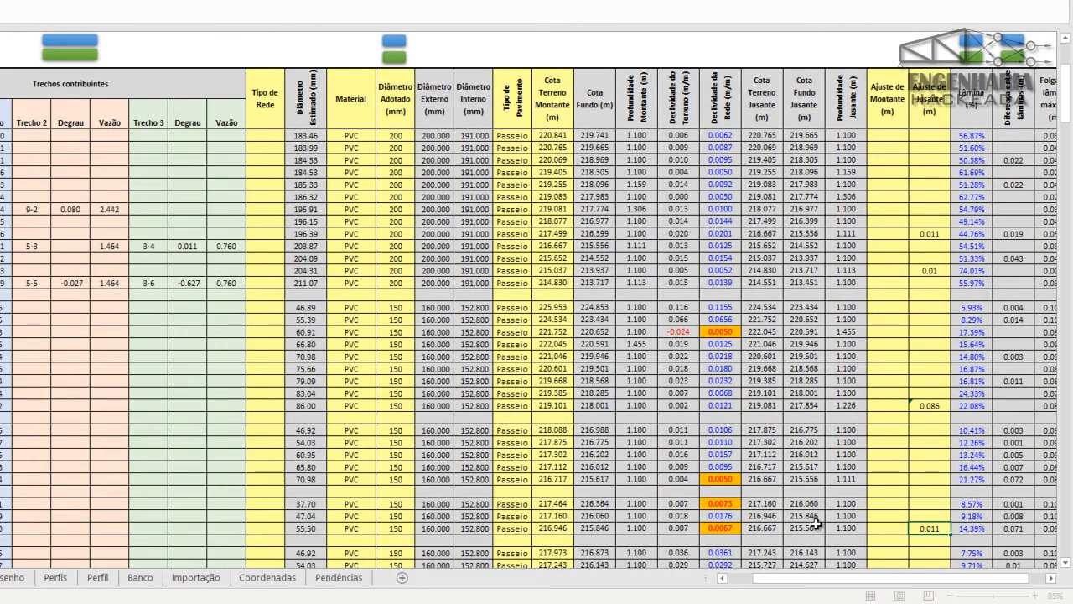
key(Return)
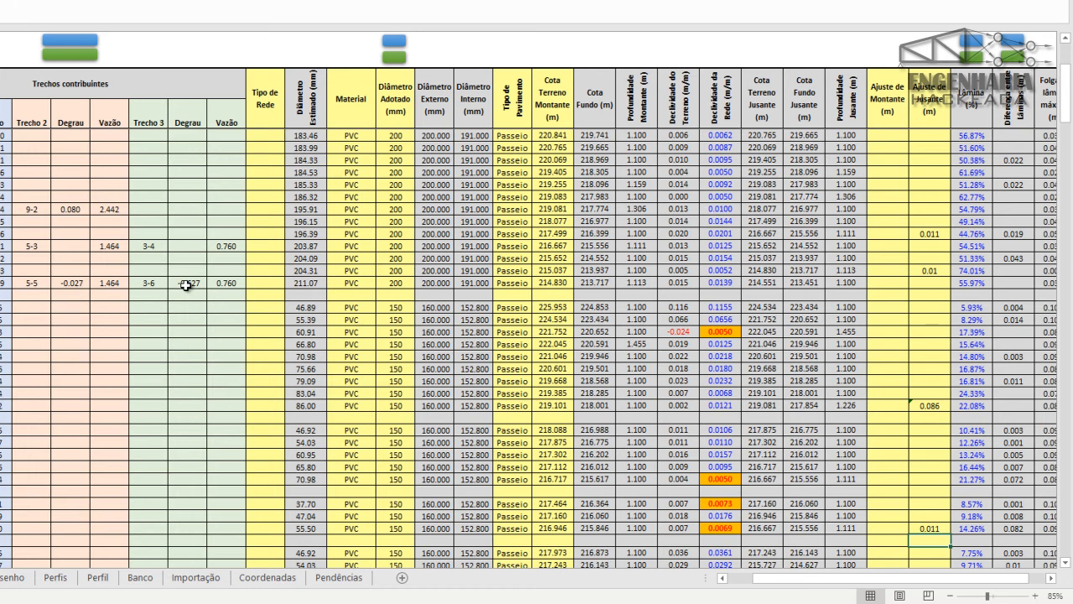
- Highlight the row of reach 5-5, locate its downstream adjustment, and compare its levels with those of receiving reach 25-1
scroll(185, 285, down, 1)
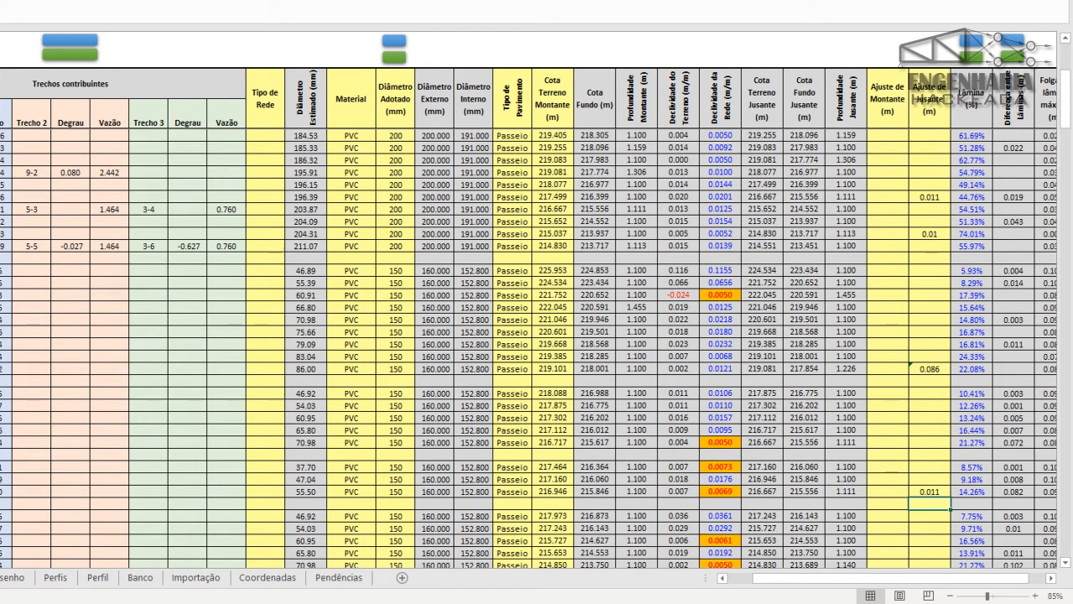
scroll(537, 350, down, 1)
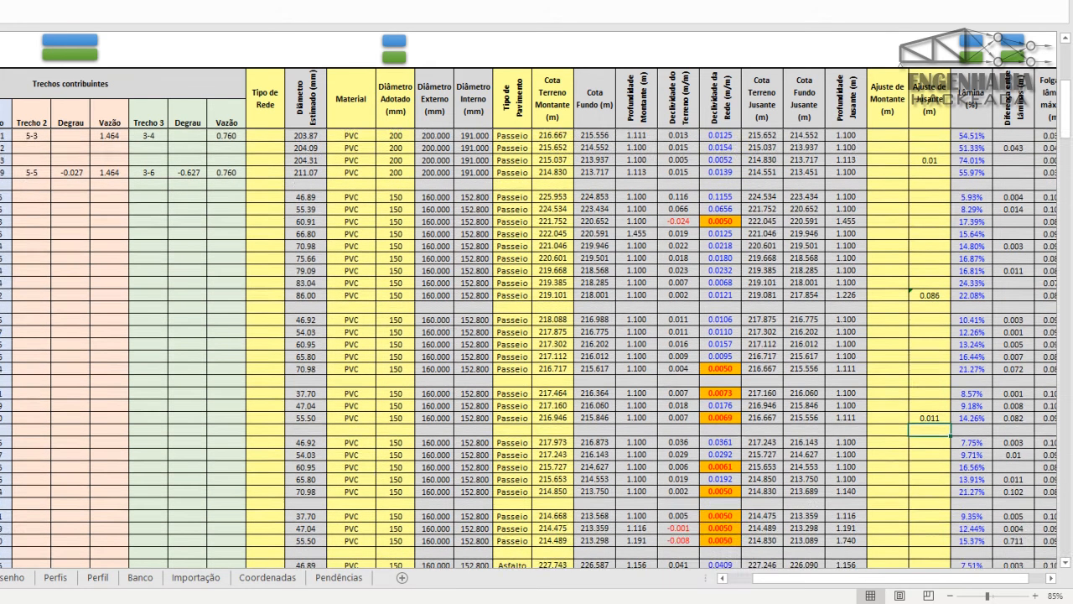
click(1, 528)
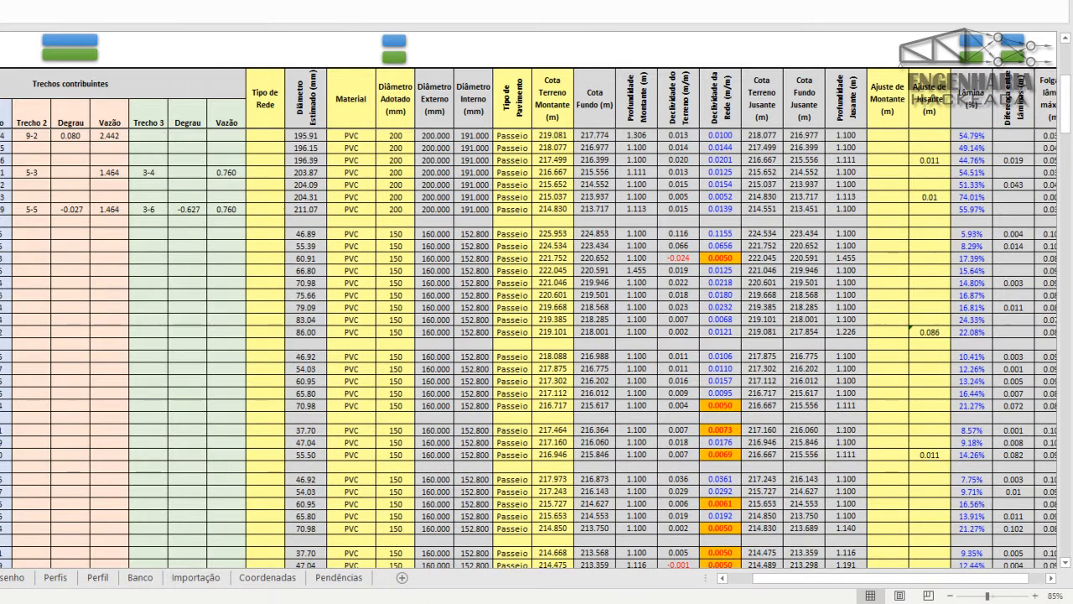
click(1, 528)
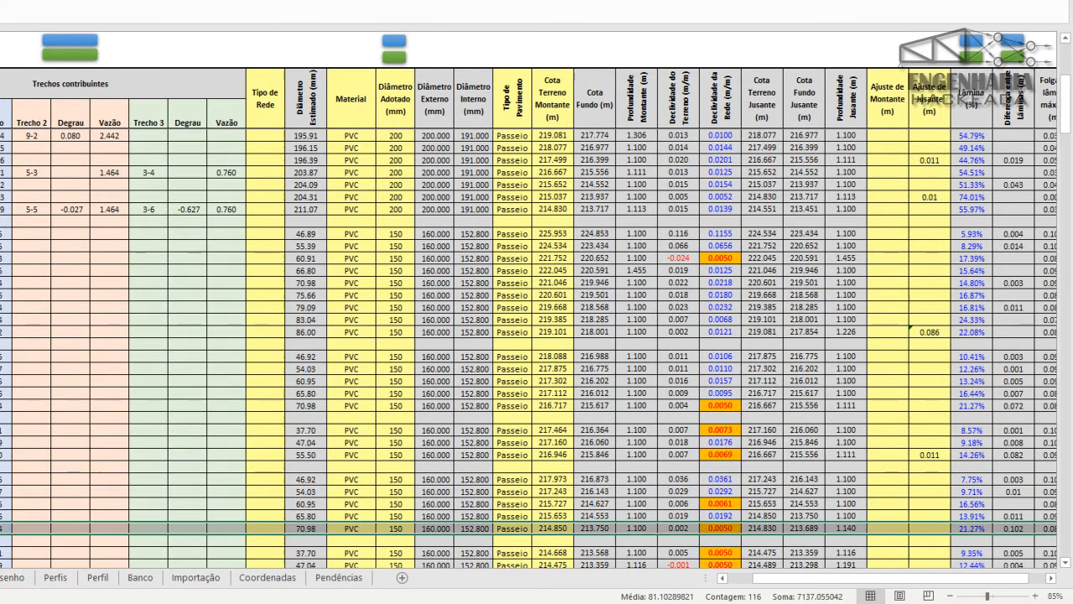
click(926, 526)
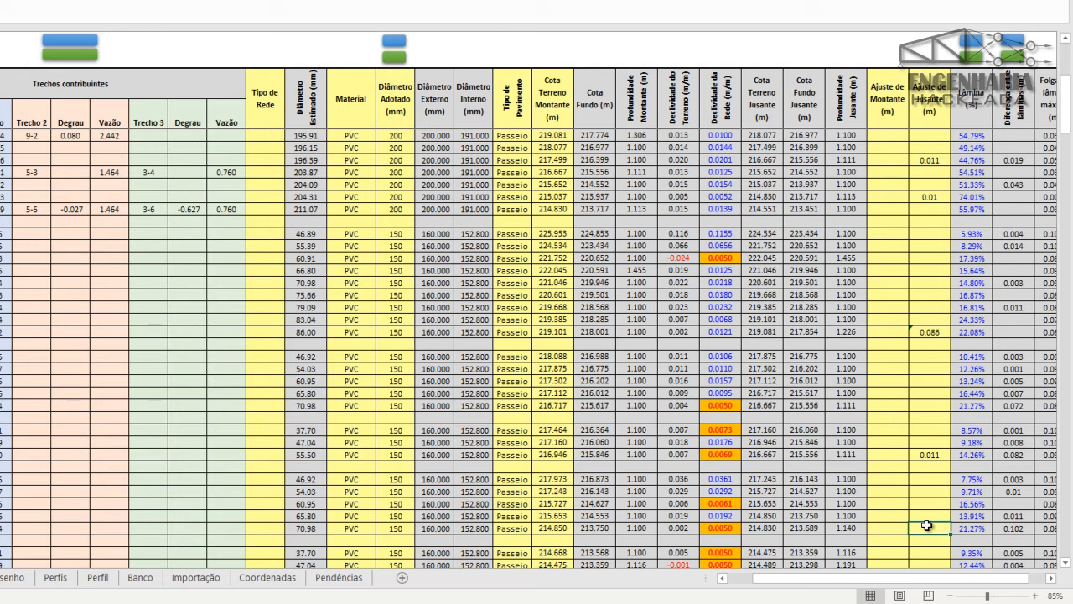
scroll(926, 526, up, 2)
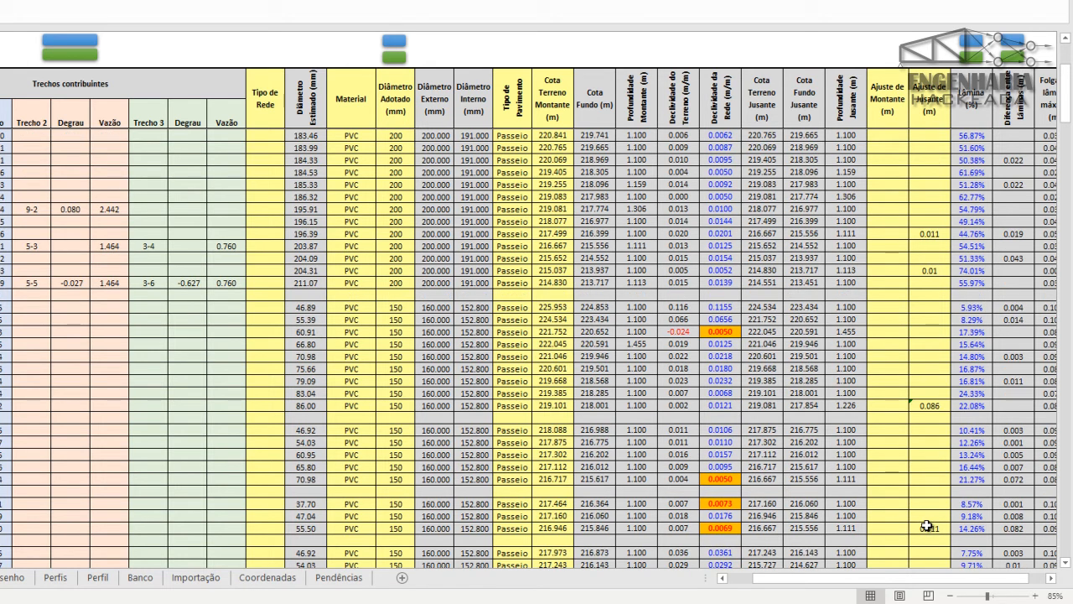
scroll(734, 514, down, 3)
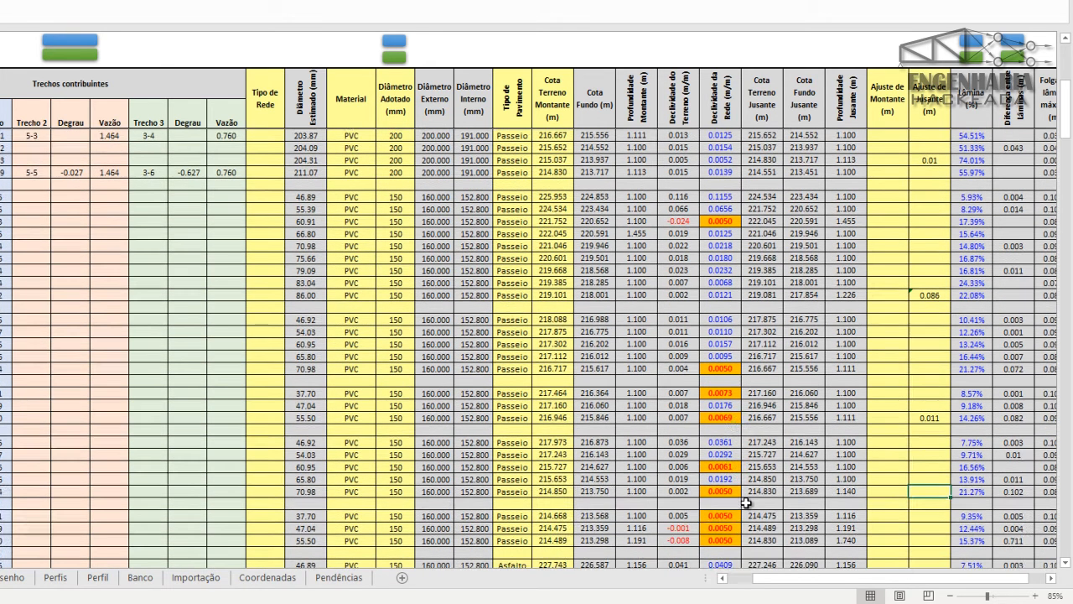
scroll(742, 502, up, 2)
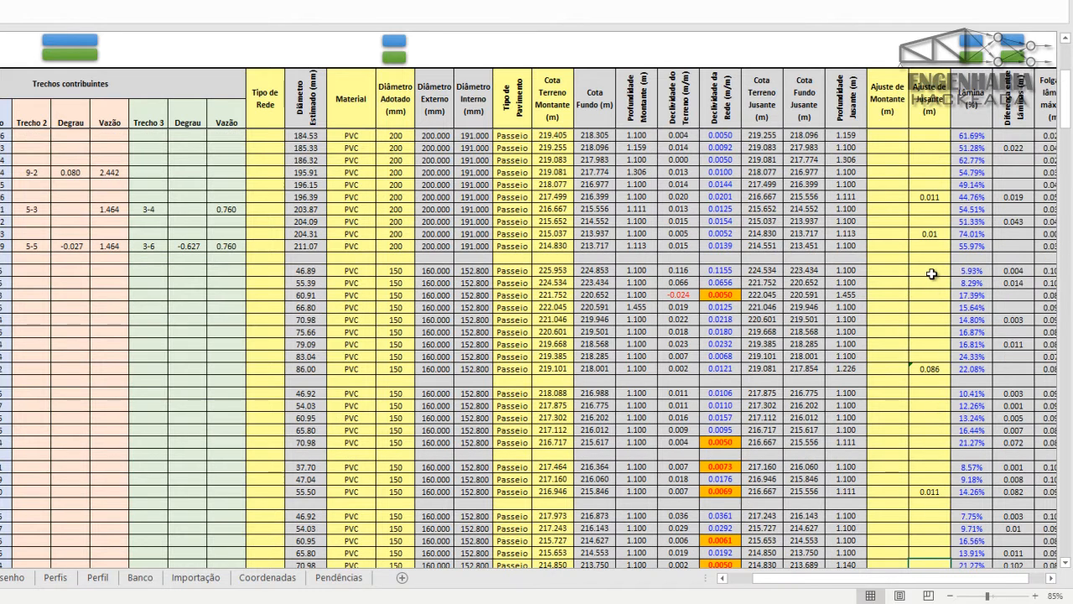
- Set the upstream adjustment (Ajuste de Montante) of reach 25-1 to 0.027 m
click(897, 245)
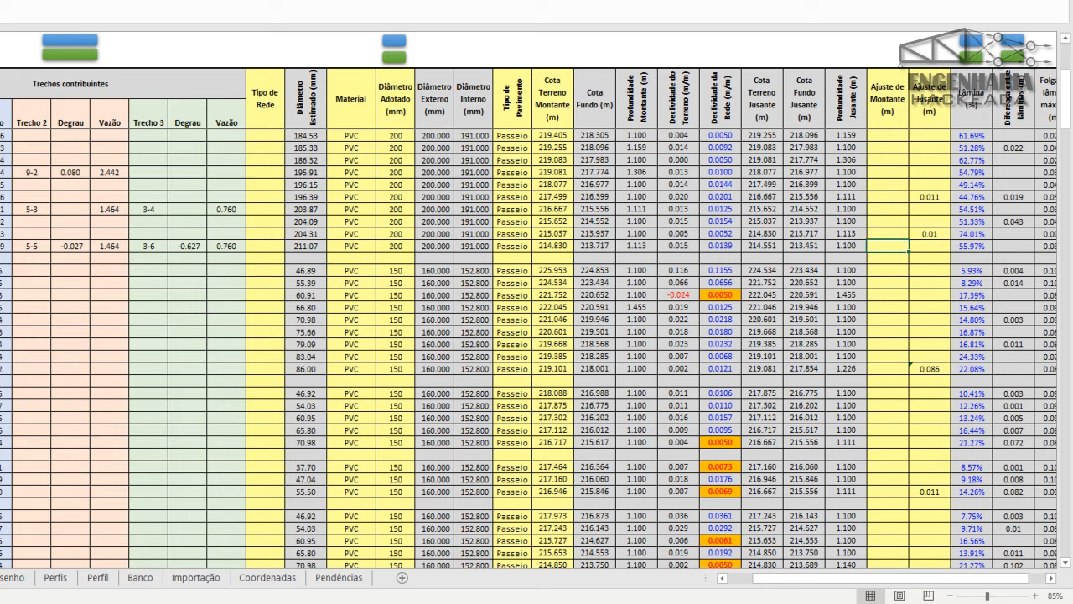
click(940, 235)
click(906, 244)
text(0.027)
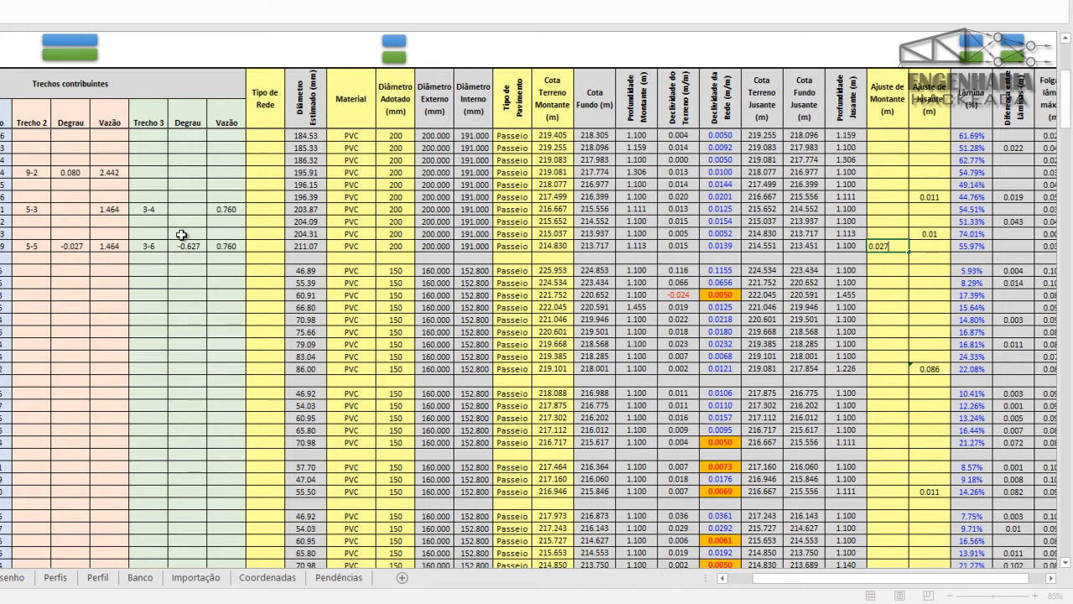
key(Return)
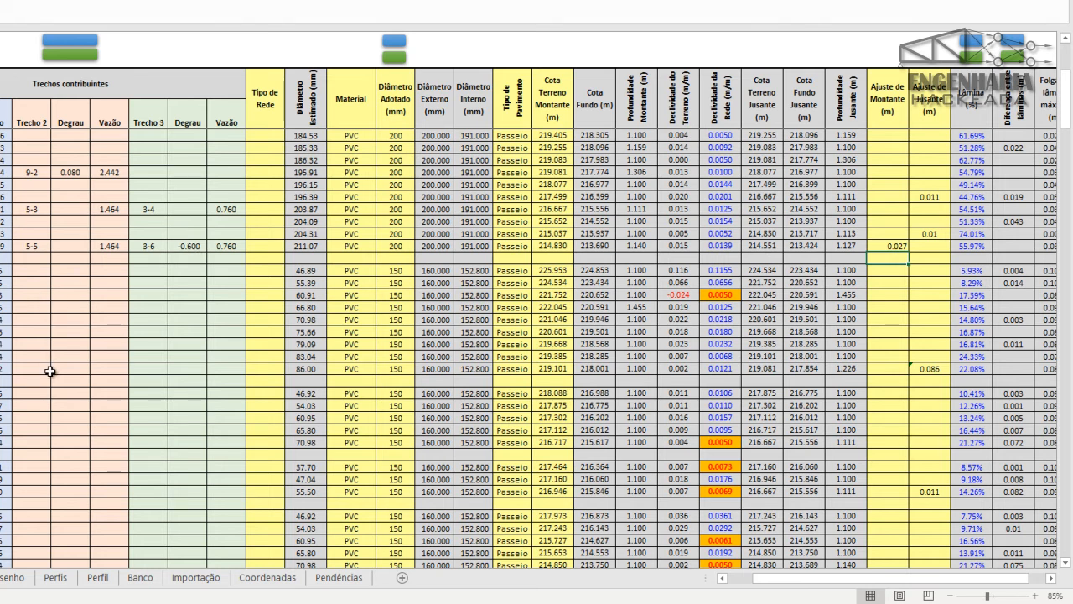
- Replace the upstream adjustment (Ajuste de Montante) of reach 25-1 with 0.627 m
scroll(242, 430, down, 1)
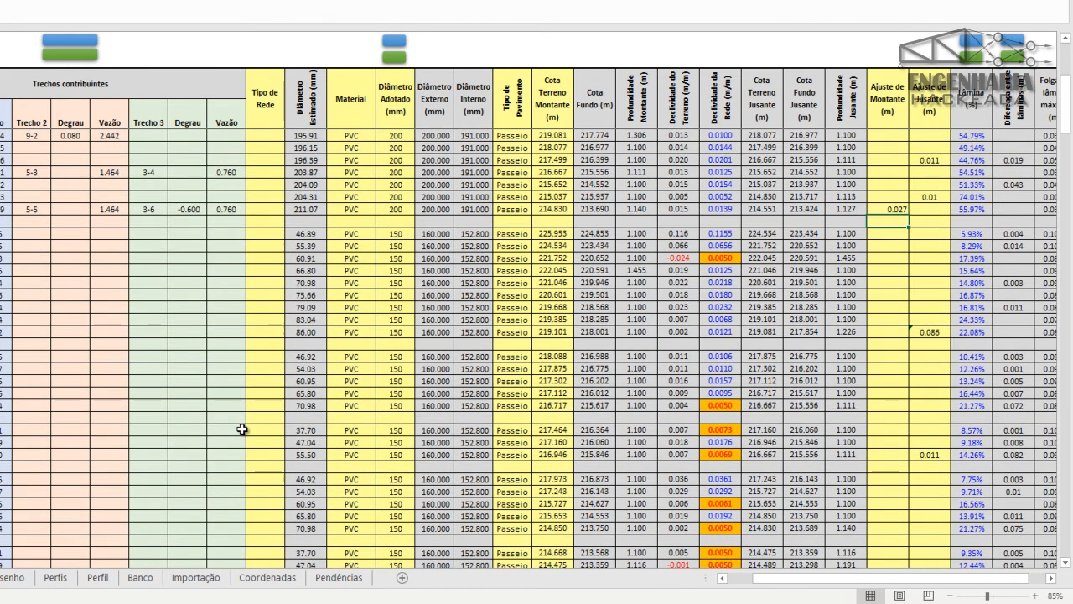
scroll(241, 429, down, 2)
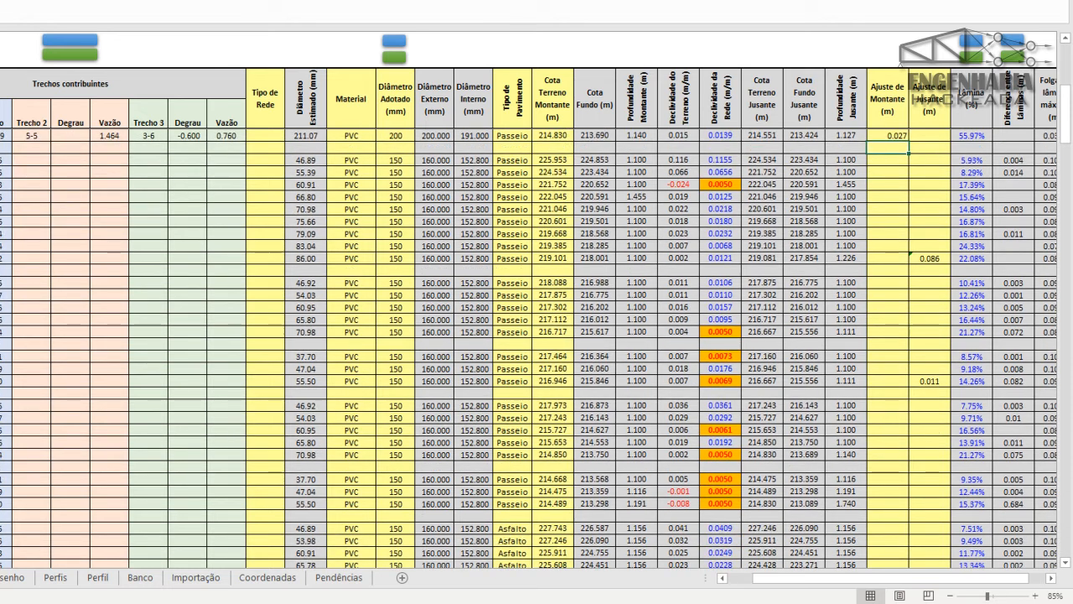
scroll(445, 381, up, 3)
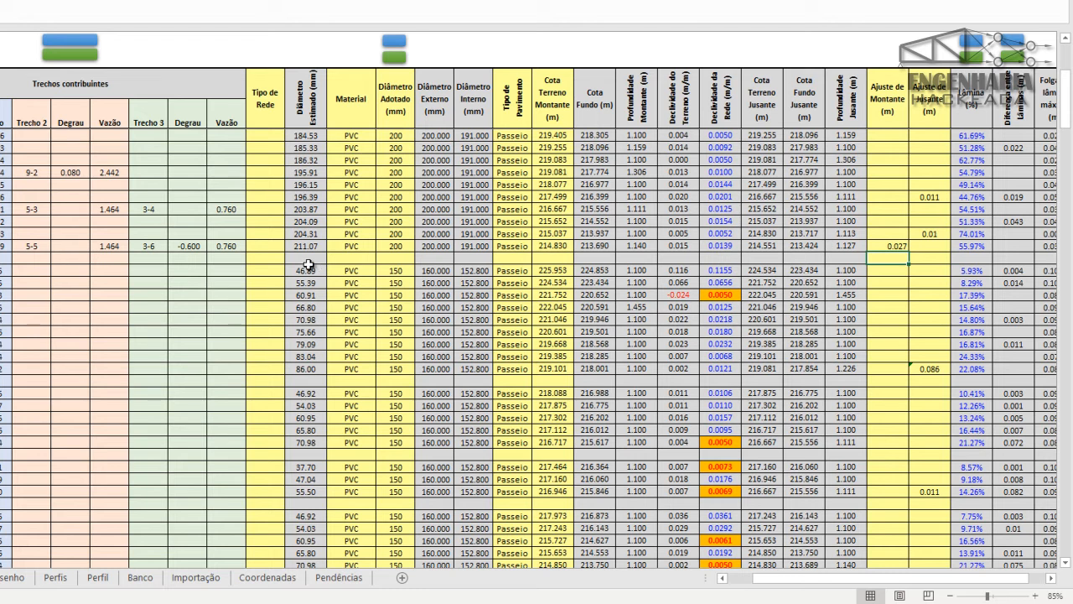
click(888, 246)
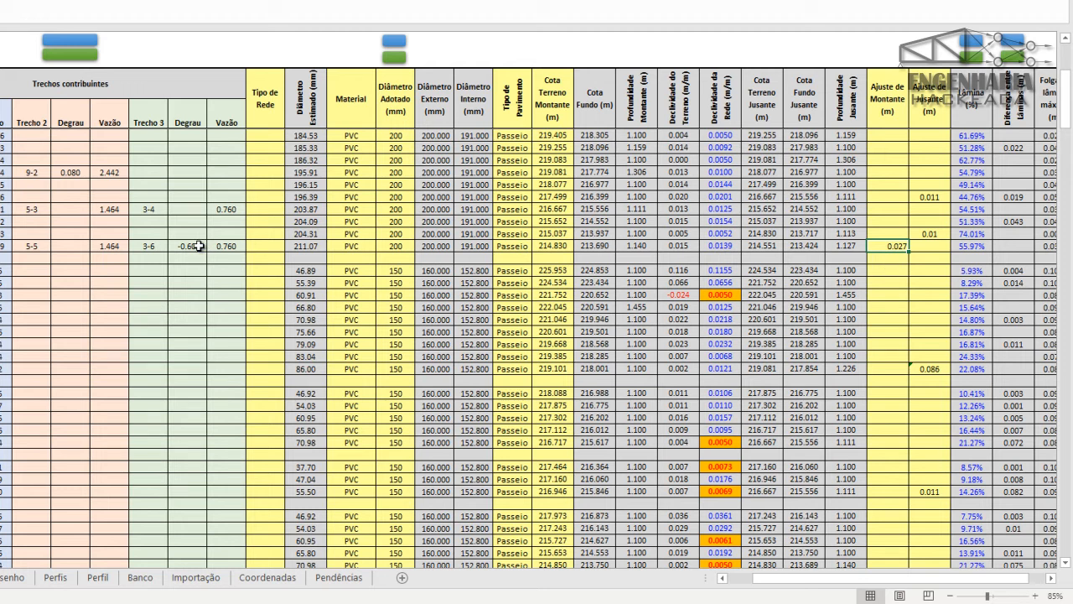
key(Delete)
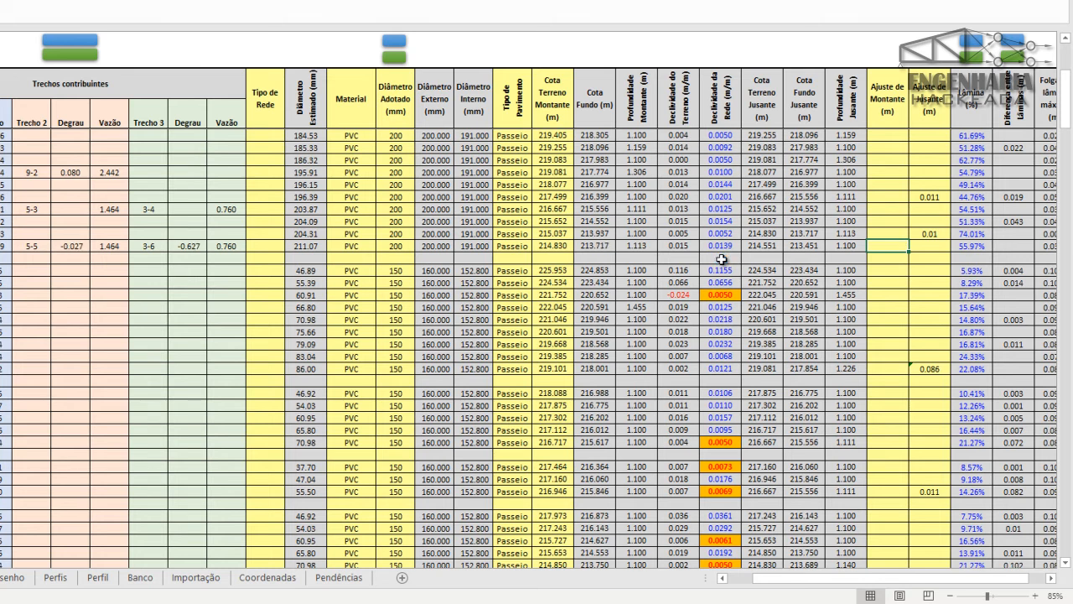
text(0)
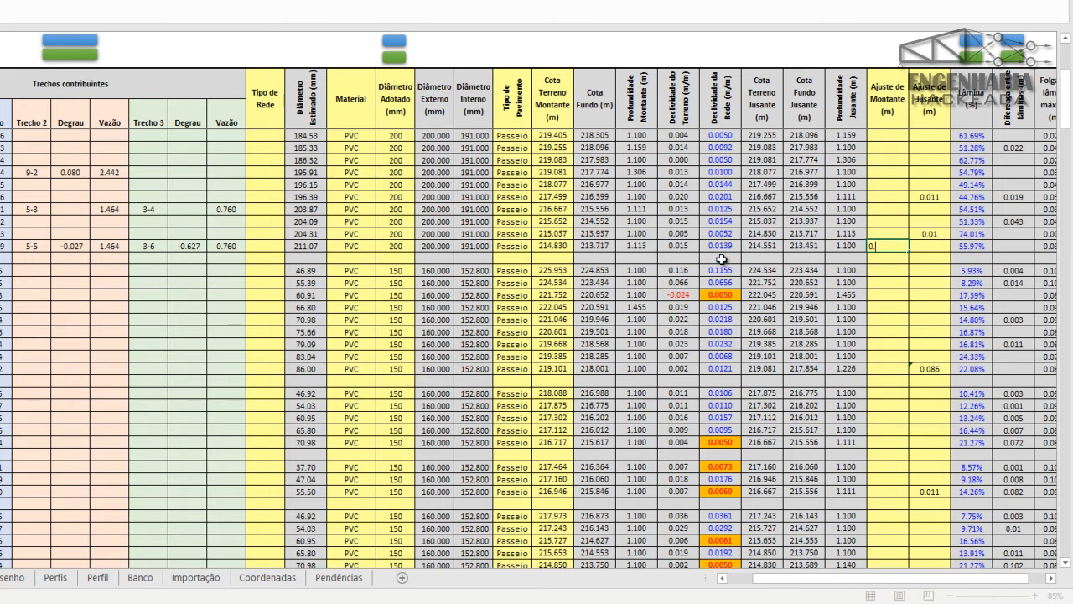
text(.627)
key(Return)
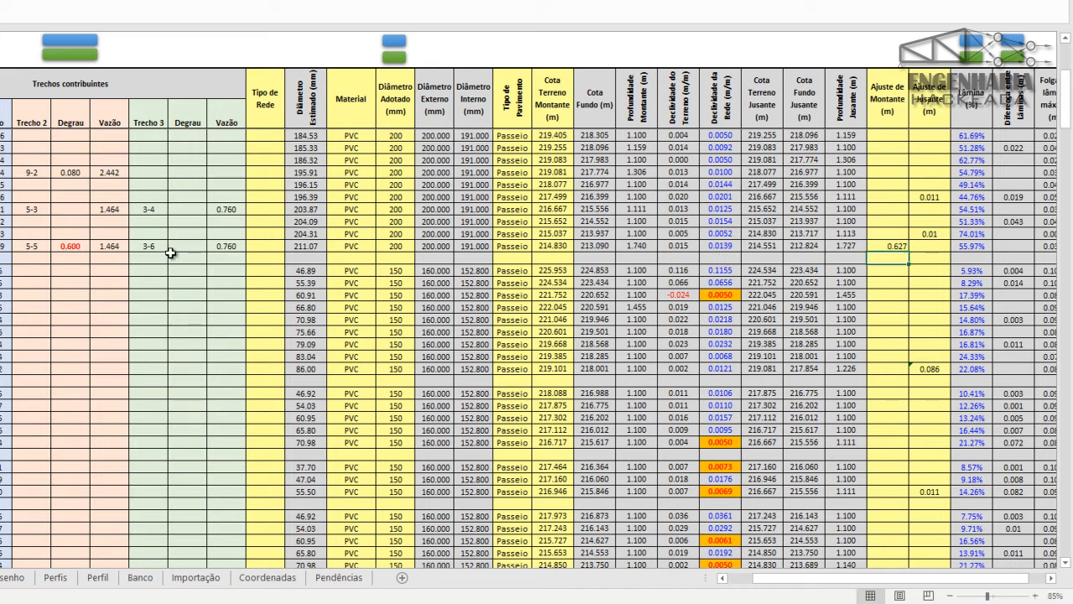
- Check the junction step of contributing reach 5-5 and set that reach's downstream adjustment (Ajuste de Jusante) to 0.1 m
click(79, 248)
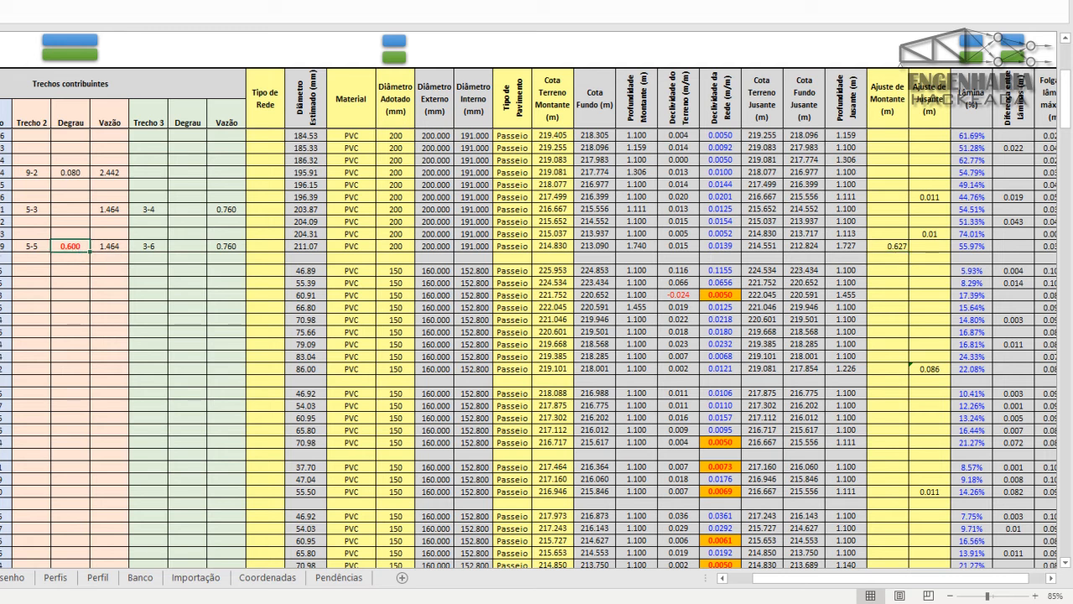
click(1, 247)
scroll(536, 319, down, 1)
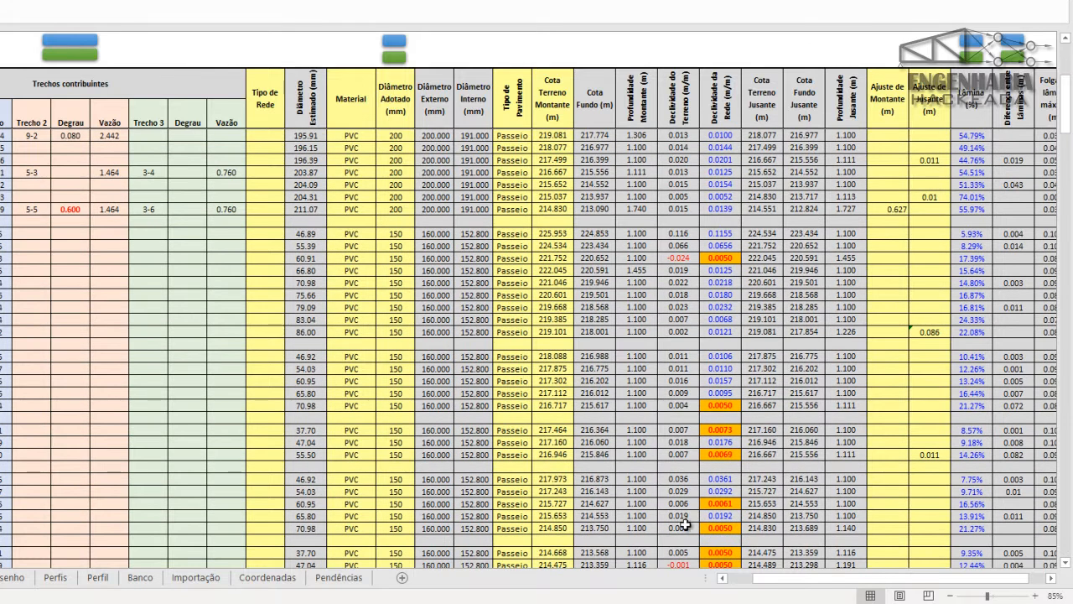
click(918, 527)
text(0.1)
key(Return)
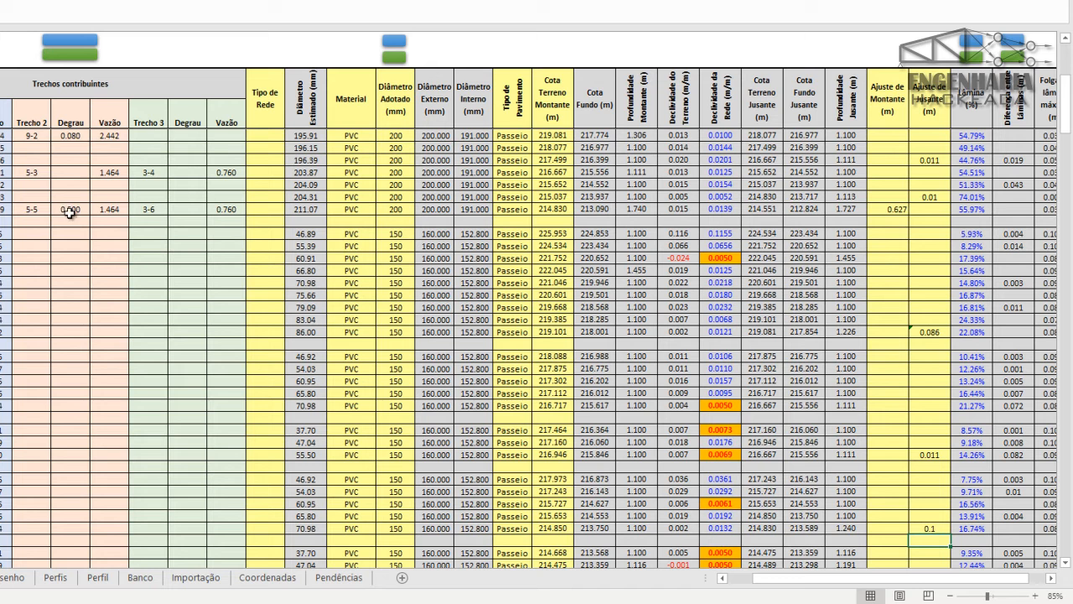
- Change the downstream adjustment of reach 5-5 to 0.6 m and check its step at the junction with 25-1
click(929, 529)
key(Delete)
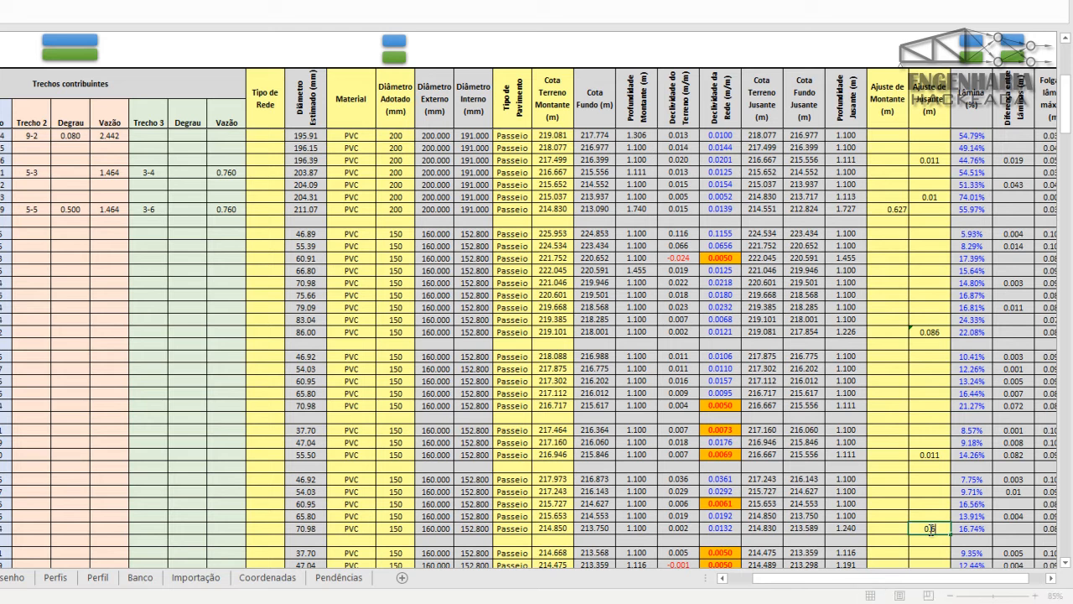
key(Return)
scroll(269, 311, up, 1)
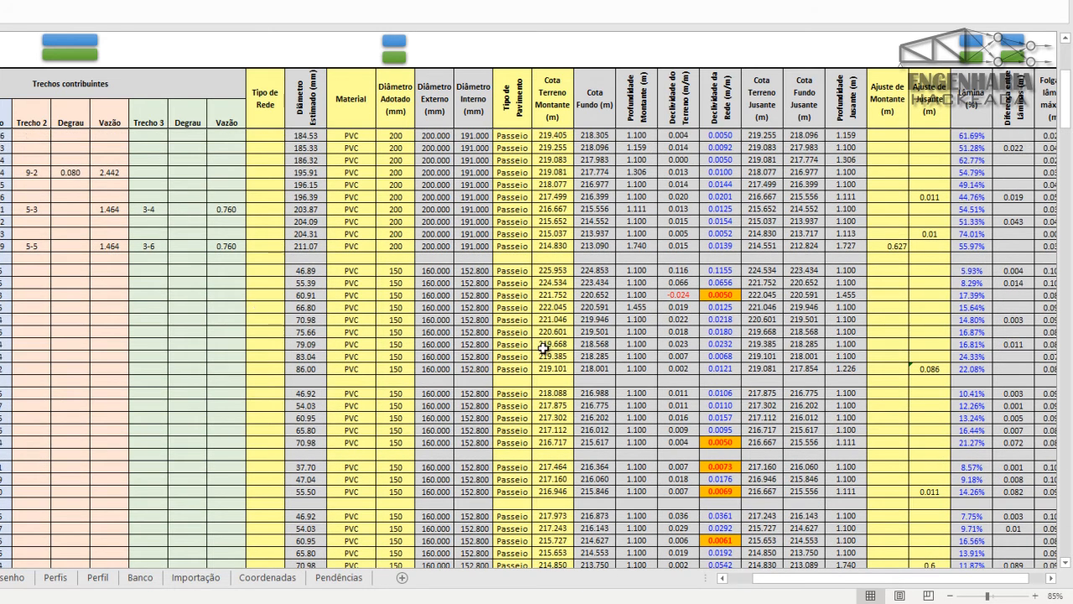
scroll(544, 349, down, 1)
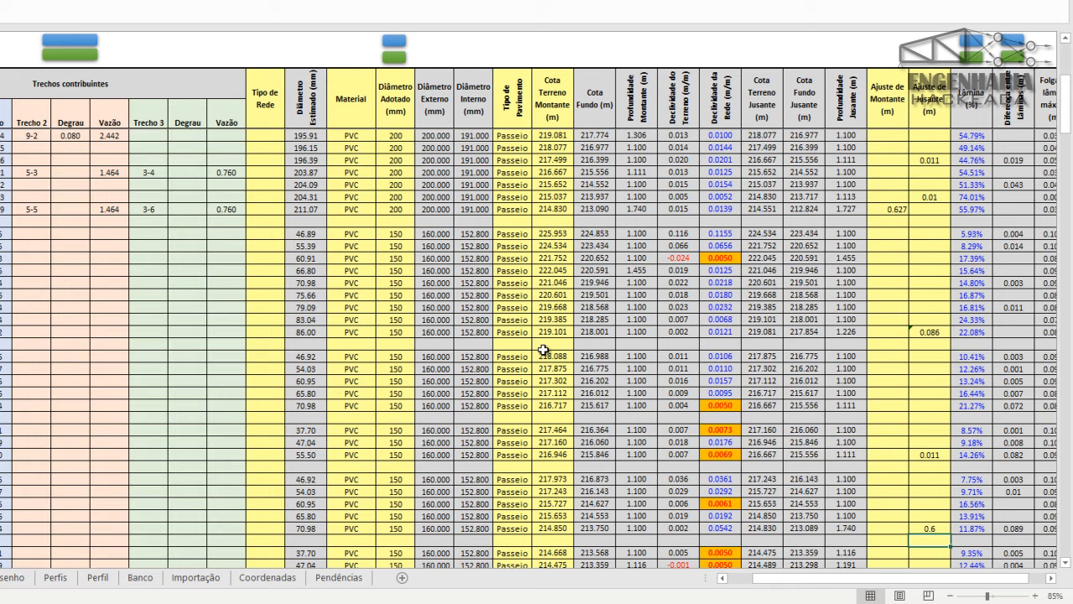
- Check the profile from reach 5-5 into 25-1 and set the downstream adjustment of 5-5 with the formula =0.6-0.09
click(928, 528)
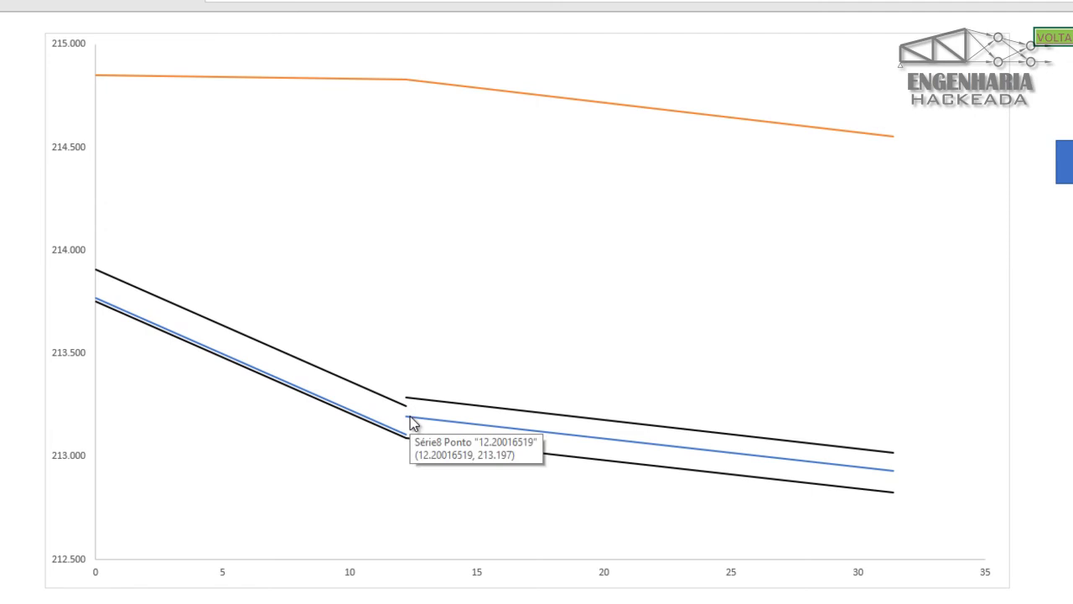
click(1047, 40)
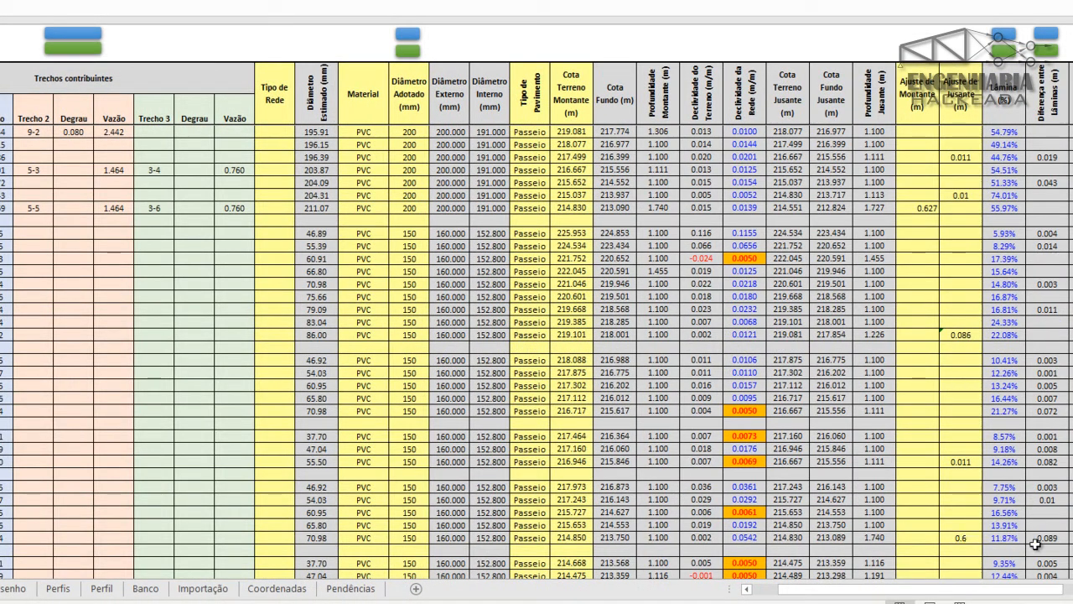
click(970, 540)
text(=0.6-0.09)
key(Return)
click(969, 539)
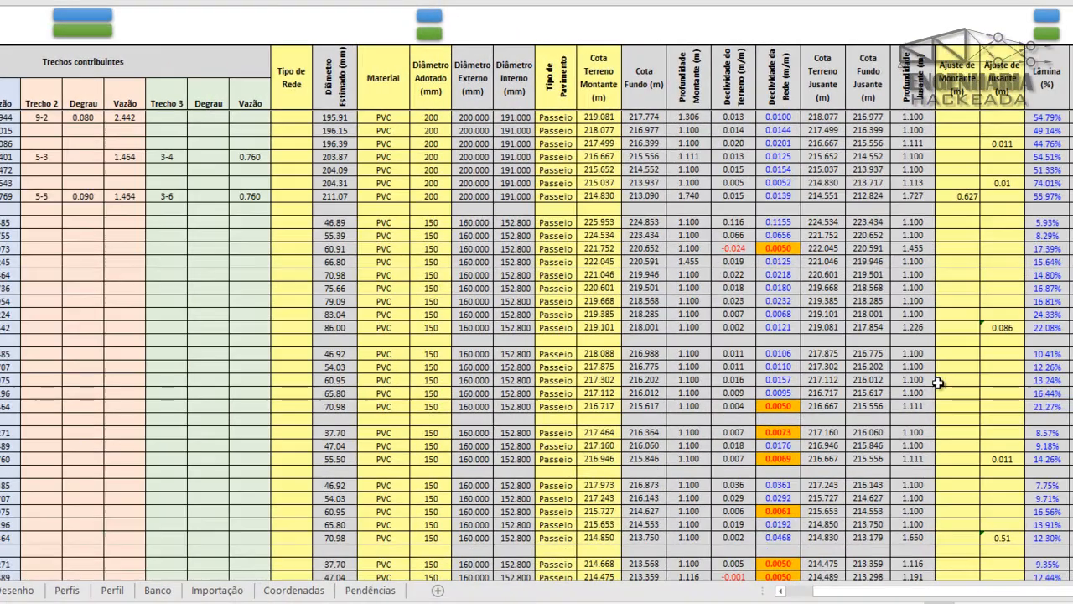
- Set the upstream adjustment of the main collector's first 200 mm reach, with upstream ground level 220.841, to 0.07 m
scroll(990, 398, up, 2)
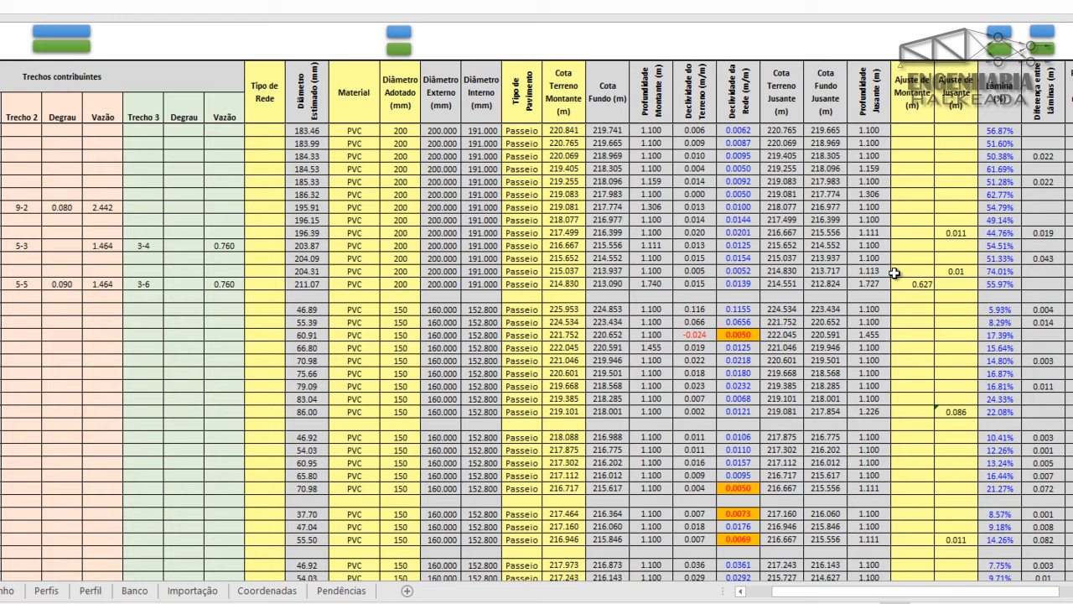
scroll(855, 375, up, 4)
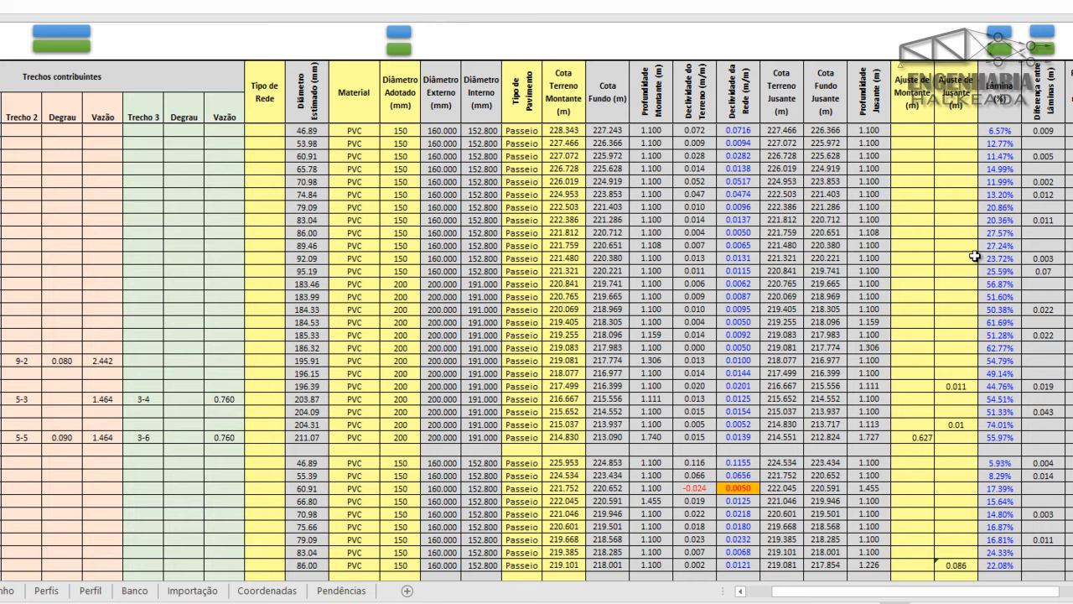
scroll(975, 256, down, 1)
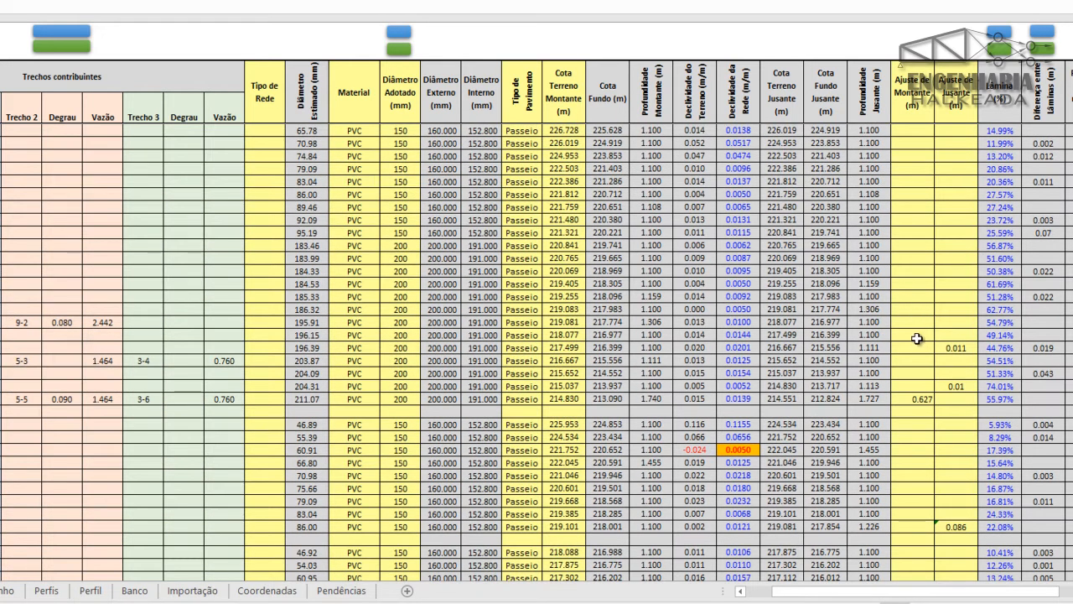
scroll(920, 337, down, 1)
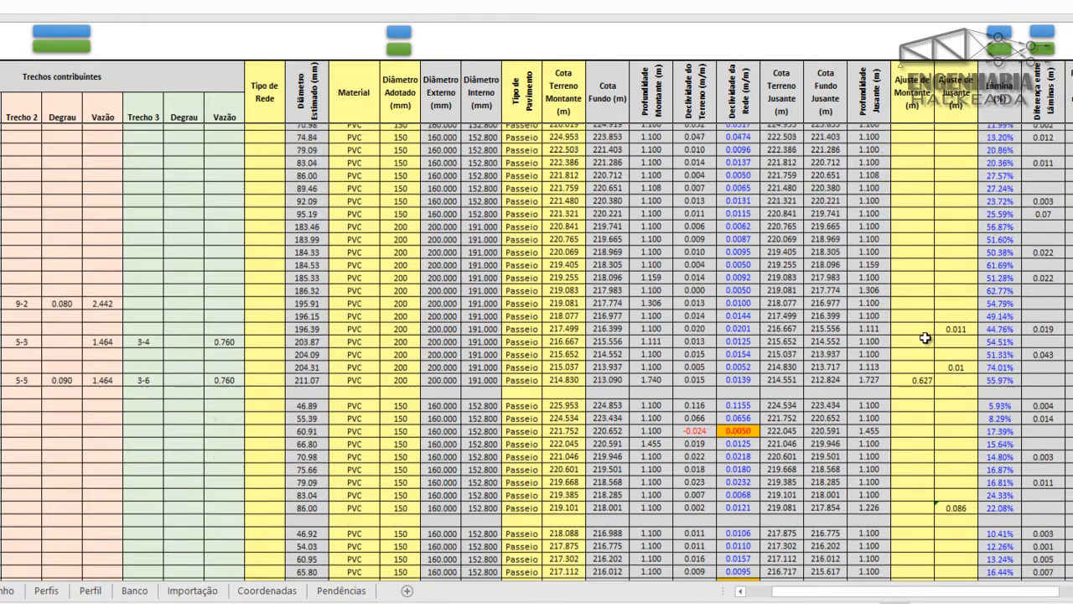
scroll(925, 337, up, 2)
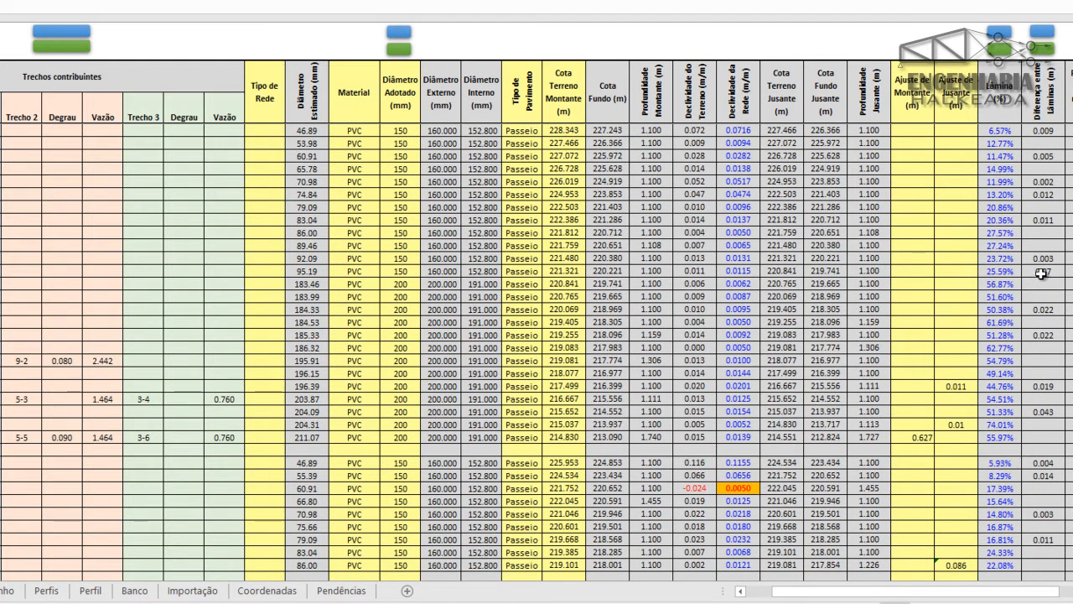
click(913, 284)
text(0.07)
key(Return)
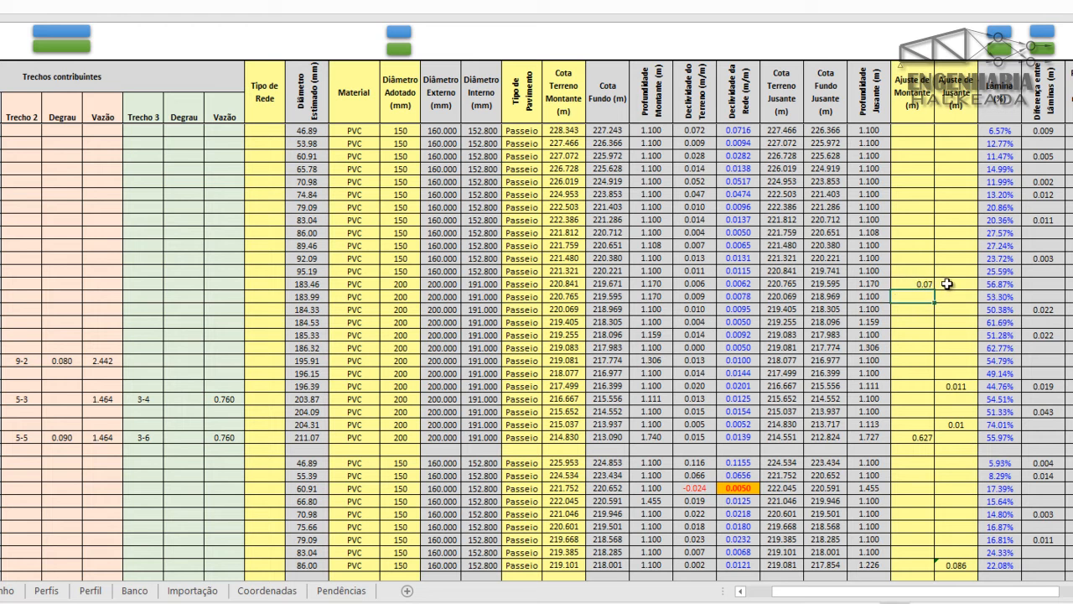
- Examine the profile where the last 150 mm reach of the main collector meets its first 200 mm reach
click(921, 281)
click(956, 272)
key(ctrl+shift+p)
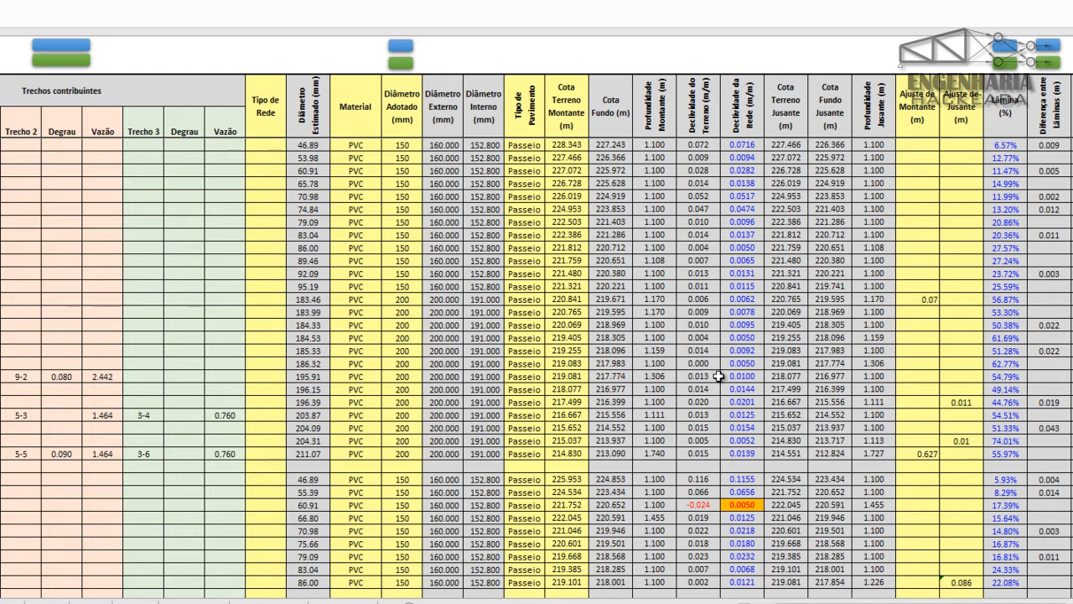
- Set the downstream adjustment of the 150 mm reach whose terrain slope is -0.024 to 0.05 m
scroll(721, 377, down, 3)
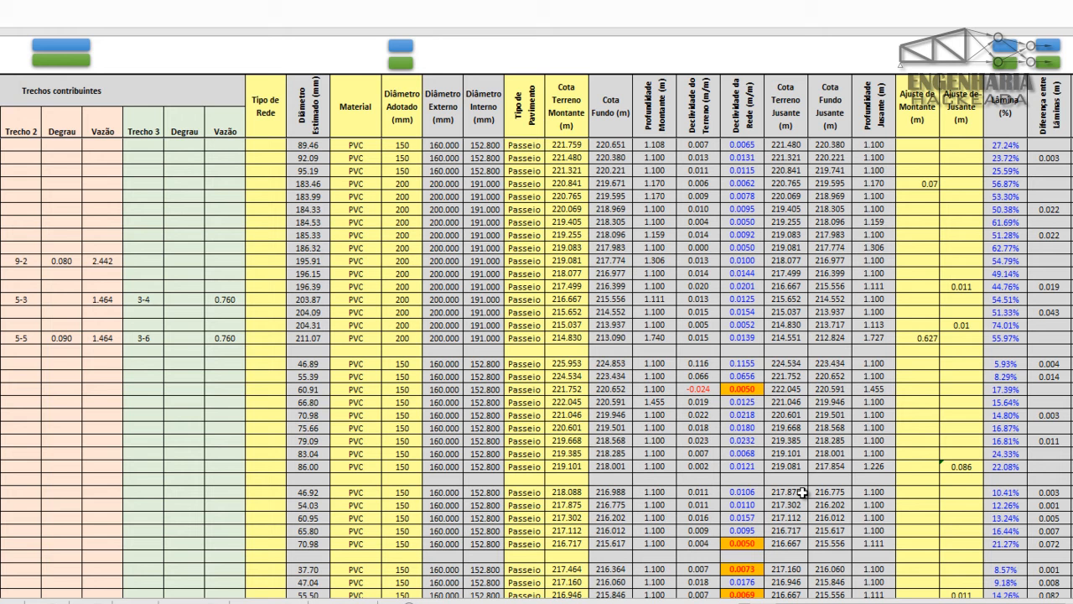
scroll(802, 493, down, 2)
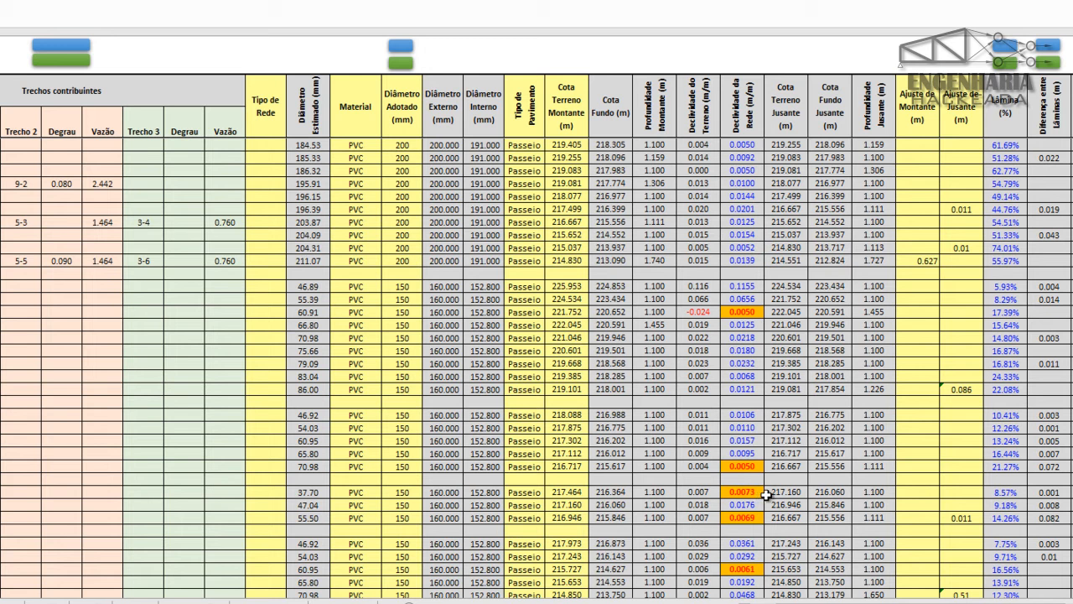
drag(949, 603, 965, 602)
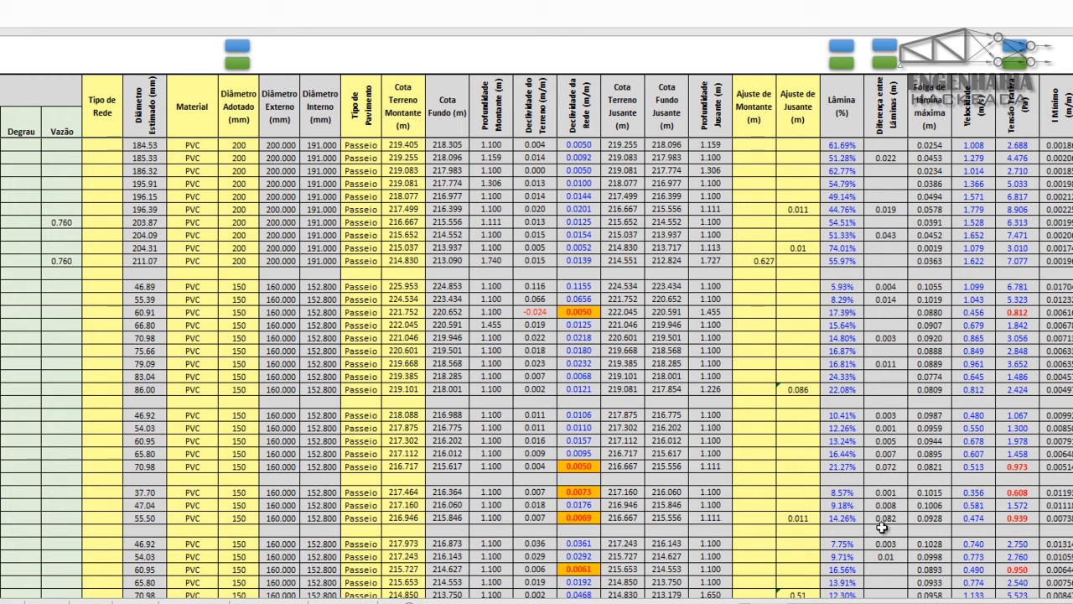
click(790, 496)
drag(766, 597, 768, 597)
click(783, 312)
text(0.01)
key(BackSpace)
text(5)
key(Return)
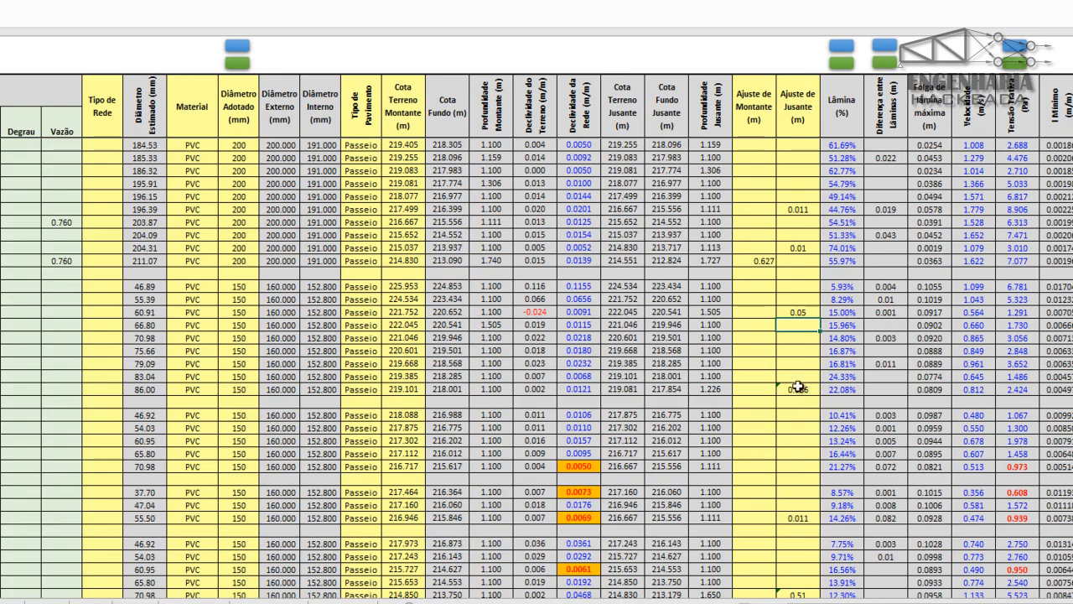
- Set the downstream adjustment of the reach with upstream ground level 217.464 to 0.1 m
scroll(810, 389, down, 2)
scroll(810, 388, down, 1)
scroll(810, 388, up, 2)
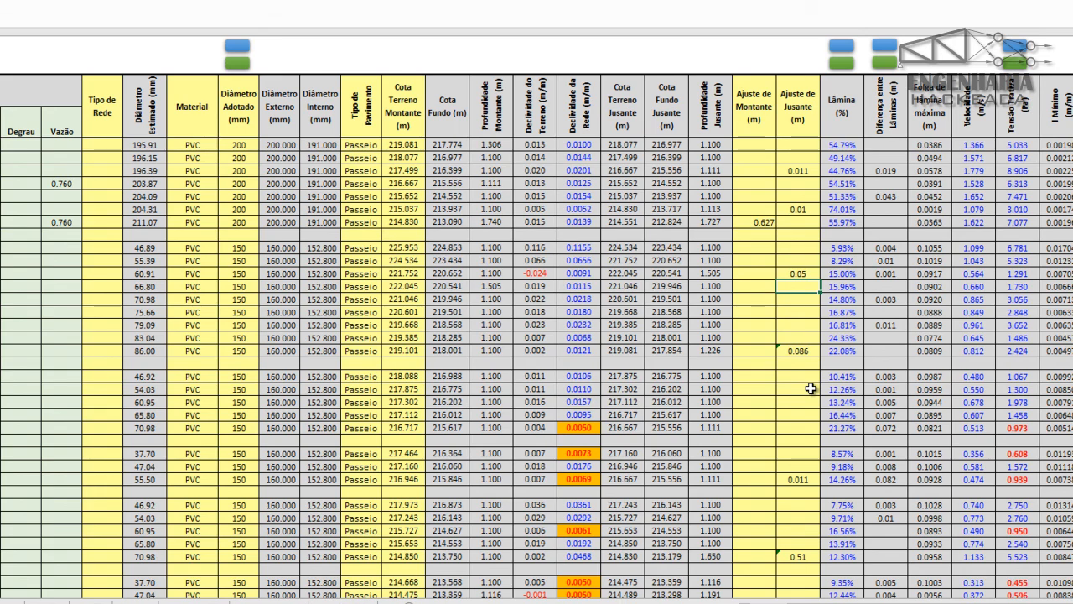
scroll(810, 388, down, 1)
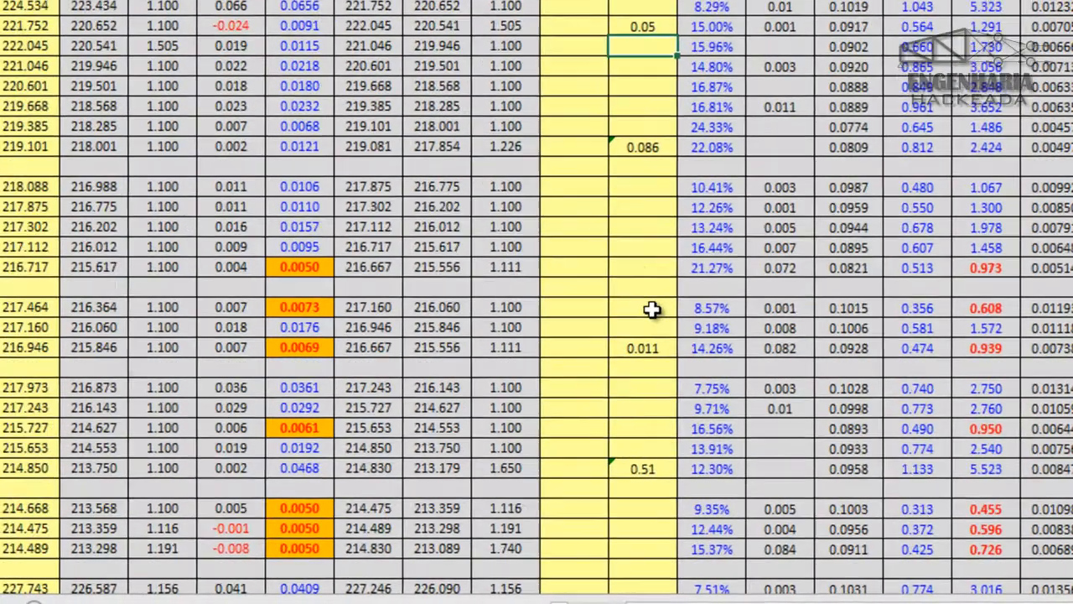
click(800, 418)
text(0.1)
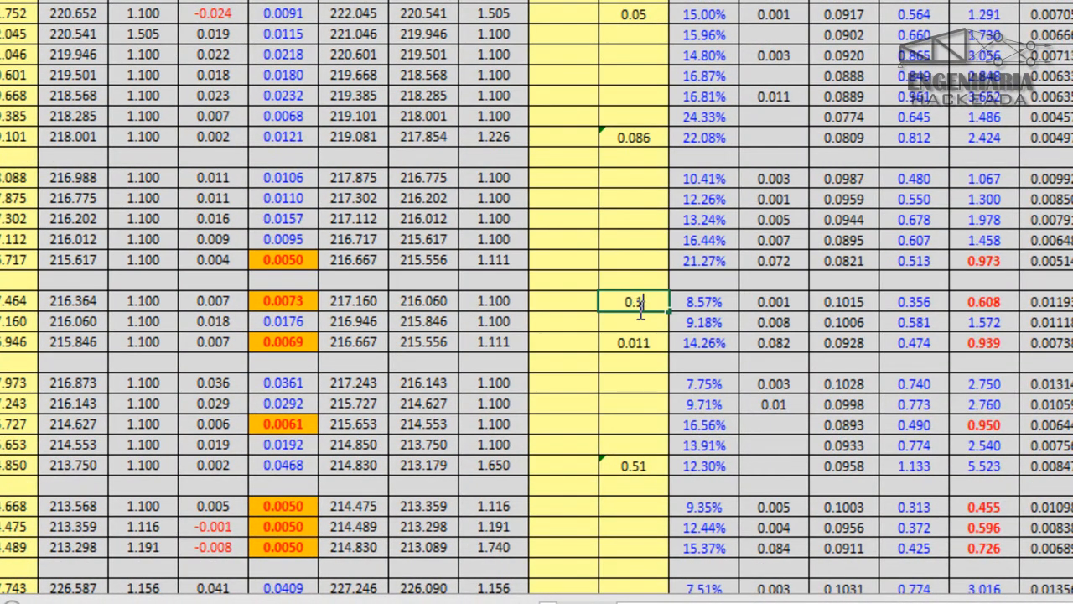
key(Return)
- Raise the downstream adjustment of the reach with upstream ground level 217.464 to 0.2 m
click(636, 304)
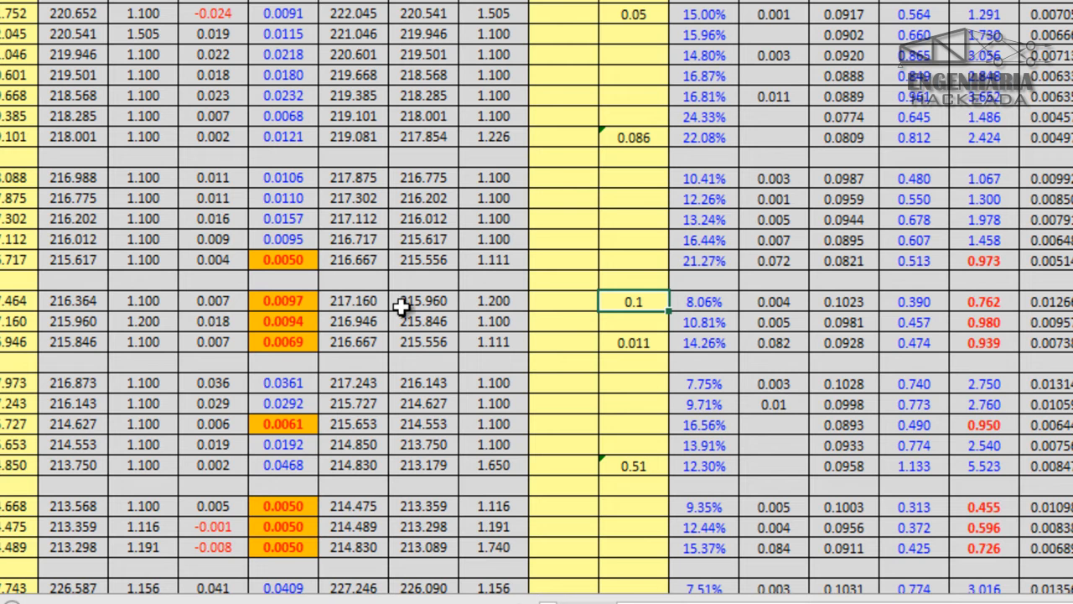
text(0.2)
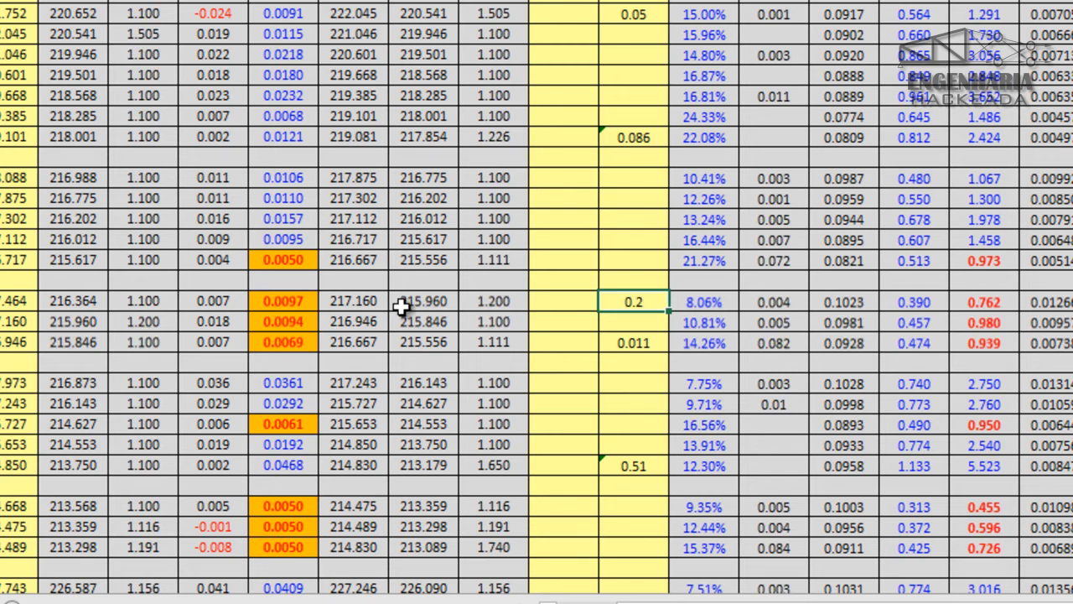
key(Return)
key(Up)
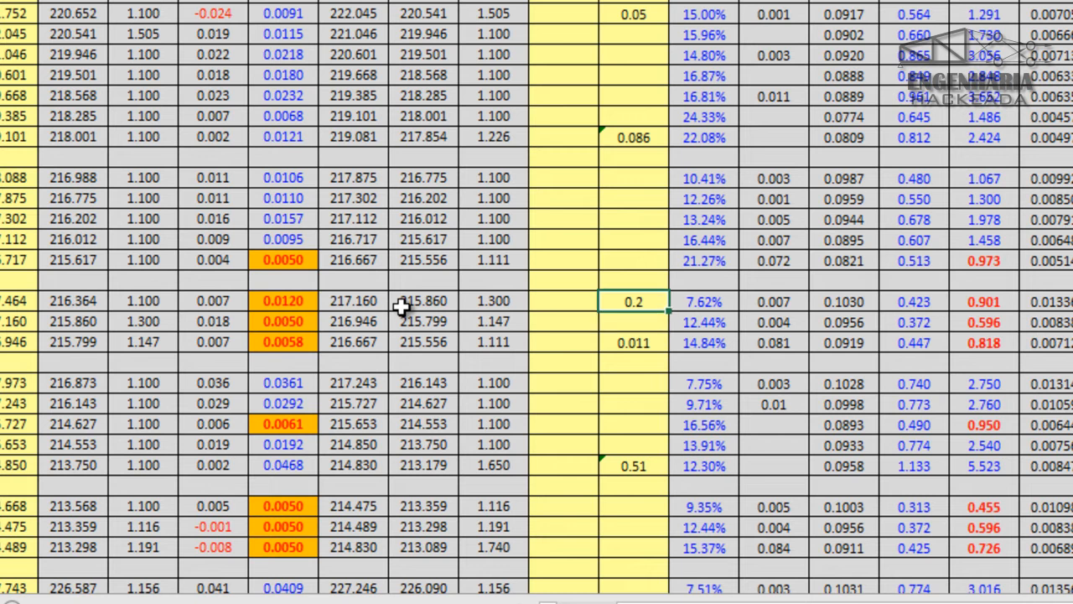
- Set the downstream adjustment of the reach starting at ground level 217.464 to 0.3 m and of the following reach to 0.1 m
text(0)
key(Return)
key(Up)
text(0.3)
key(Return)
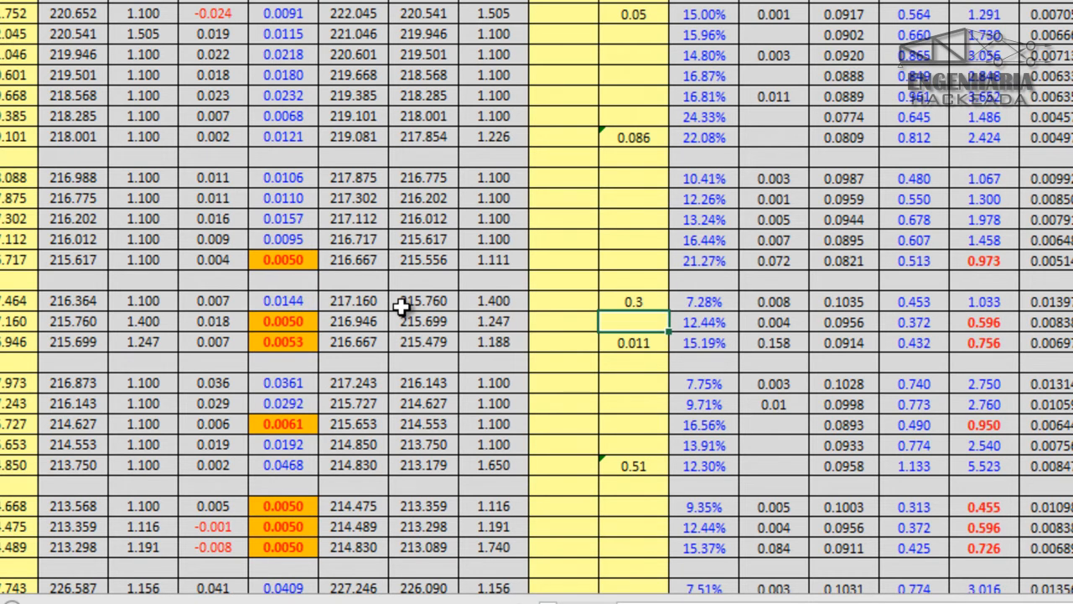
text(0.1)
key(Return)
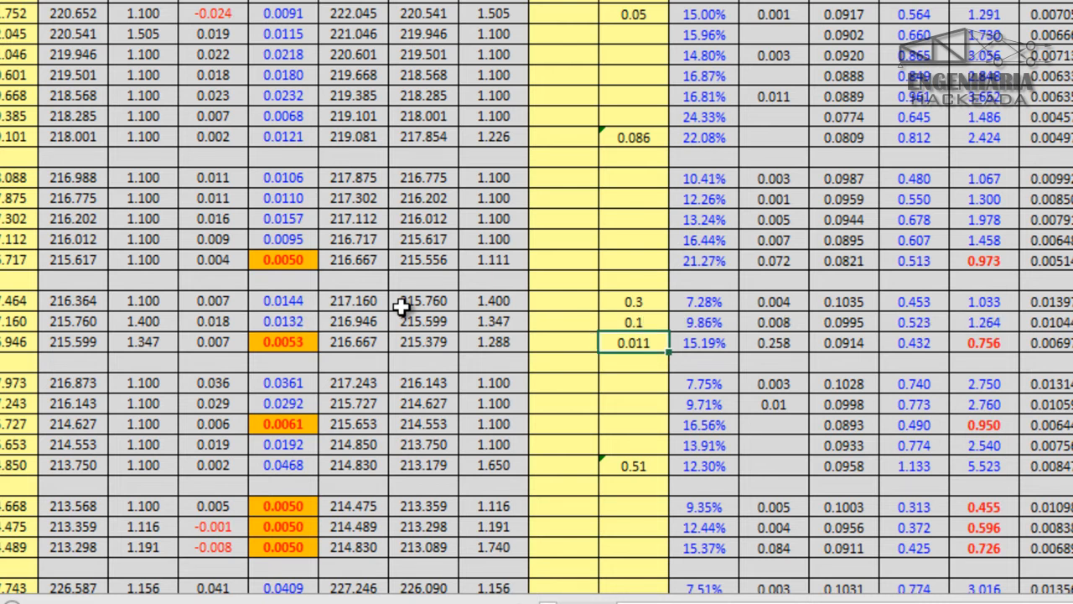
- Set the downstream adjustment of the reach with upstream ground level 216.946 to 0.1 m, and raise it to 0.15 m
text(0.1)
key(Return)
click(651, 344)
text(0.)
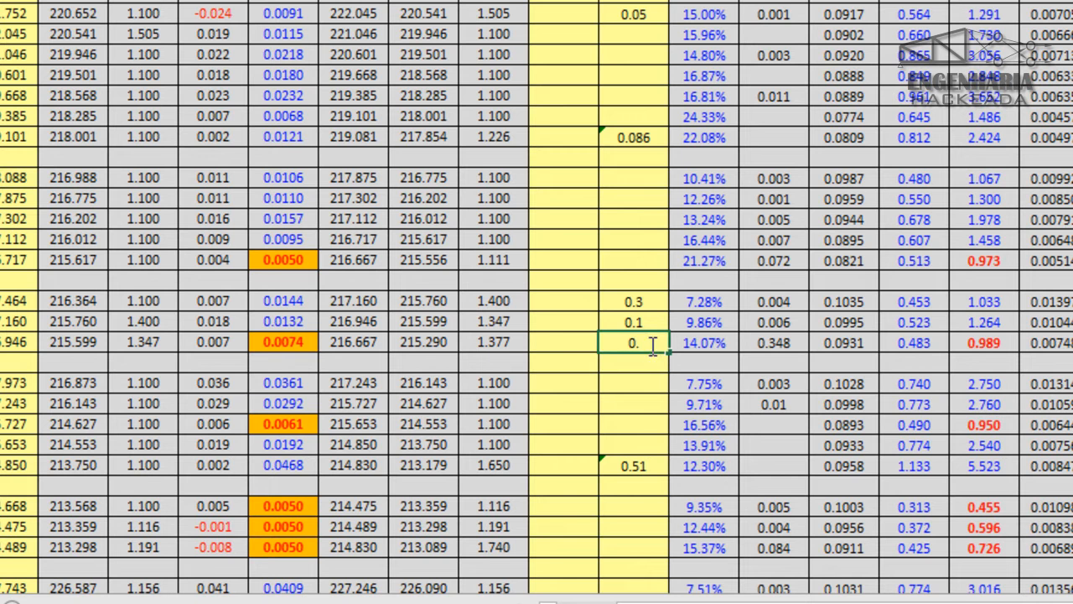
text(15)
key(Return)
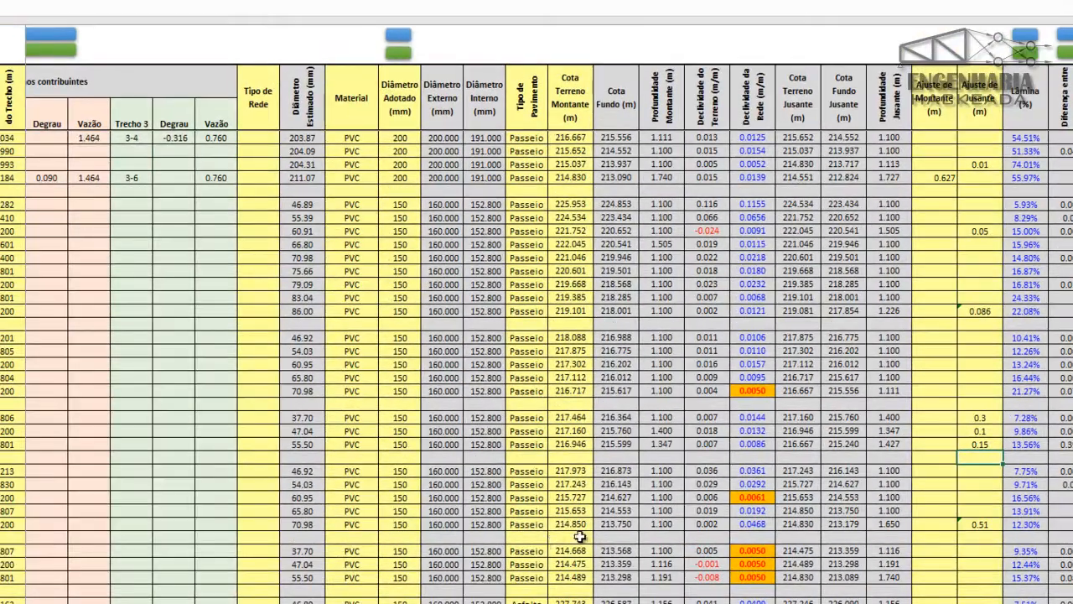
- Examine the contributing-reach steps of the 200 mm main collector together with the upstream and downstream adjustments entered for the network
scroll(919, 554, up, 2)
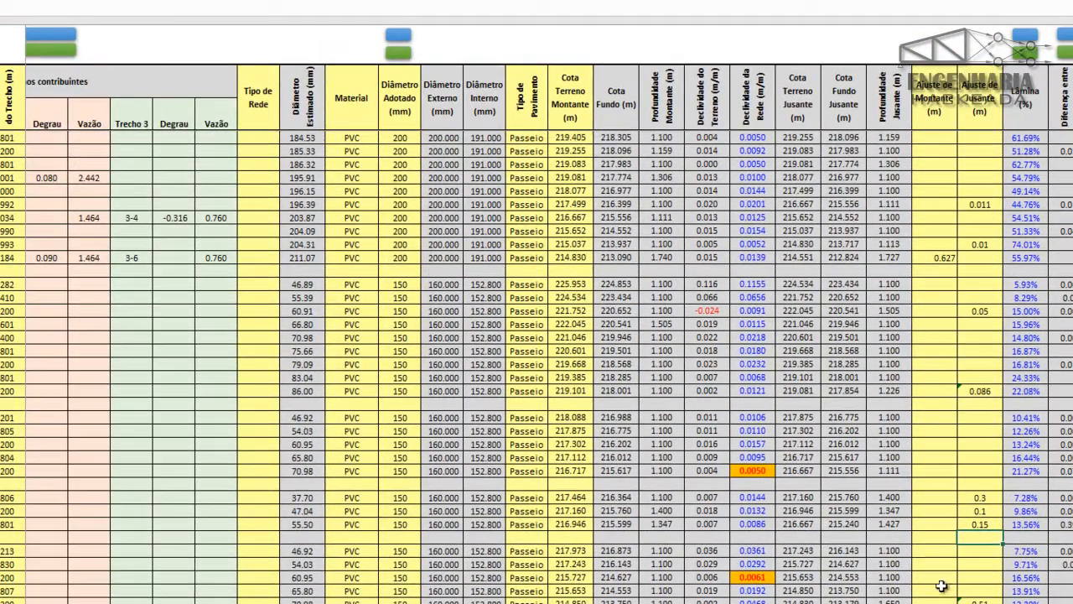
scroll(537, 335, left, 3)
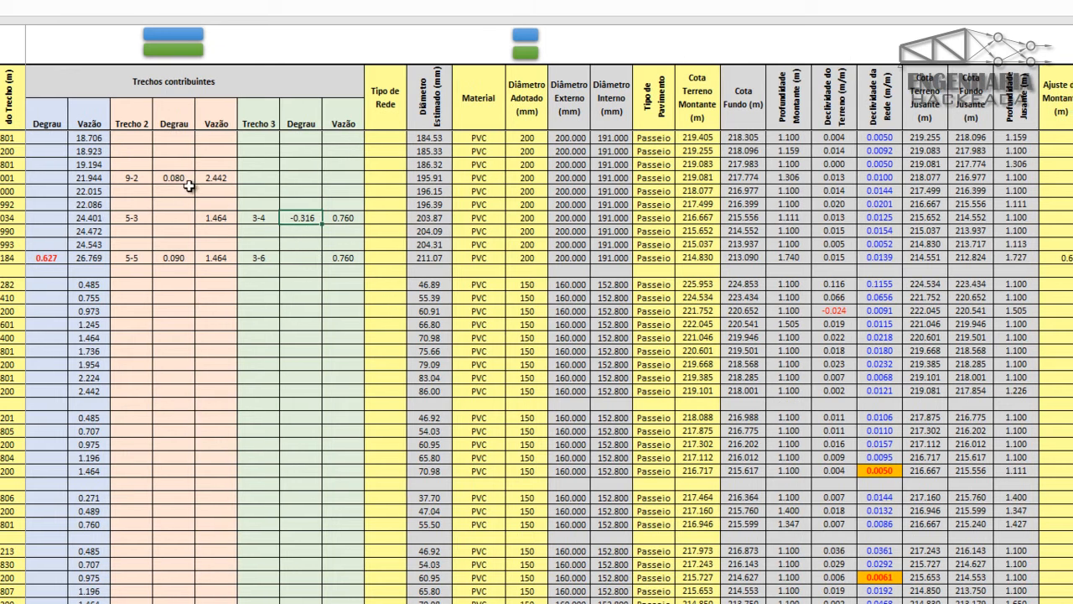
click(254, 218)
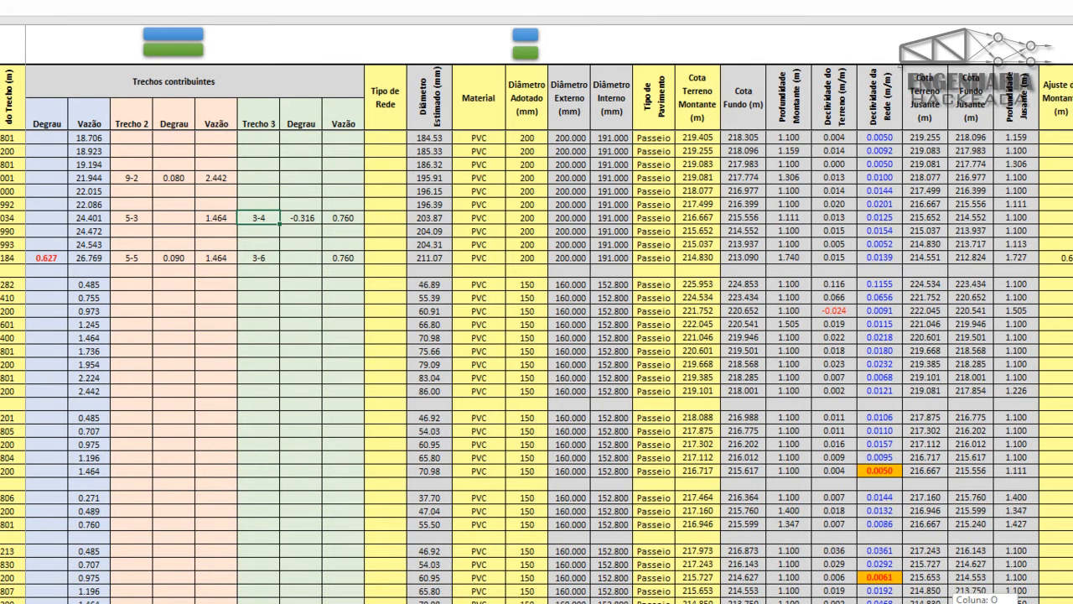
scroll(537, 336, left, 6)
scroll(536, 336, right, 1)
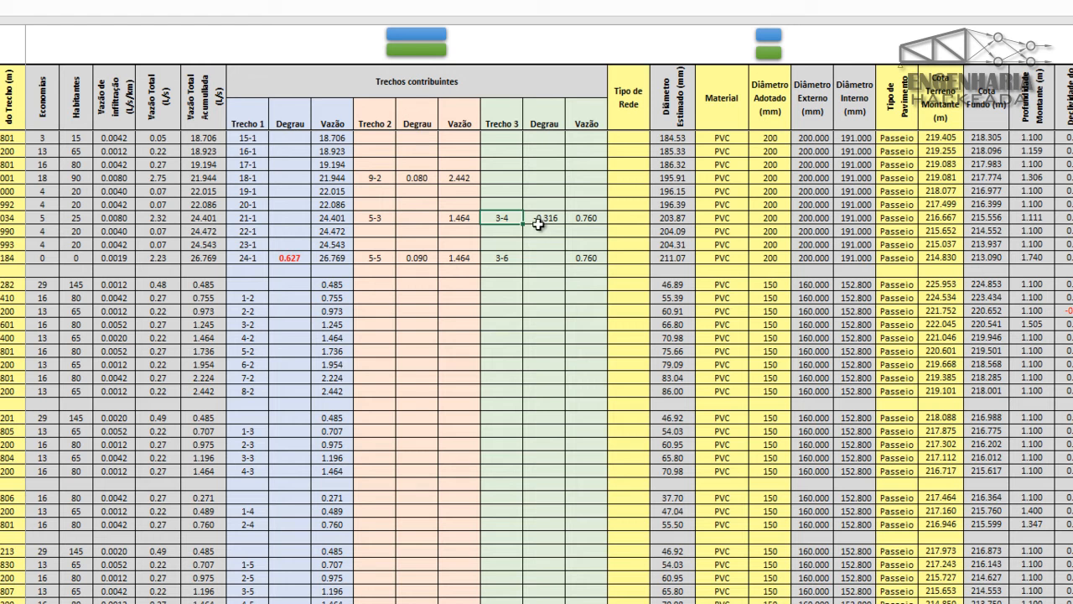
drag(1060, 603, 1072, 602)
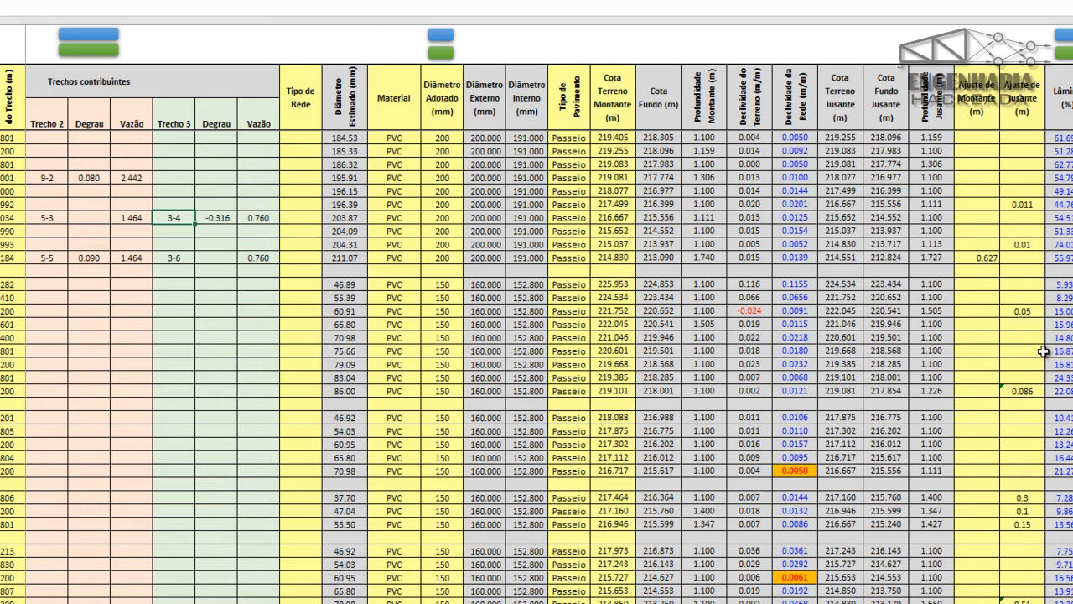
click(981, 206)
scroll(980, 349, up, 5)
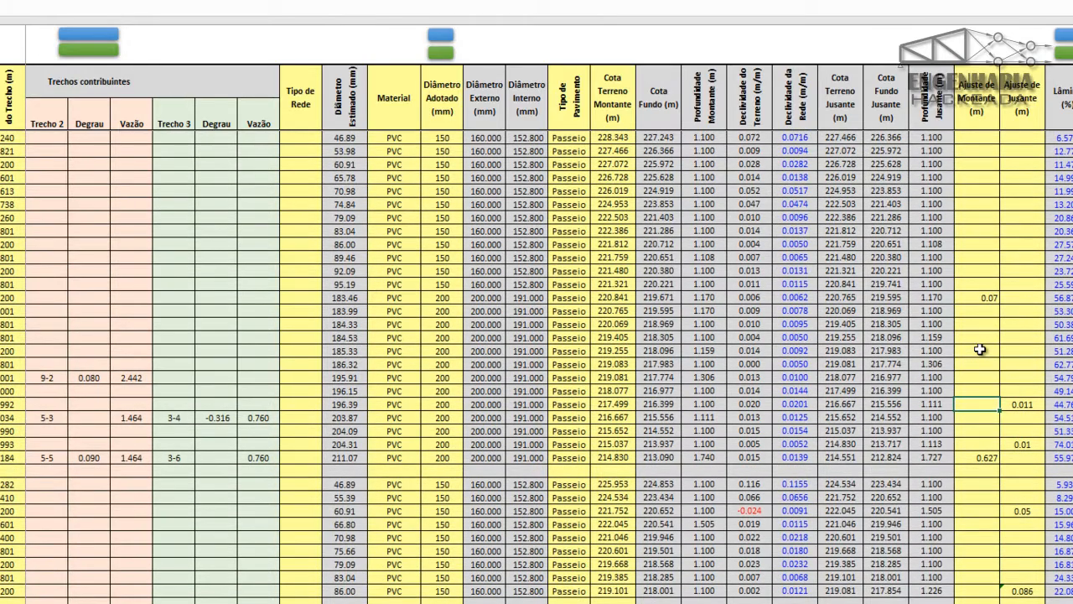
scroll(980, 349, down, 6)
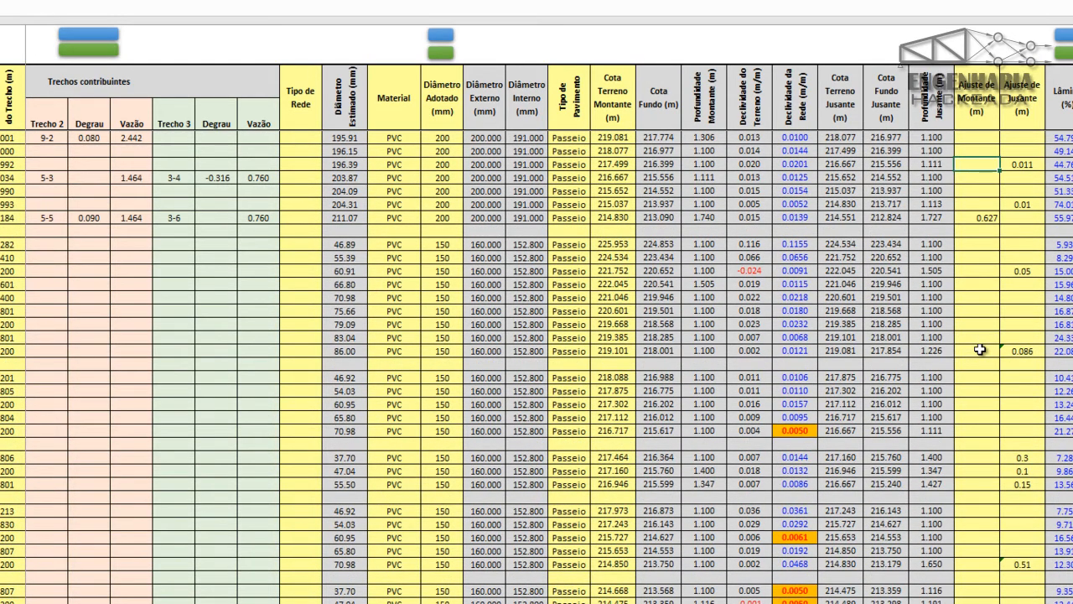
scroll(980, 348, up, 5)
scroll(980, 349, down, 3)
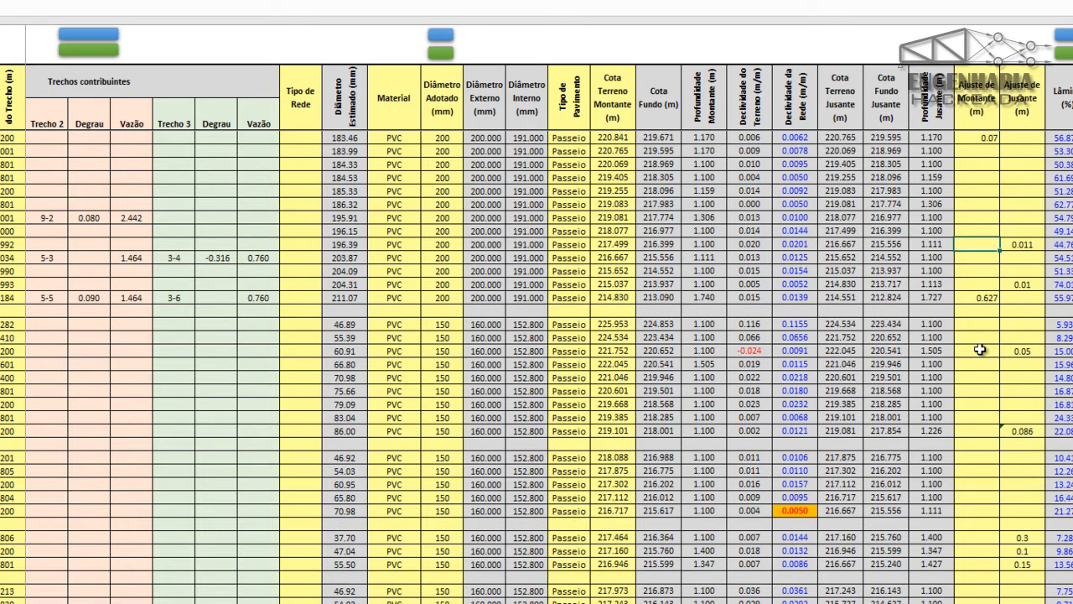
scroll(981, 349, up, 4)
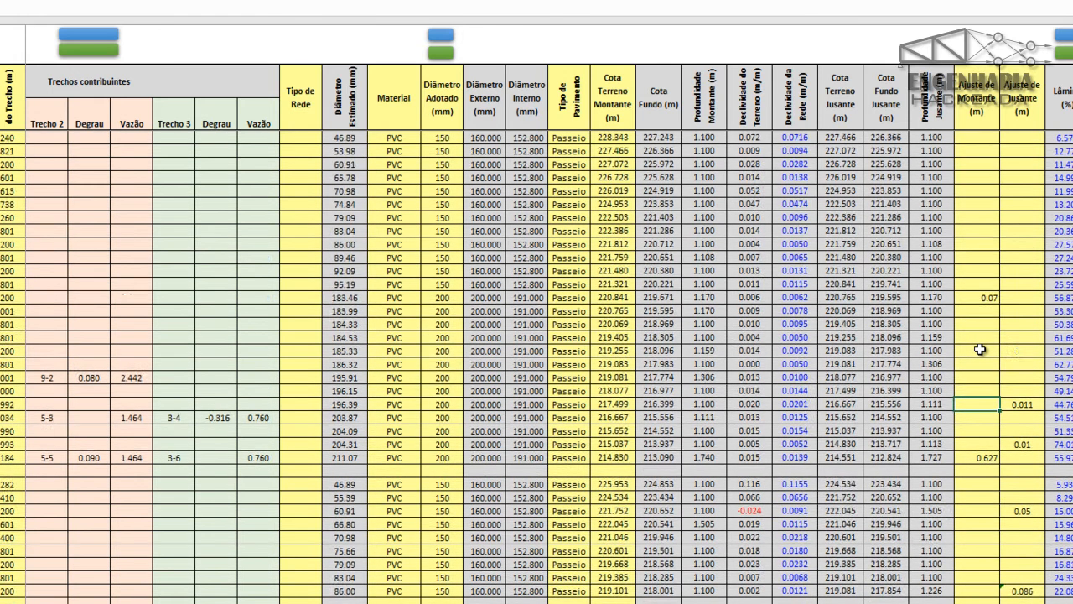
- Clear all upstream and downstream adjustments of the main collector and its tributaries, down to the 150 mm reach with upstream ground level 214.850
drag(984, 295, 1018, 555)
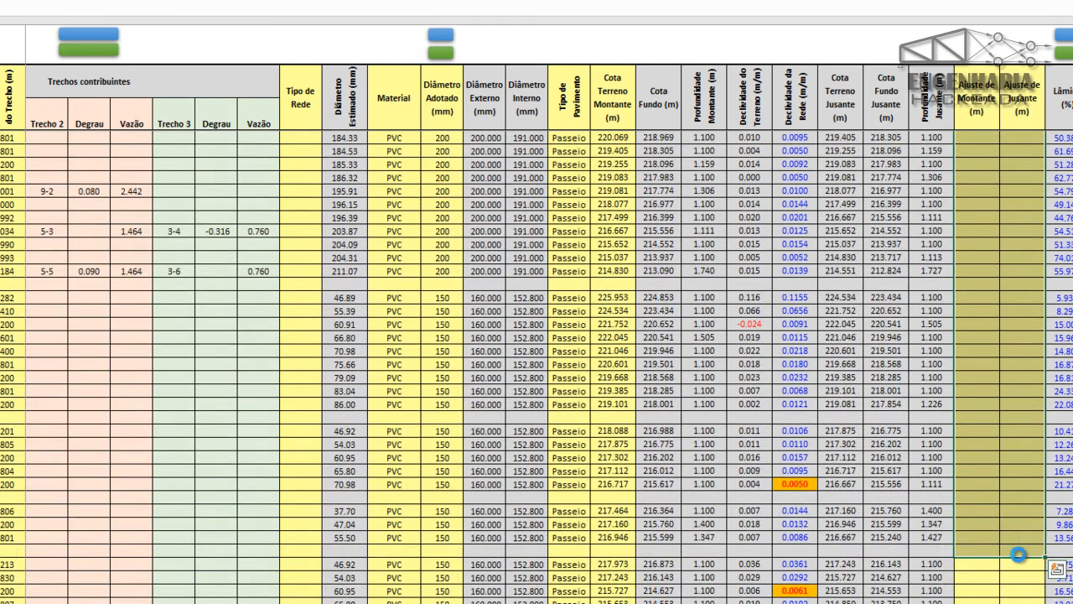
key(Delete)
scroll(1019, 557, down, 4)
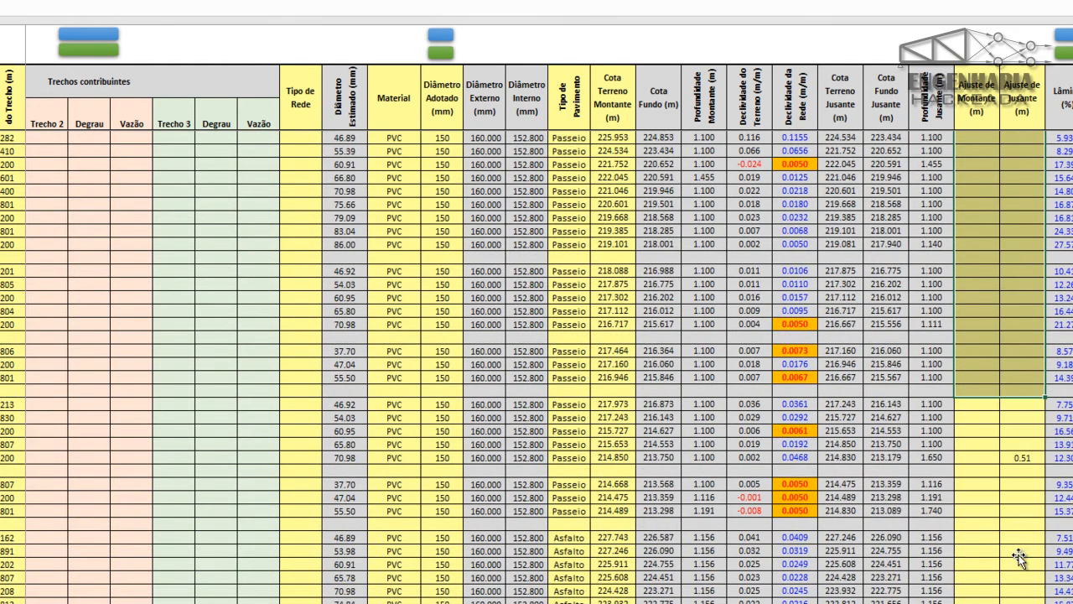
click(1021, 459)
scroll(1021, 461, up, 6)
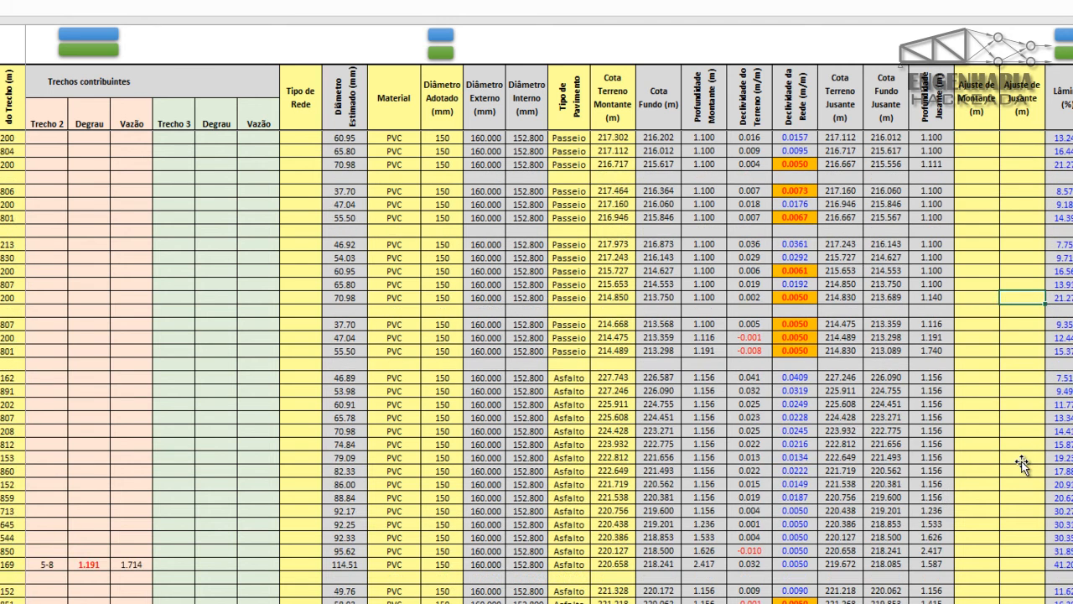
- Fill the adopted diameter of 150 mm from the reach with upstream ground level 221.321 down to the one at 214.830
scroll(1021, 465, up, 3)
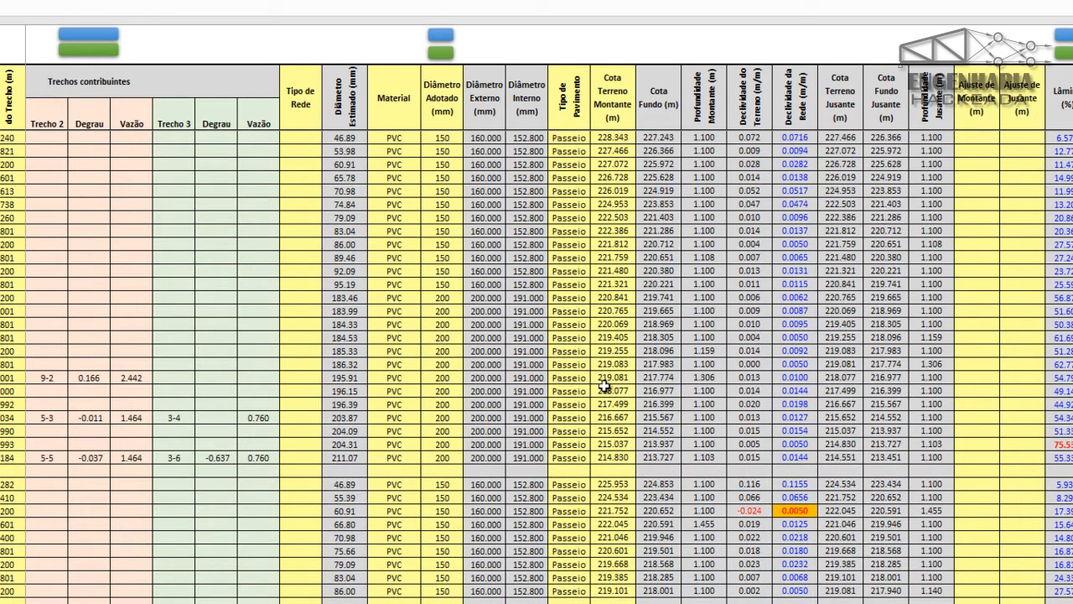
click(444, 285)
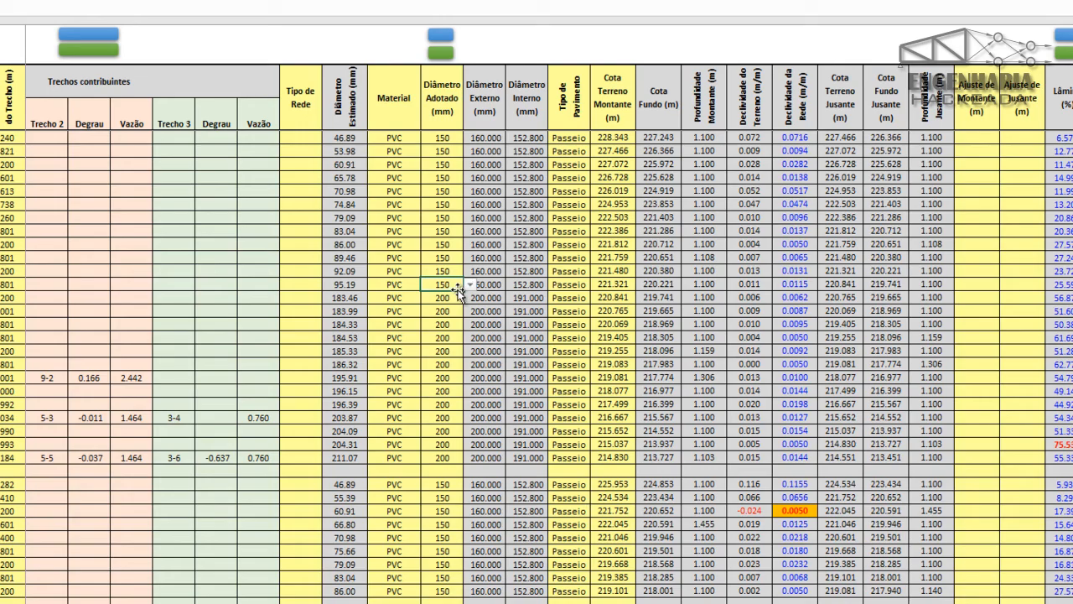
drag(463, 291, 442, 460)
- Try the single-reach Lâmina adjustment on the reaches with upstream ground levels 220.841 and 220.765, and clear their downstream adjustments
click(1021, 295)
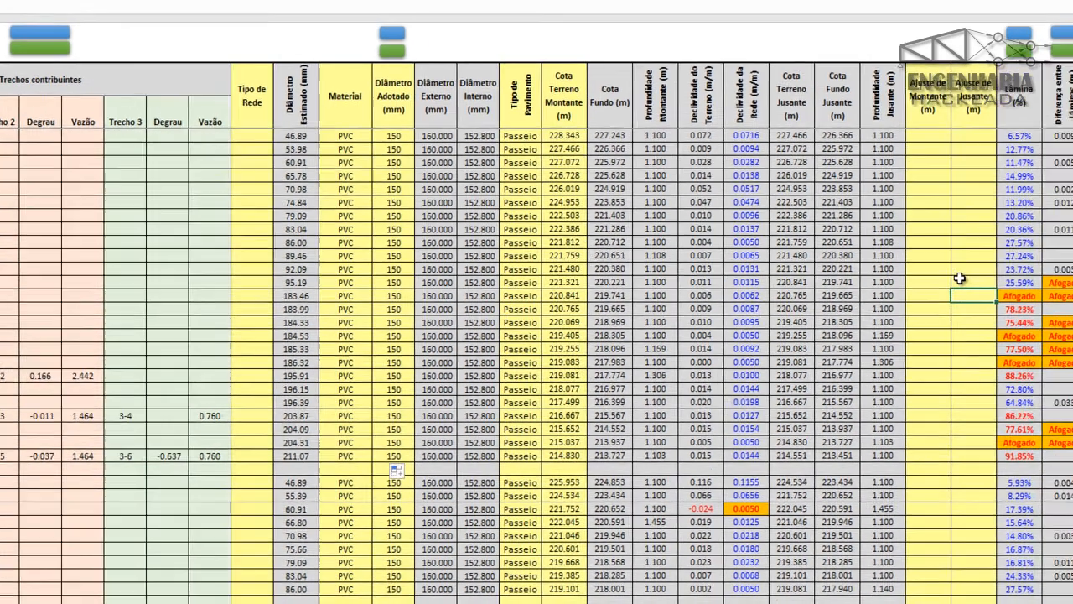
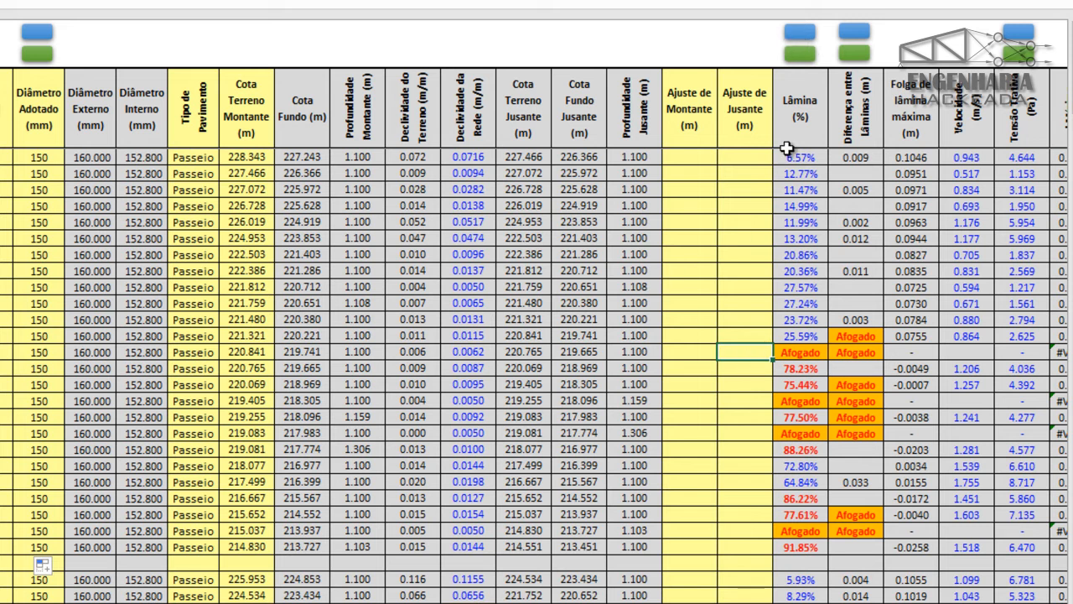
click(803, 38)
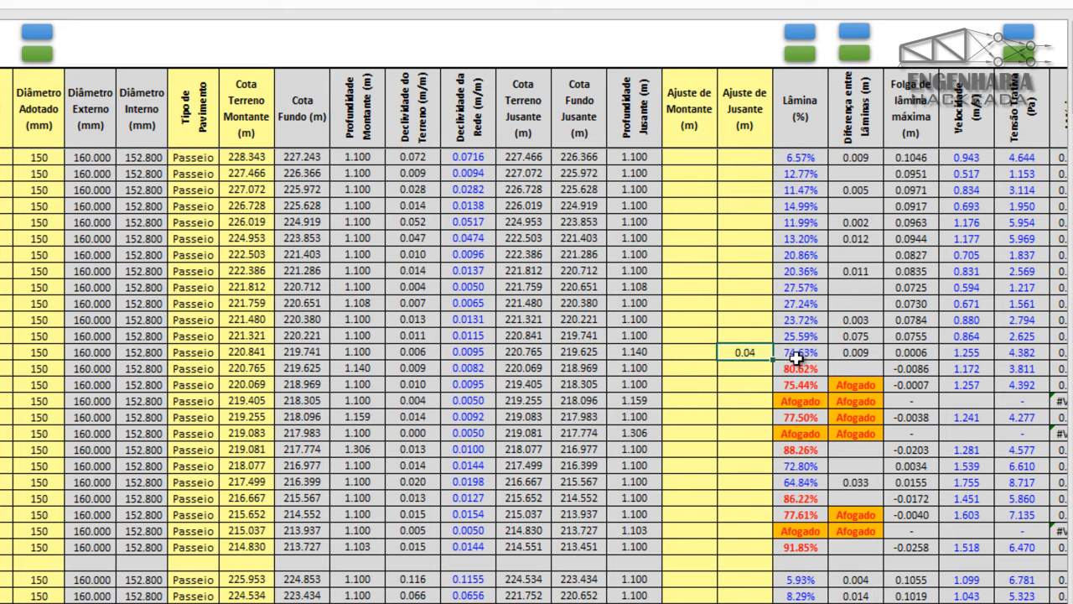
click(749, 370)
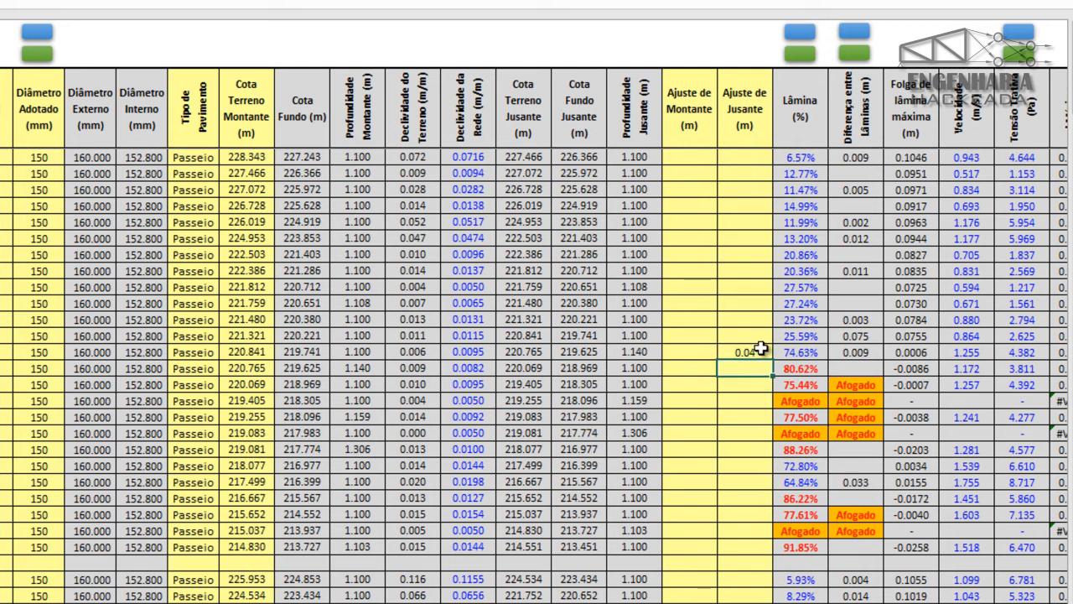
click(807, 42)
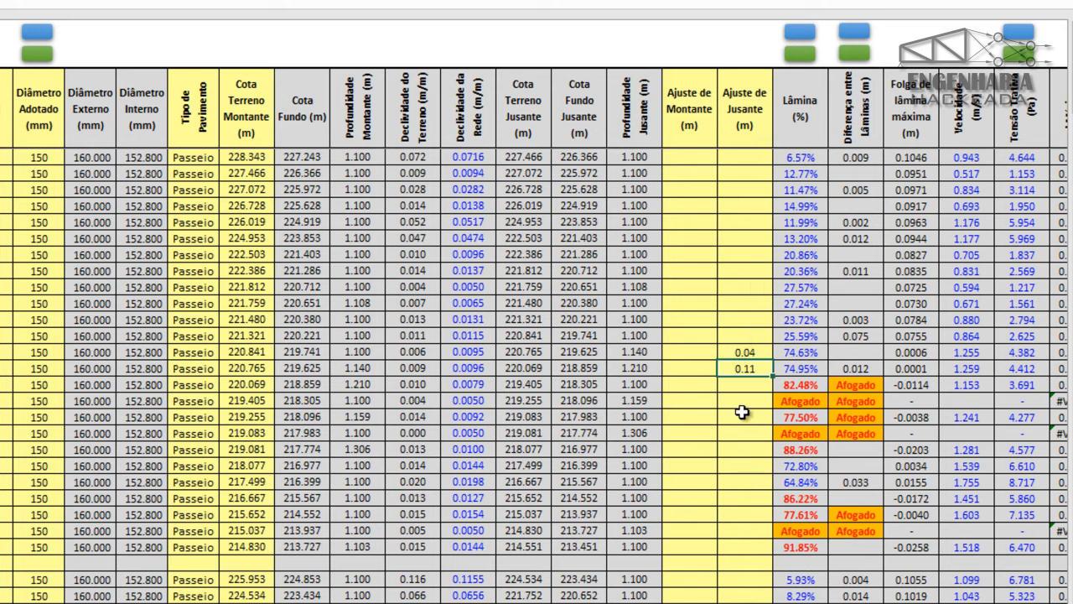
drag(750, 351, 748, 375)
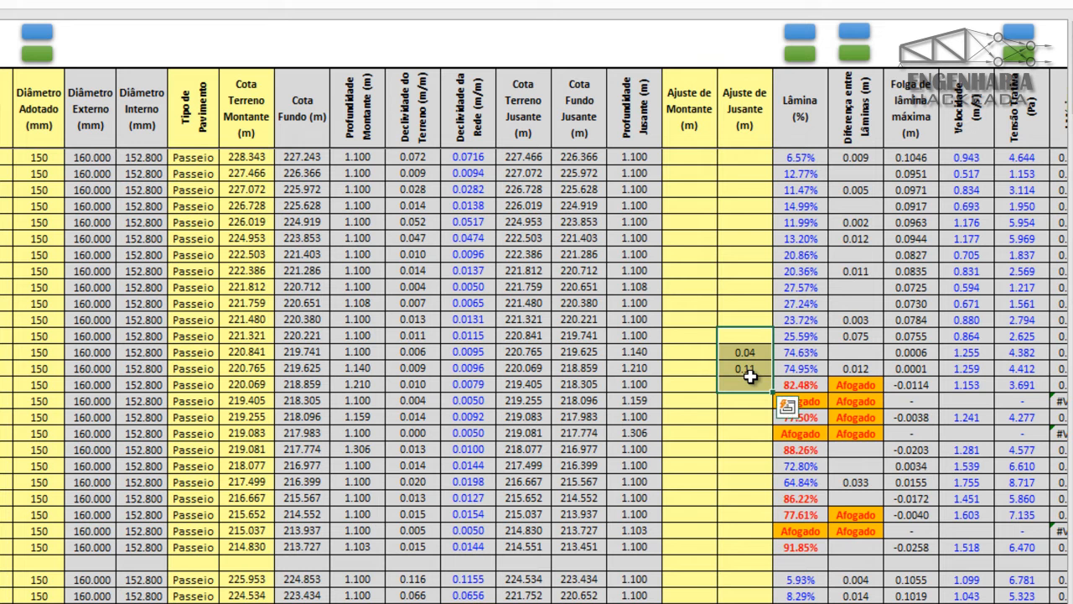
key(Delete)
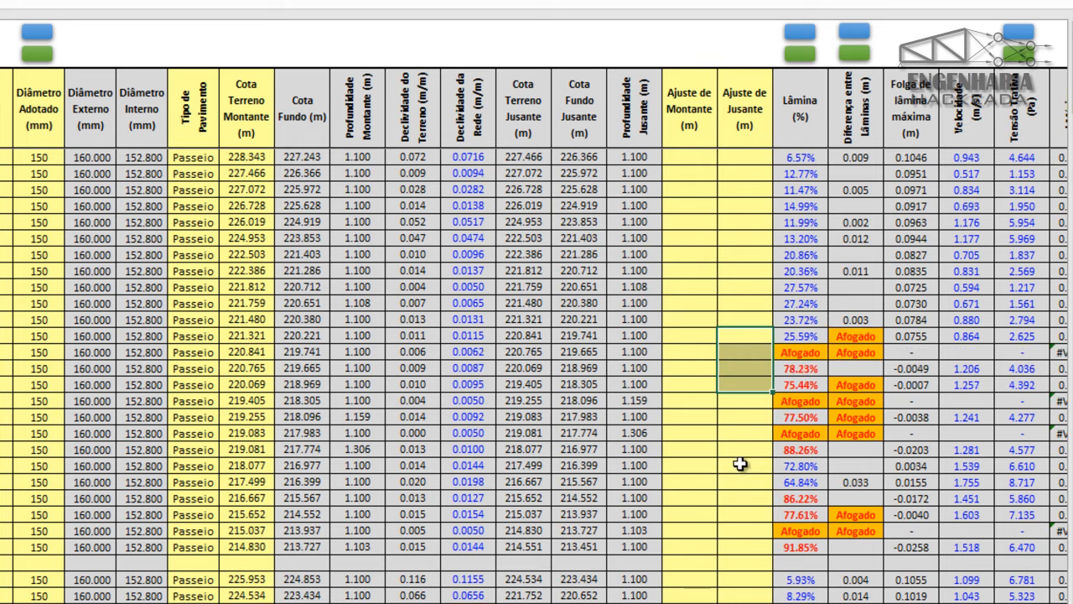
- Run the automatic multi-reach Lâmina adjustment from the reach with upstream ground level 220.841 to the end of the collector, acknowledging its messages
click(743, 352)
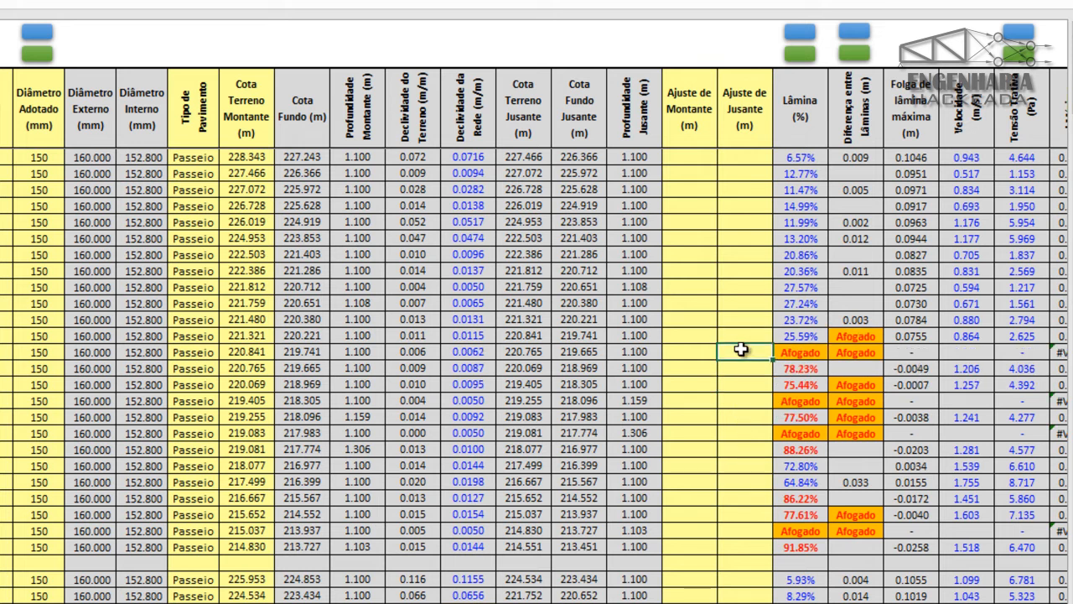
click(803, 56)
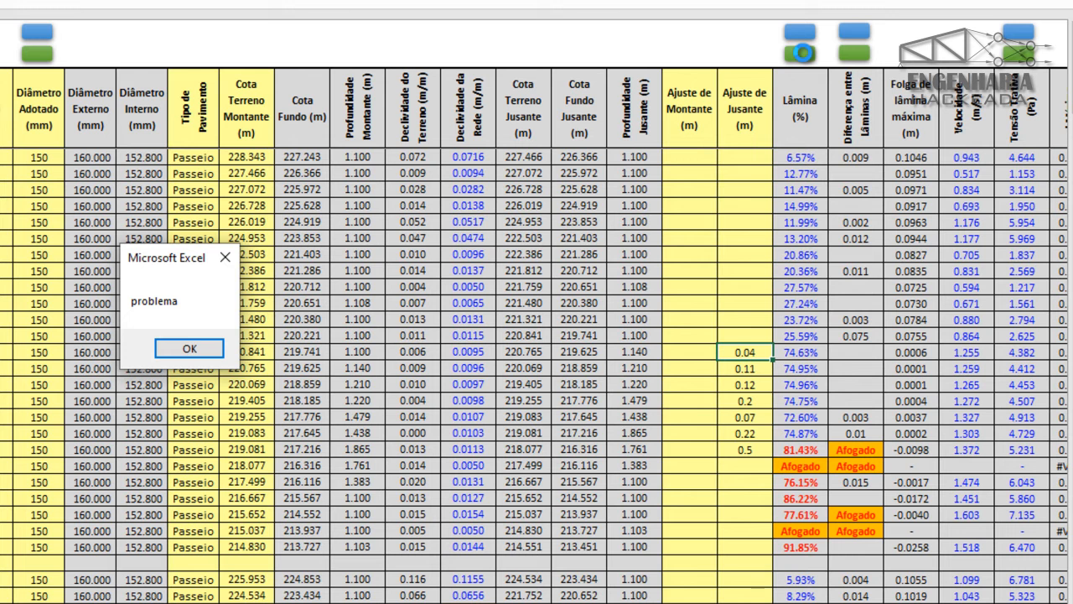
key(Return)
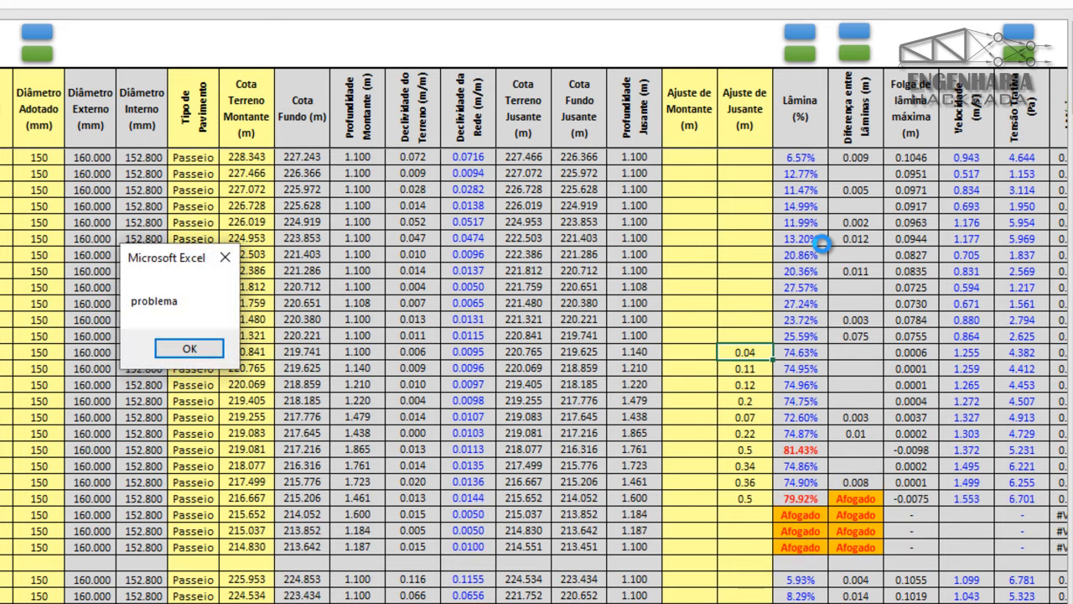
key(Return)
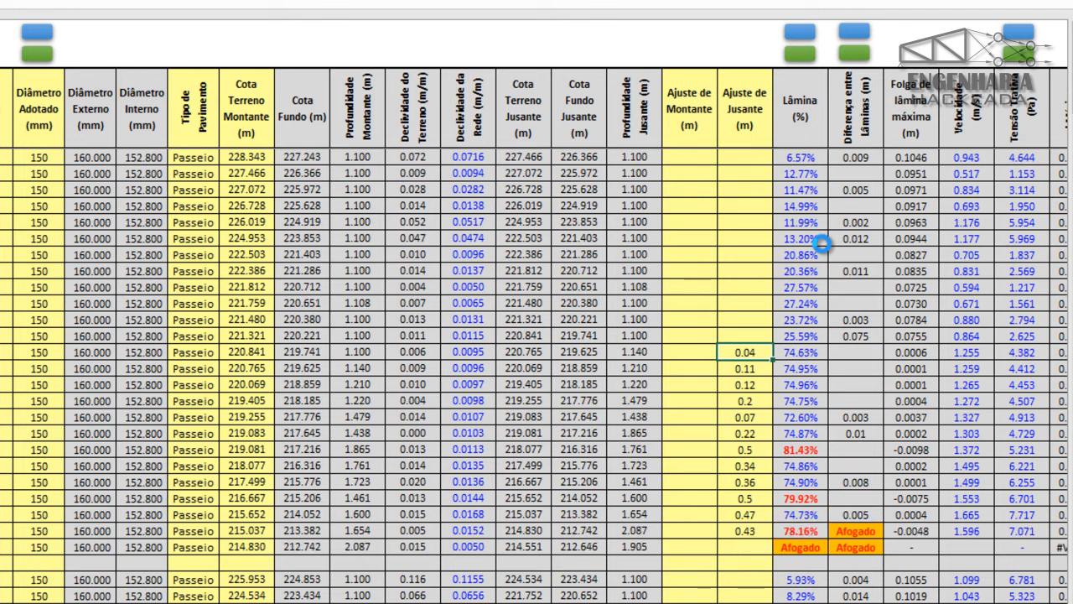
key(Return)
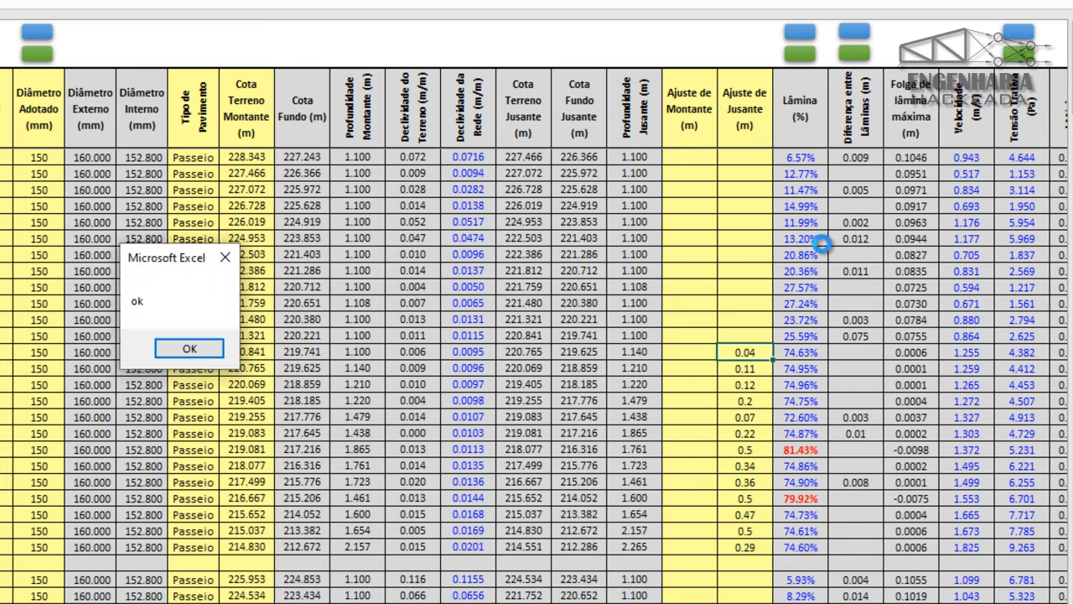
key(Return)
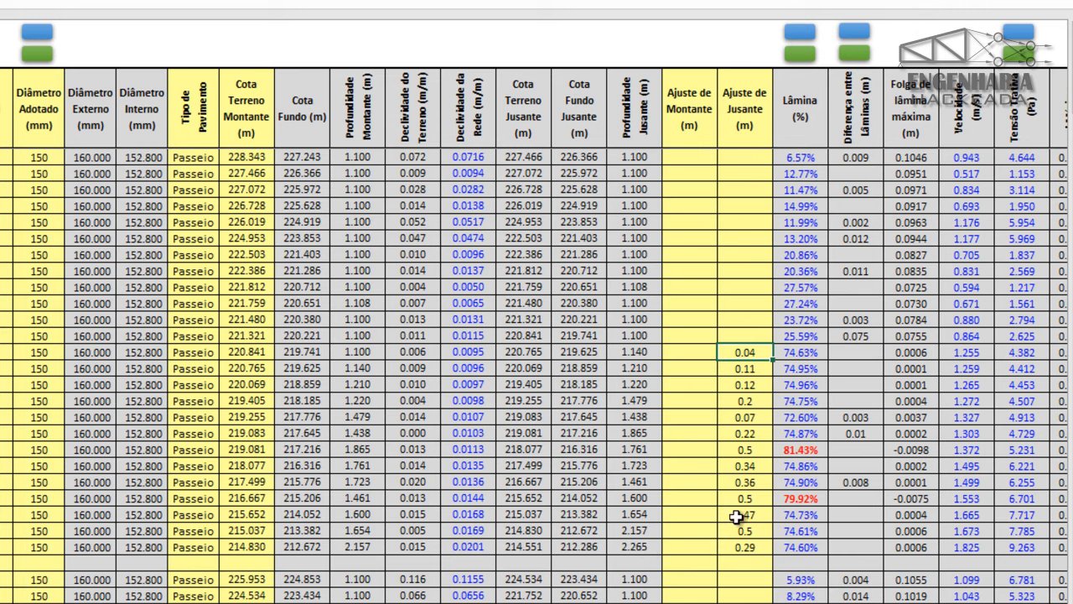
- Set the downstream adjustment of the reach with upstream ground level 219.081 to 0.7 m
click(734, 453)
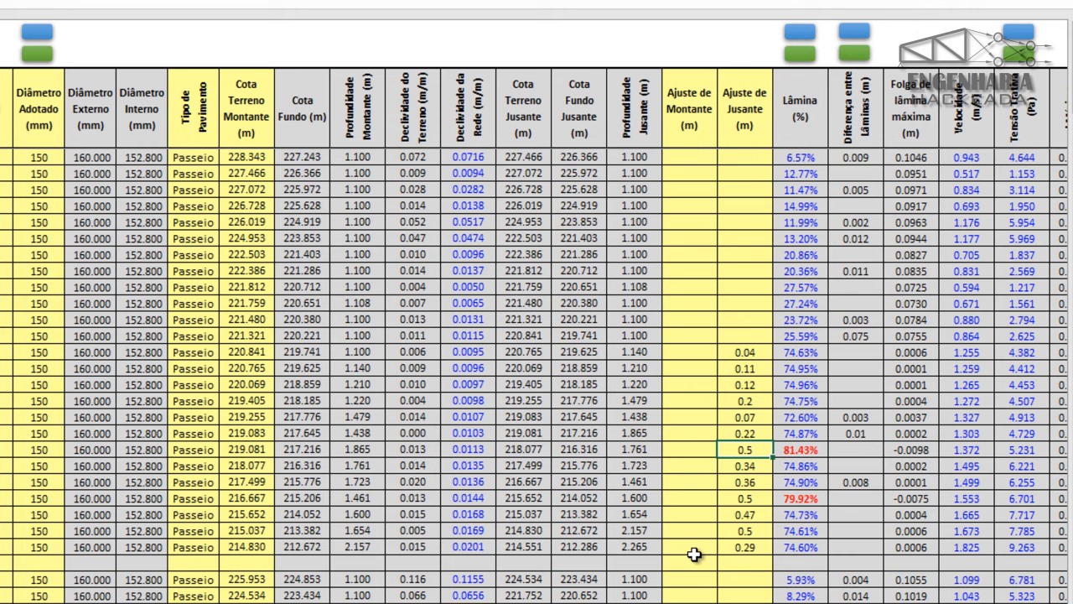
key(BackSpace)
key(BackSpace)
key(BackSpace)
text(0.7)
key(Return)
- Set the downstream adjustment of the reach with upstream ground level 216.667 to 0.7 m, and raise it to 1 m
key(Down)
key(Down)
text(0.7)
key(Return)
key(Up)
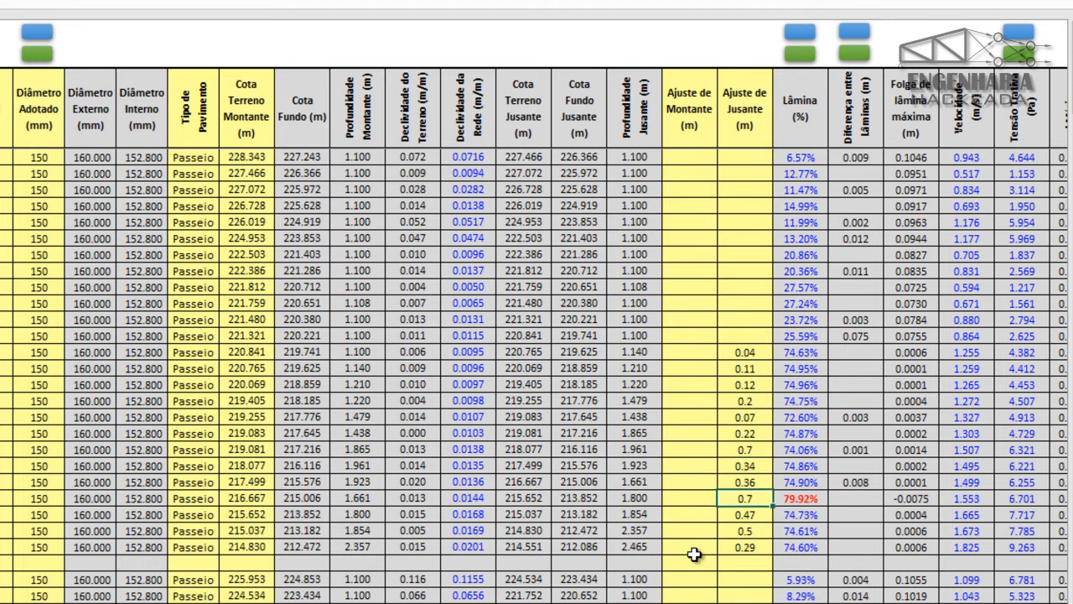
text(1)
key(Return)
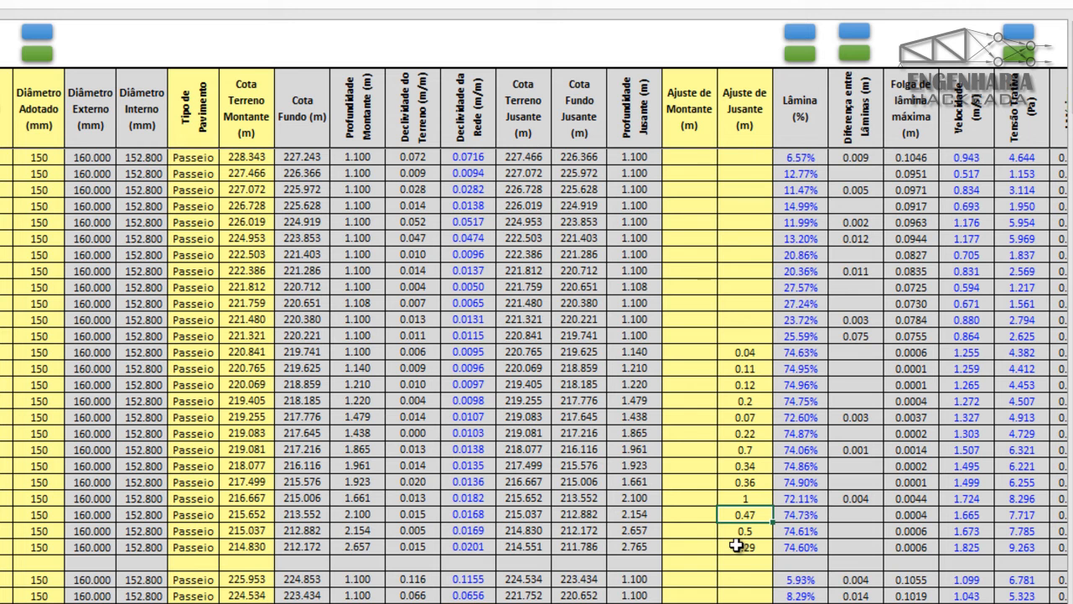
- Clear the downstream adjustments of all reaches with upstream ground levels from 220.841 down to 214.830
drag(746, 354, 746, 550)
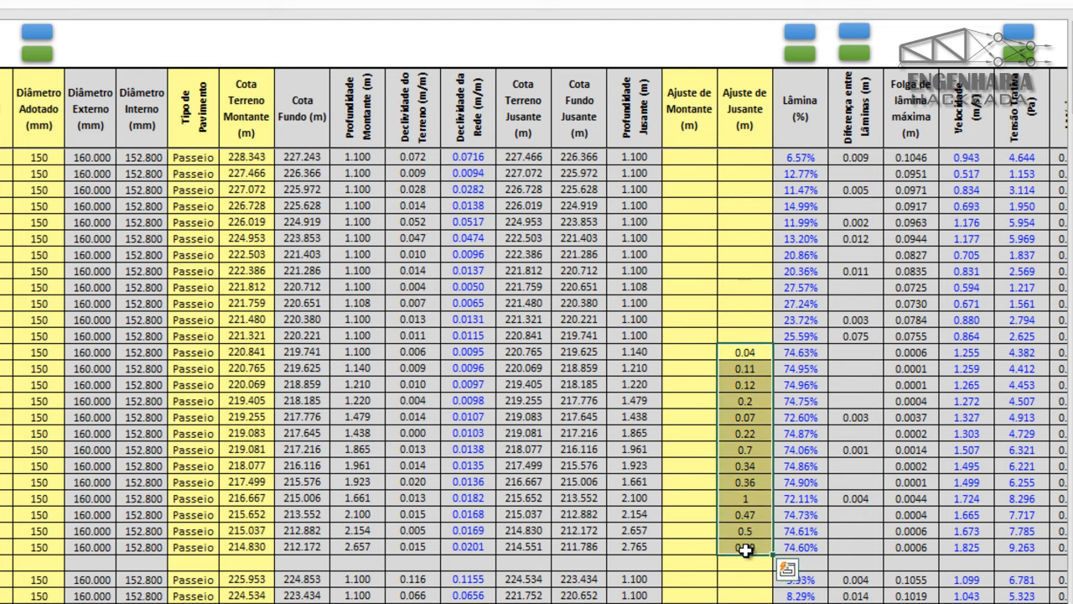
key(Delete)
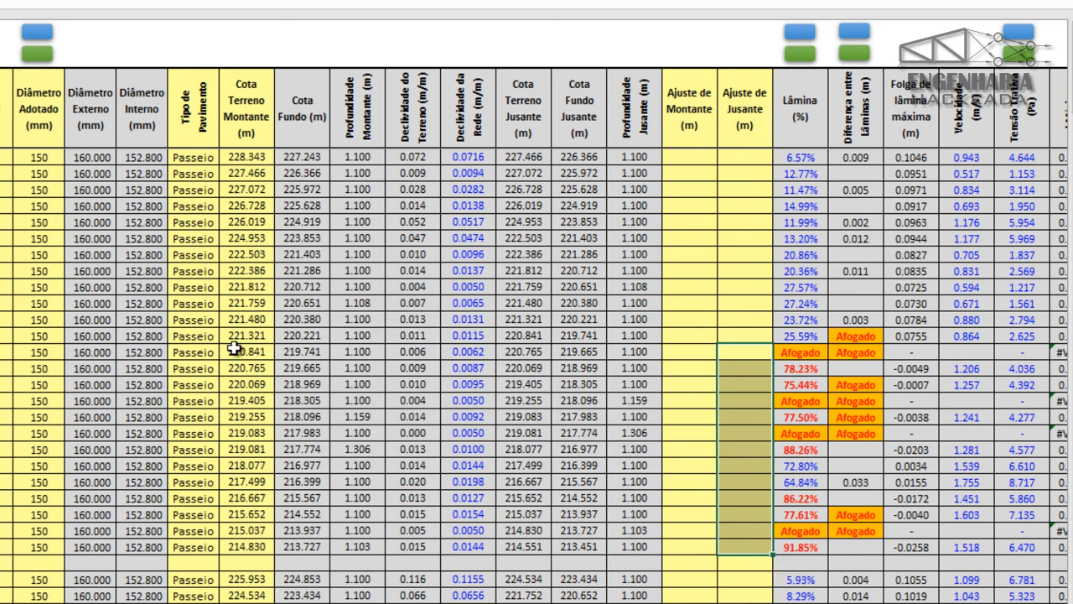
click(68, 306)
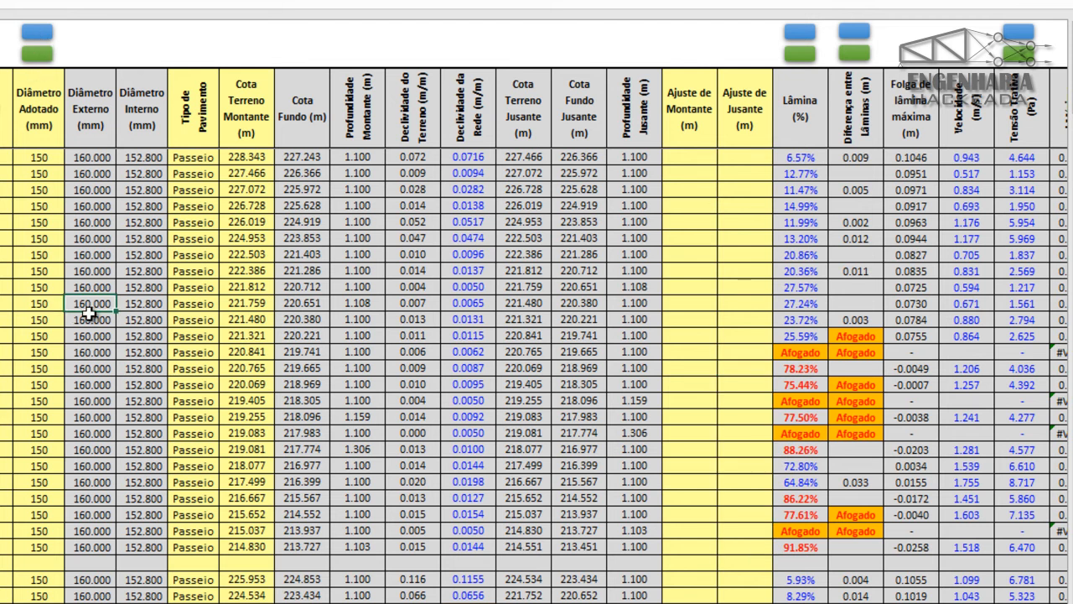
- Try the automatic single-reach diameter sizing on the reach with upstream ground level 220.069, and restore its adopted diameter to 150 mm
click(39, 304)
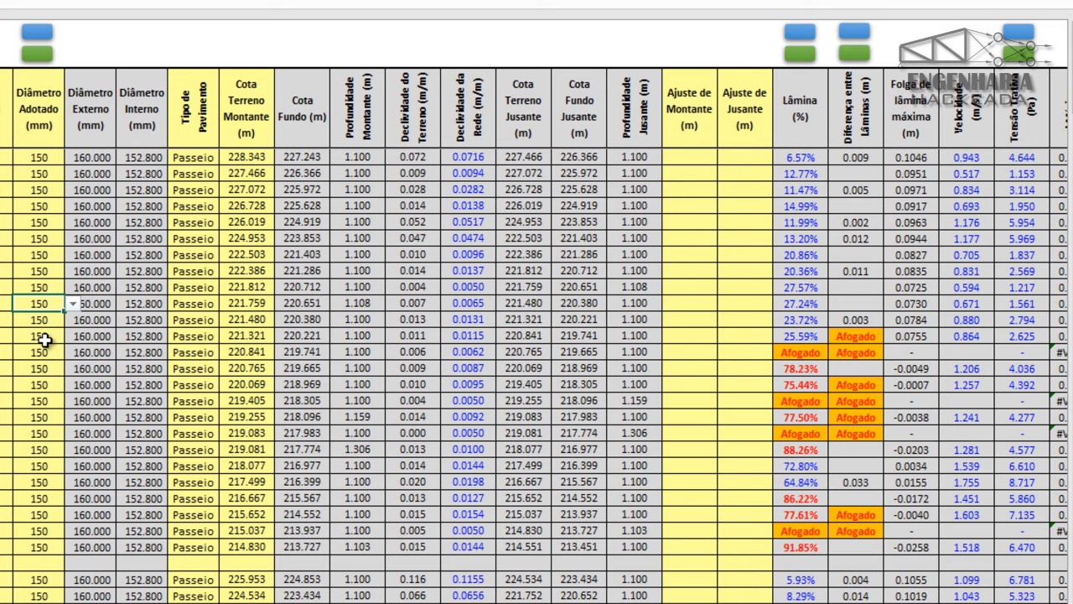
click(42, 354)
click(27, 381)
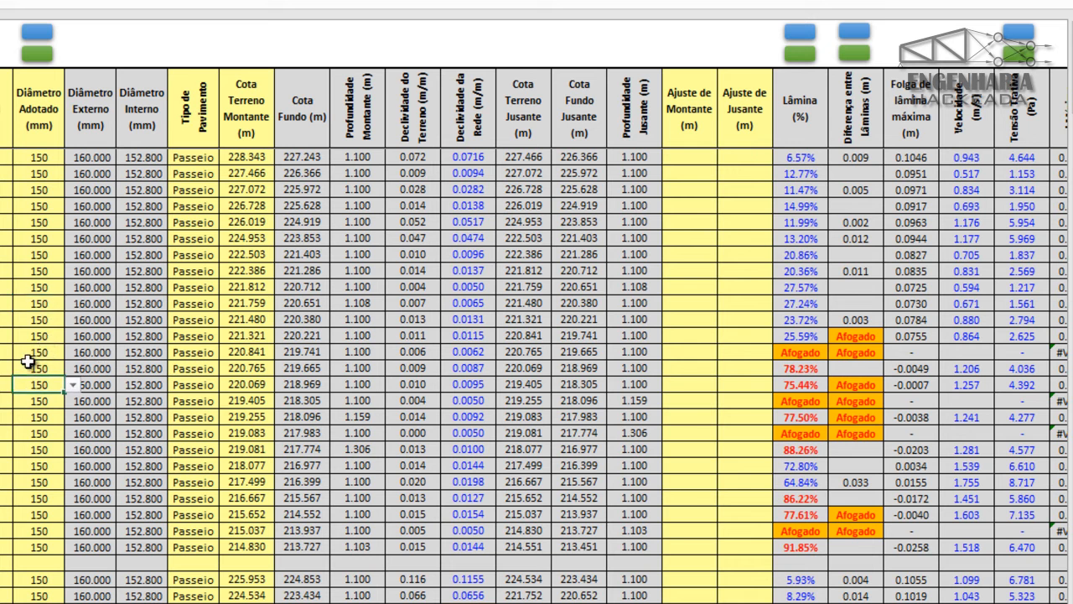
click(40, 37)
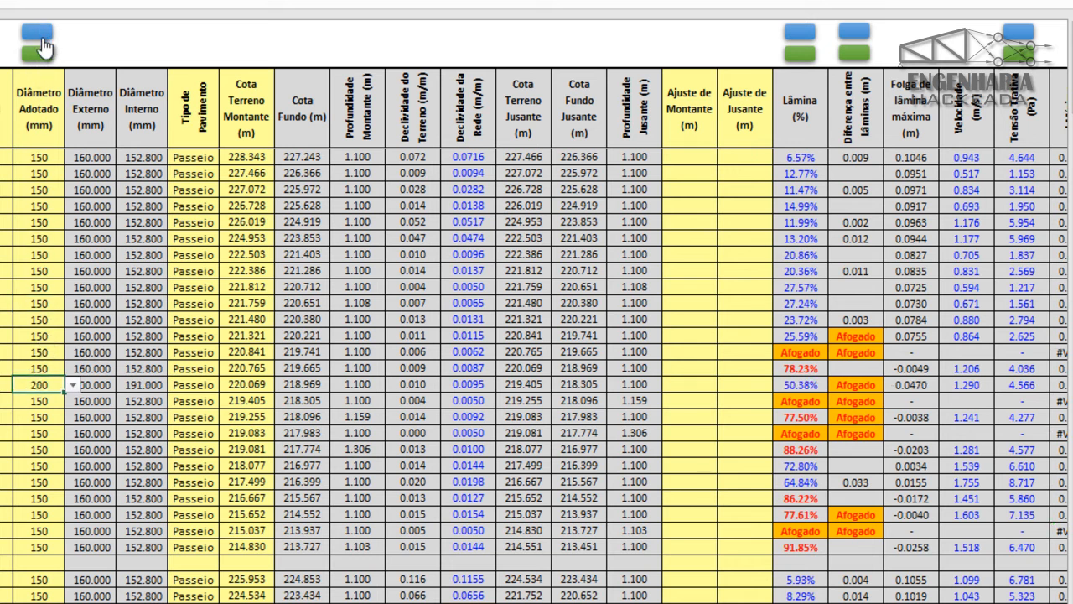
click(74, 384)
click(51, 408)
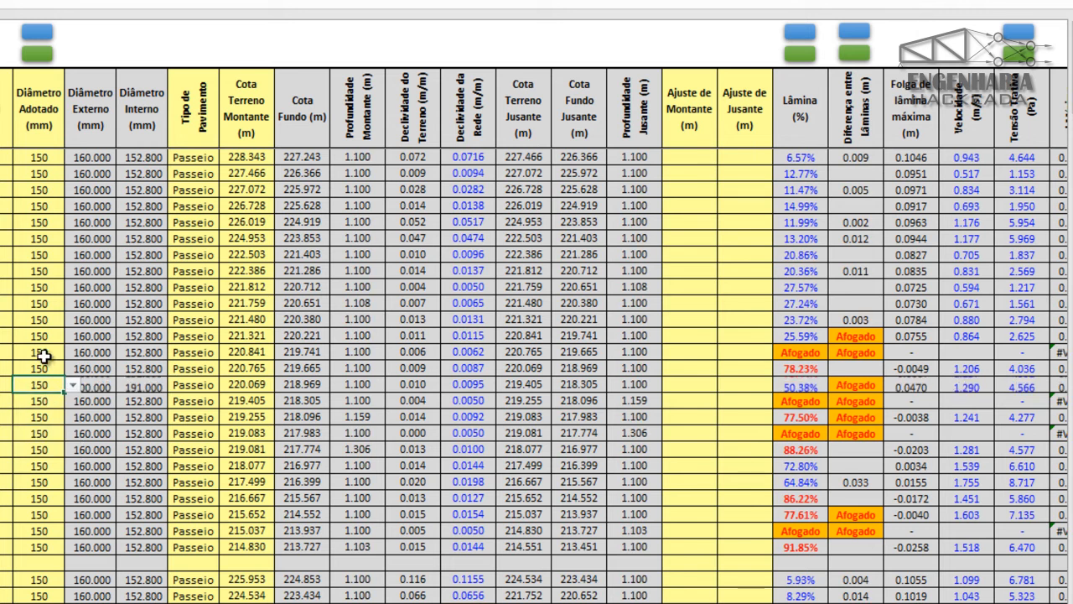
- Run the automatic multi-reach sizing of the adopted diameters across the whole network, acknowledging its message
click(37, 57)
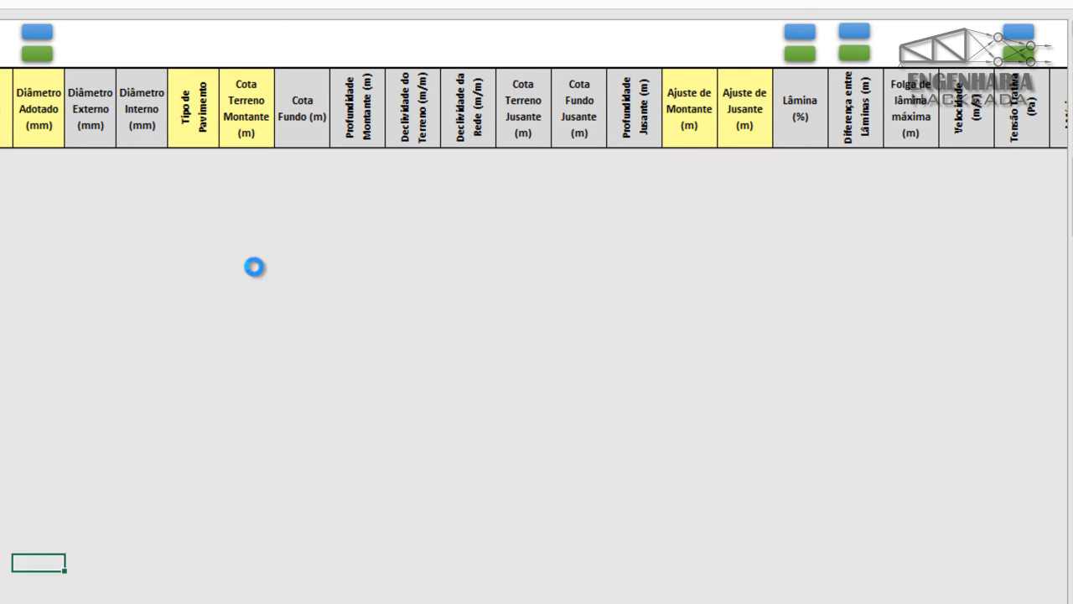
key(Return)
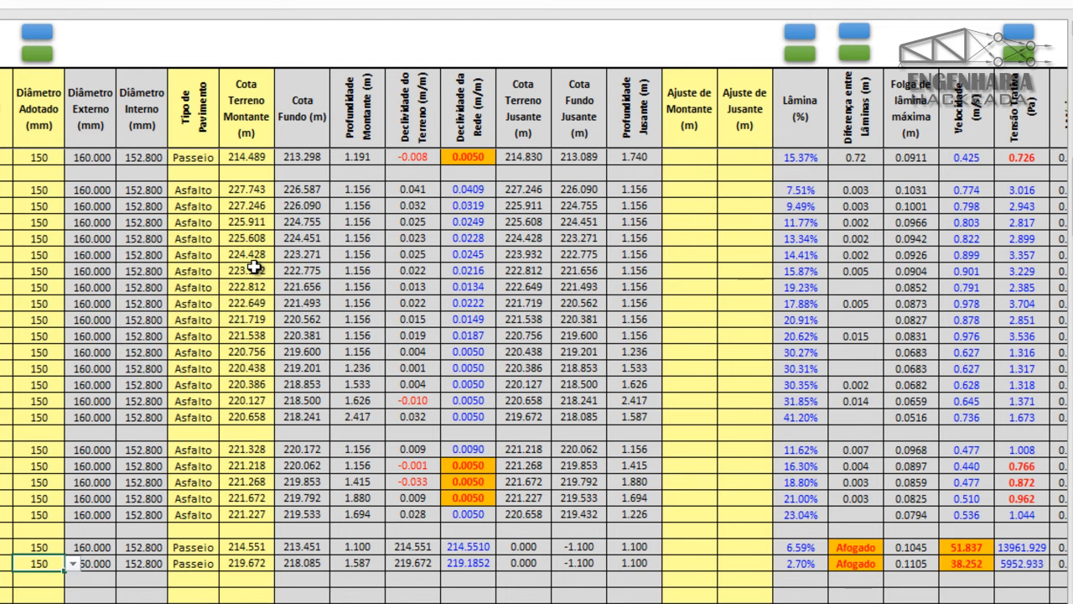
scroll(267, 338, up, 3)
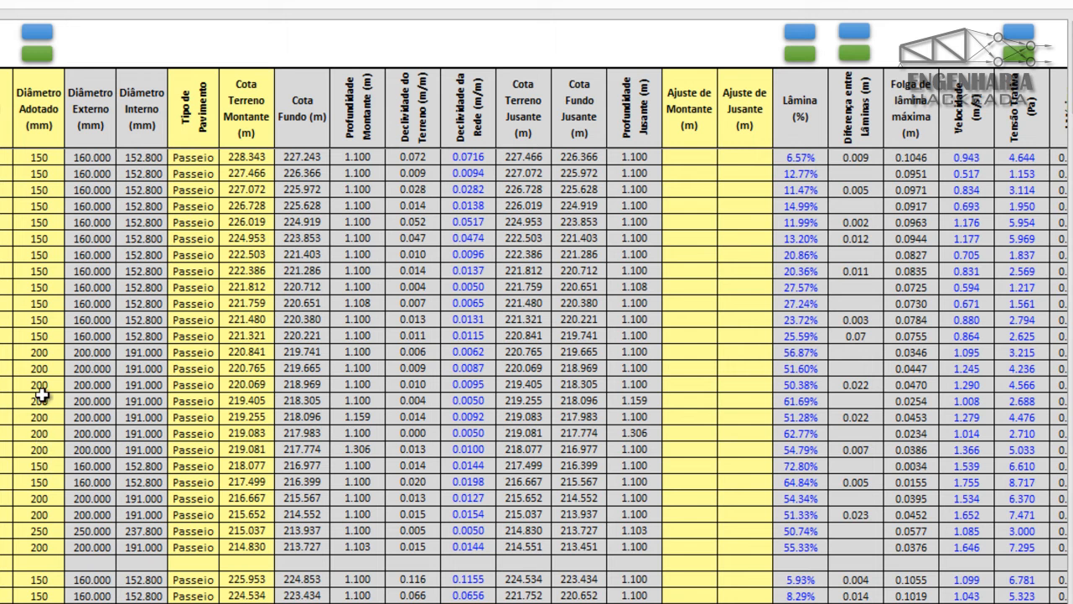
- Set the adopted diameter of the reaches with upstream ground levels 218.077 and 217.499 to 200 mm, copying it from the reach above
drag(38, 468, 39, 482)
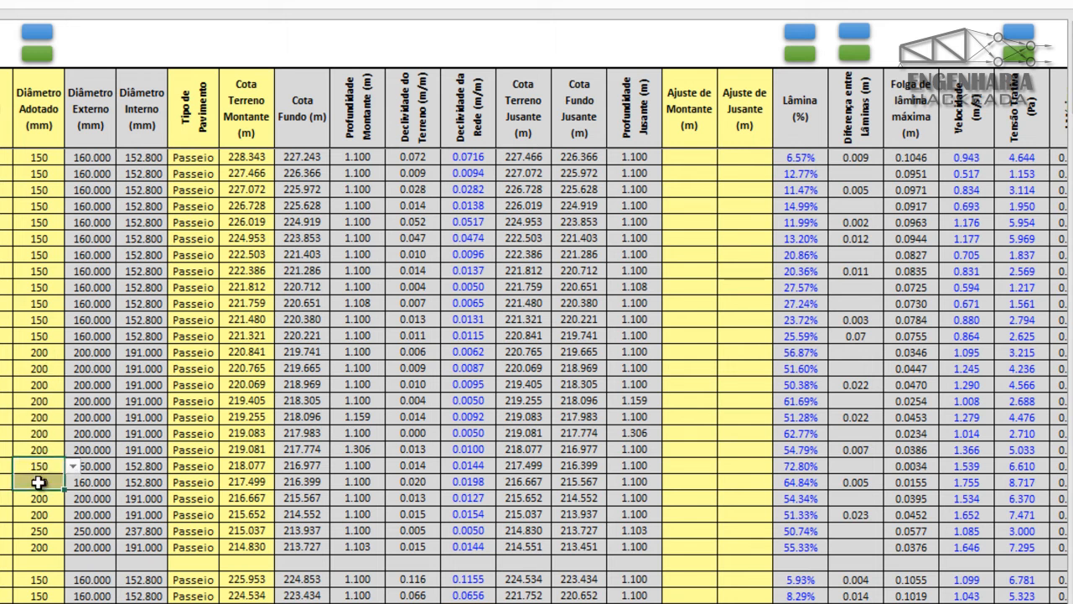
key(shift+space)
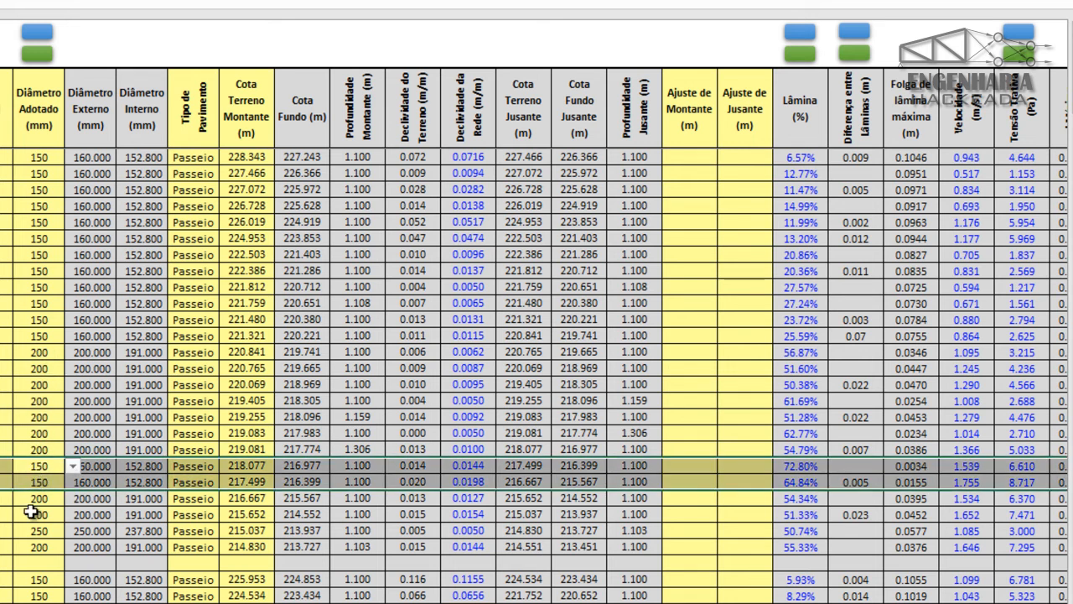
click(35, 498)
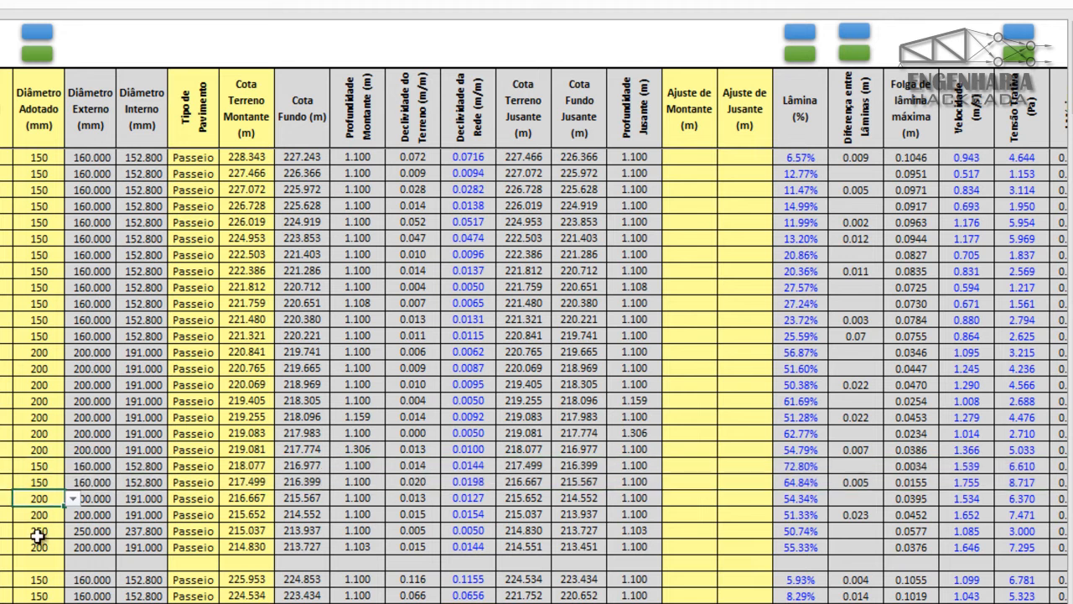
click(39, 531)
key(shift+space)
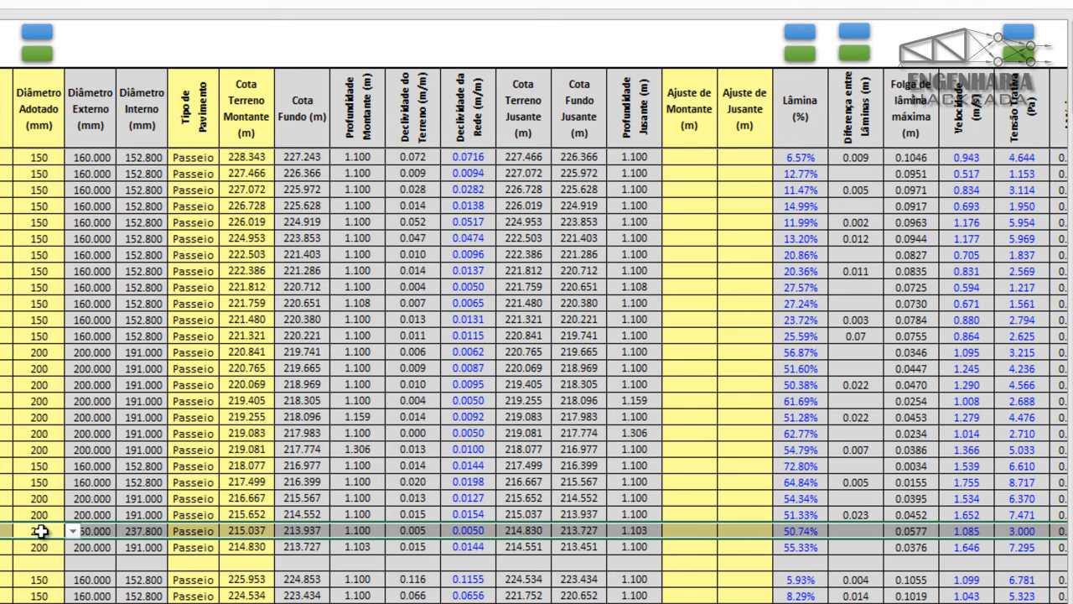
click(40, 450)
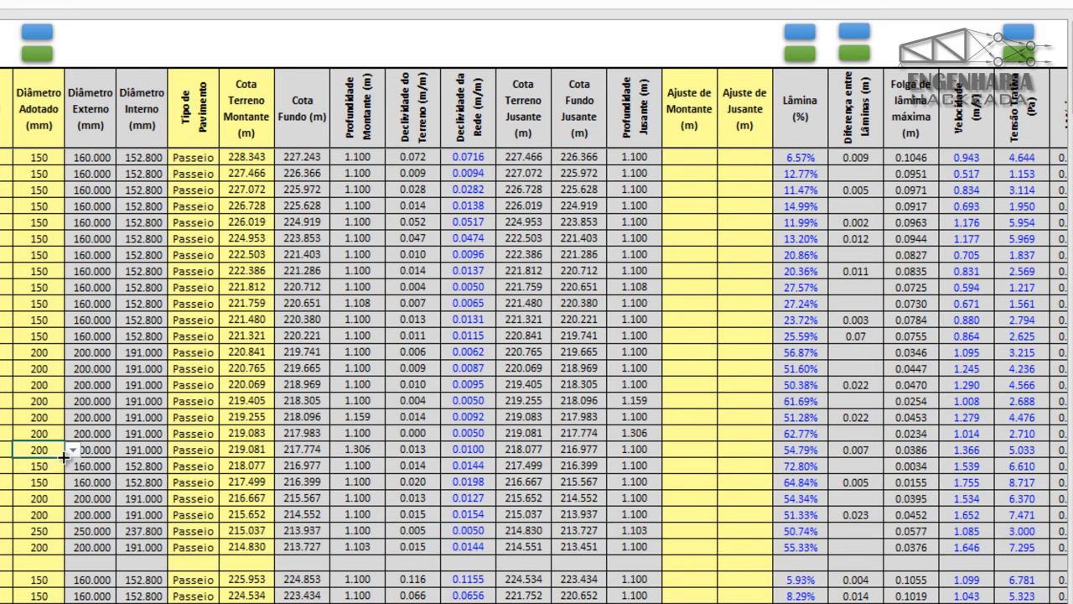
drag(62, 458, 58, 493)
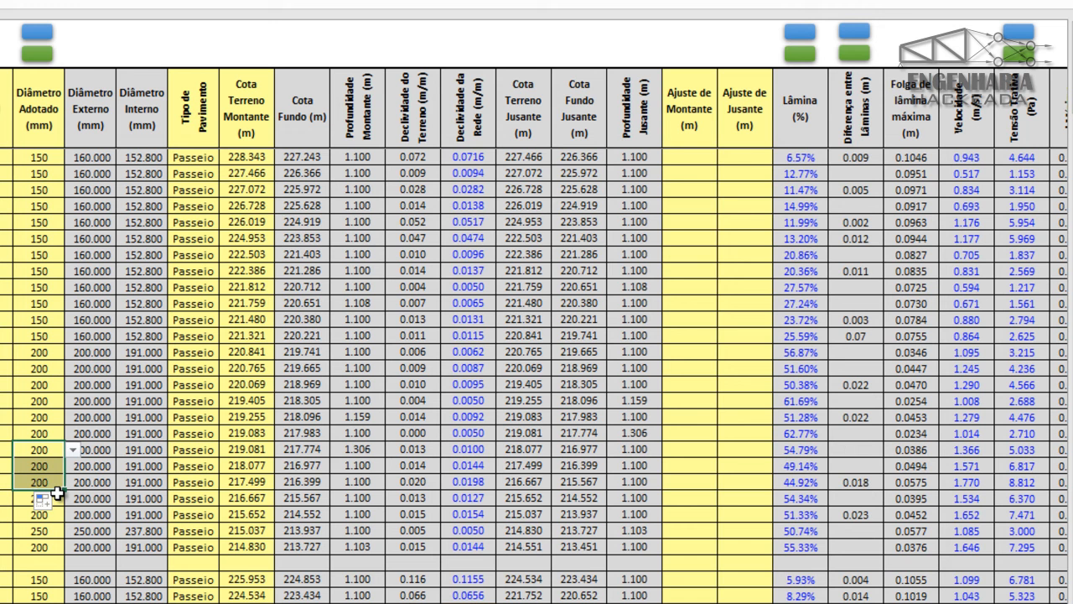
- Set the adopted diameter of the reach with upstream ground level 215.037 to 200 mm and its downstream adjustment to 0.01 m
click(46, 531)
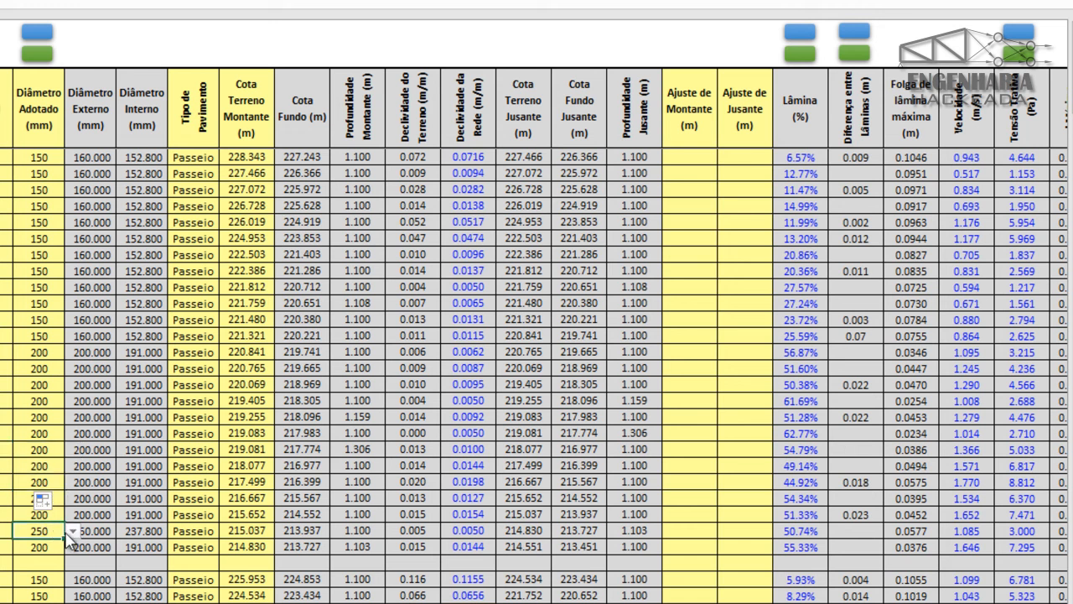
click(74, 531)
click(60, 565)
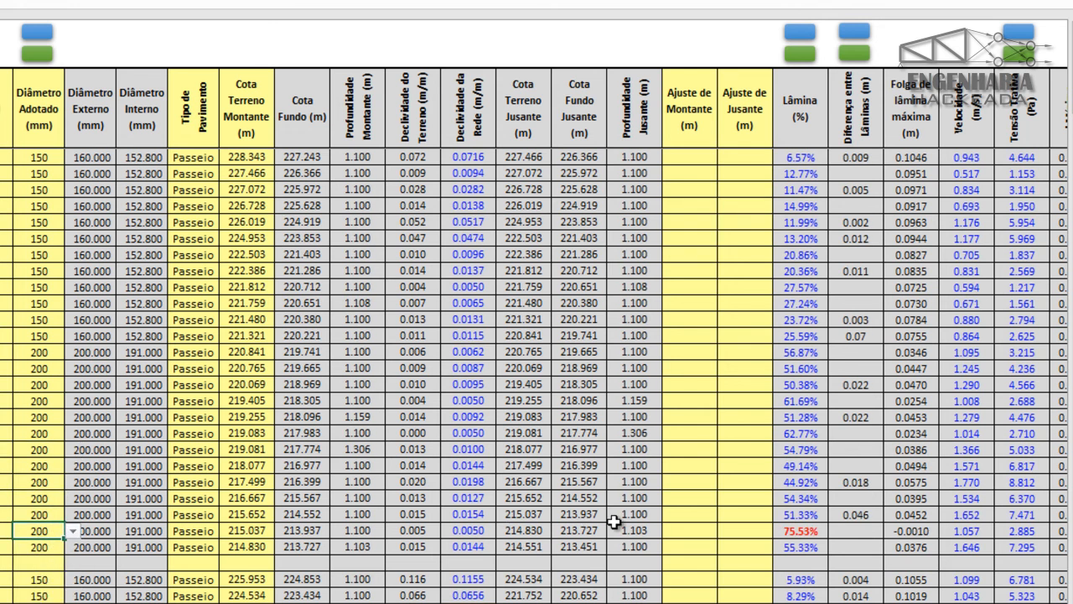
click(734, 533)
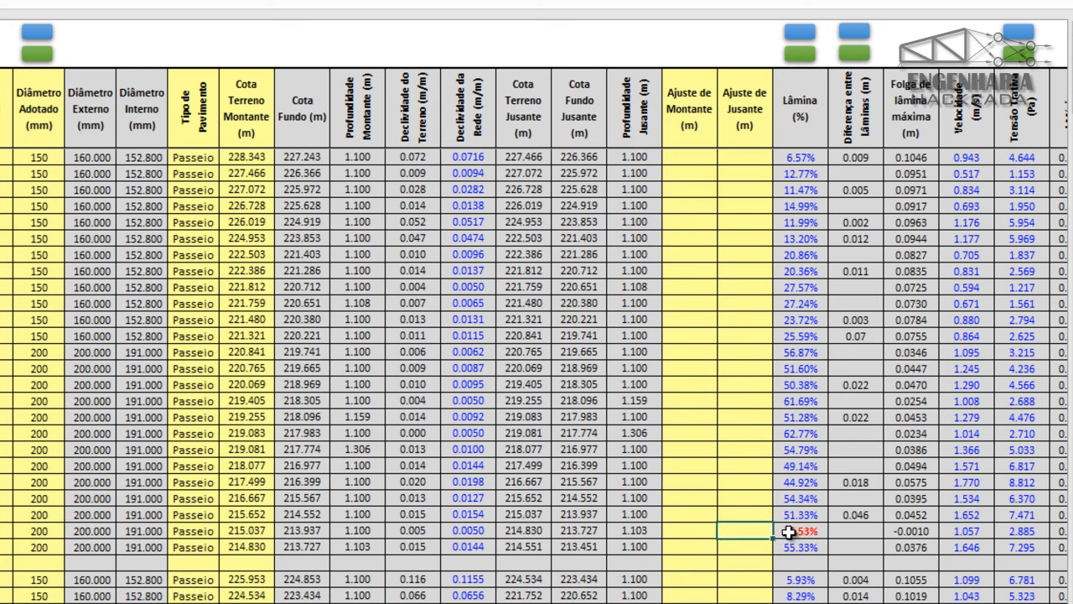
text(0.01)
key(Return)
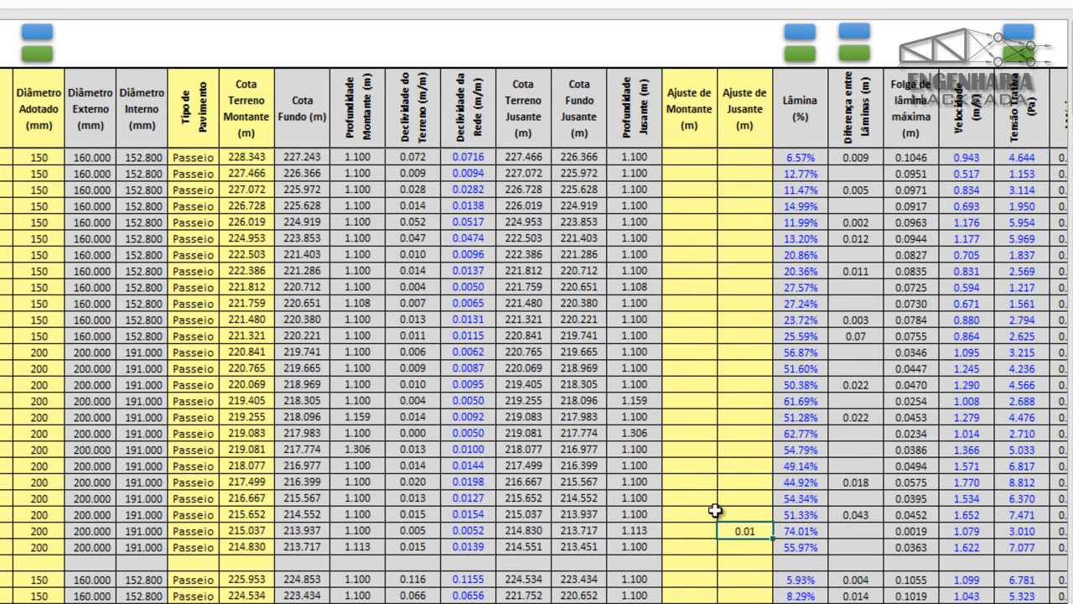
- Try a downstream adjustment of 0.02 m on the reach with upstream ground level 221.752, and clear it again
scroll(714, 509, down, 2)
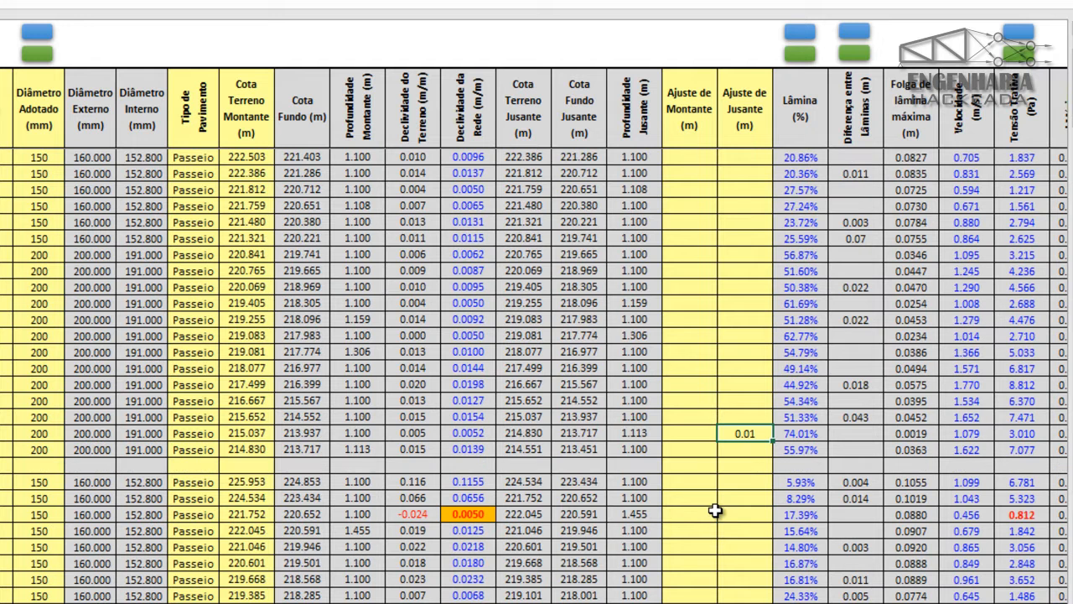
scroll(715, 510, down, 2)
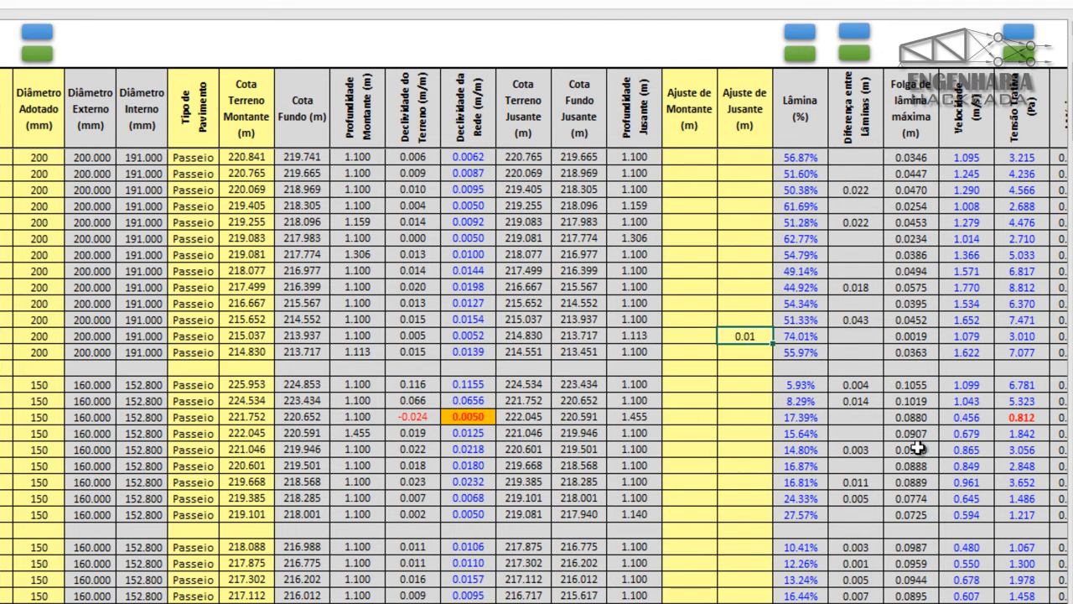
click(745, 412)
text(0.01)
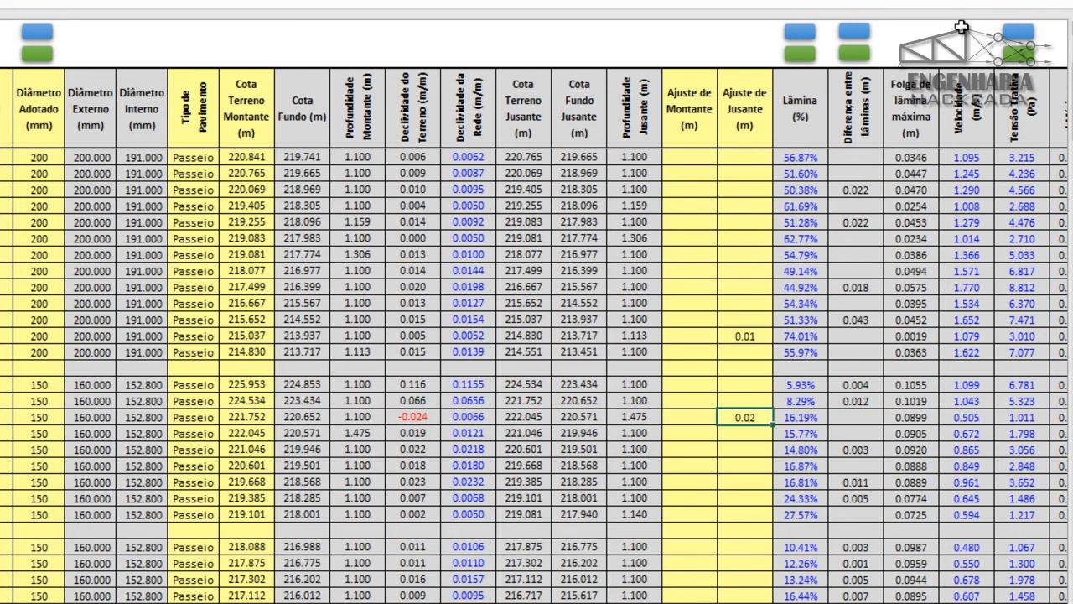
scroll(743, 459, down, 3)
click(741, 463)
scroll(741, 463, up, 3)
click(734, 423)
key(Delete)
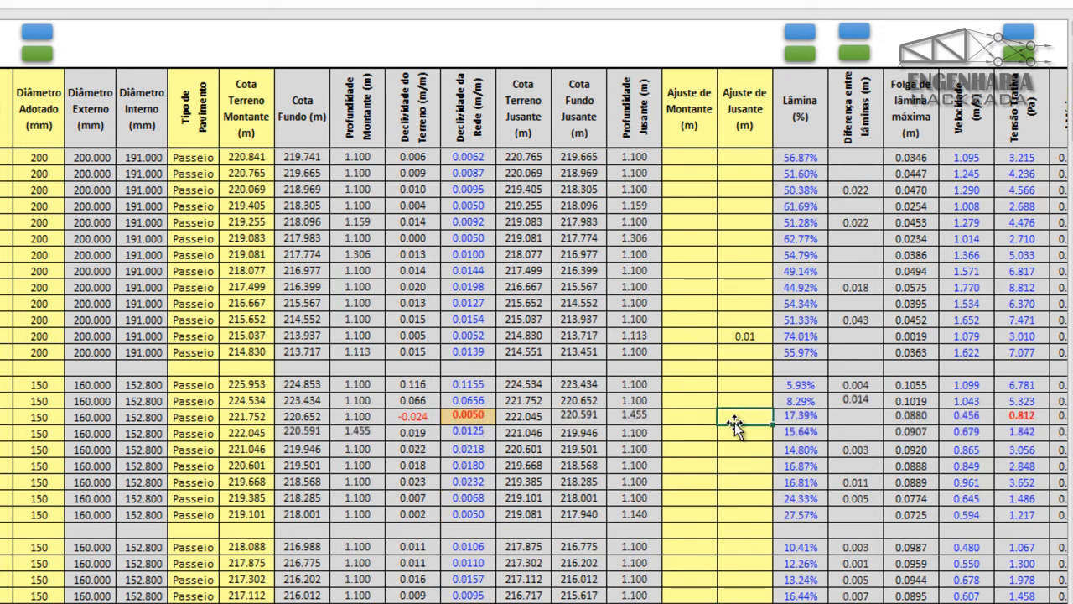
- Run the automatic multi-reach tractive stress adjustment for the network and acknowledge its message
click(1015, 56)
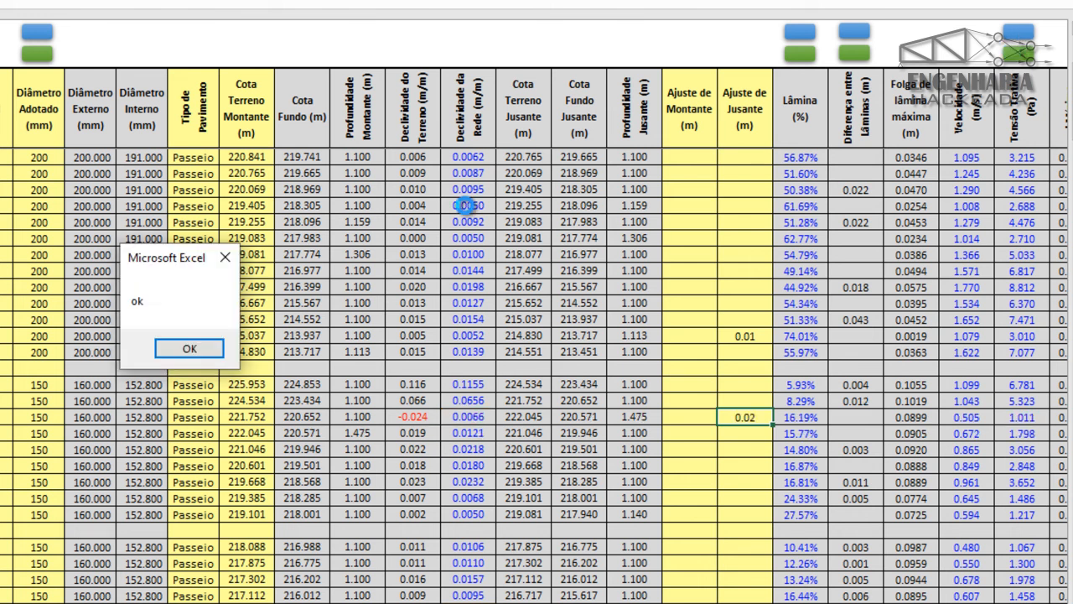
click(214, 348)
- Examine the downstream adjustments, lâmina and tractive stress values across all collectors, and the contributing reaches with their steps
scroll(817, 591, down, 6)
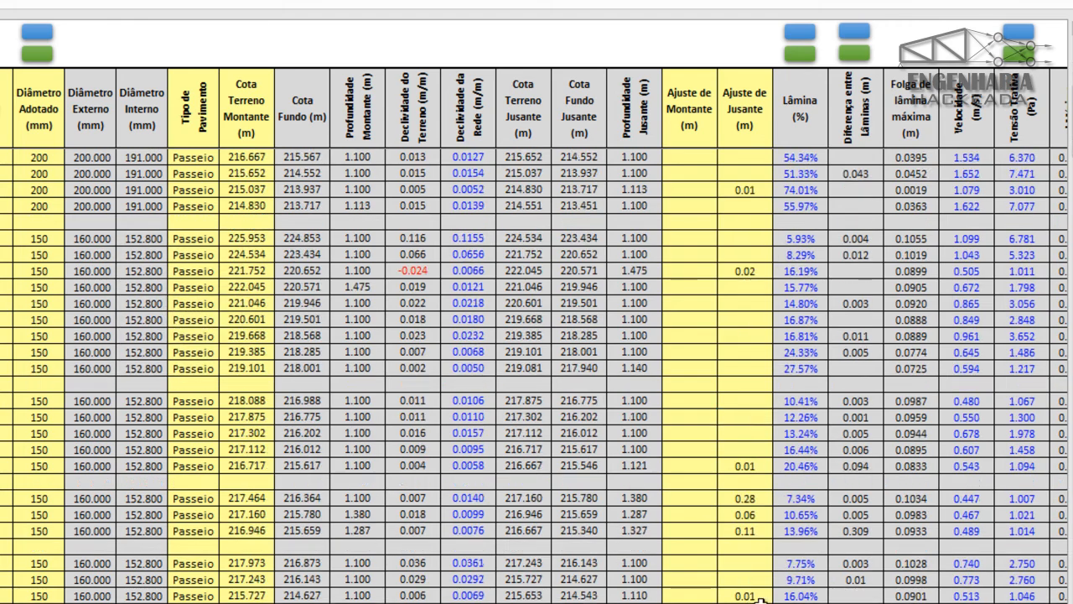
scroll(754, 601, down, 6)
scroll(755, 601, up, 7)
scroll(752, 597, down, 9)
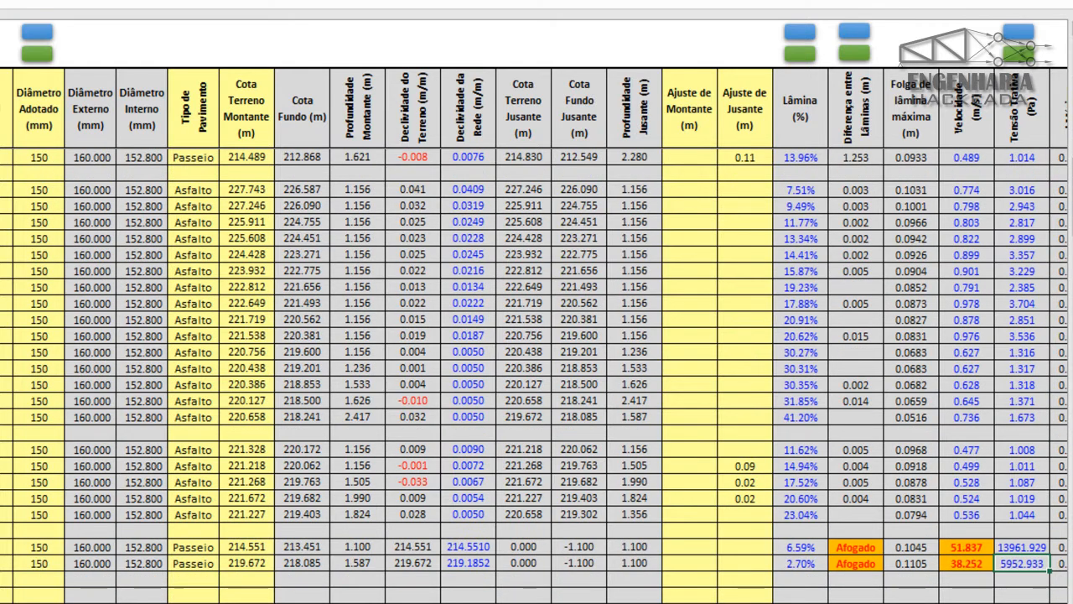
scroll(714, 536, up, 4)
scroll(713, 537, down, 3)
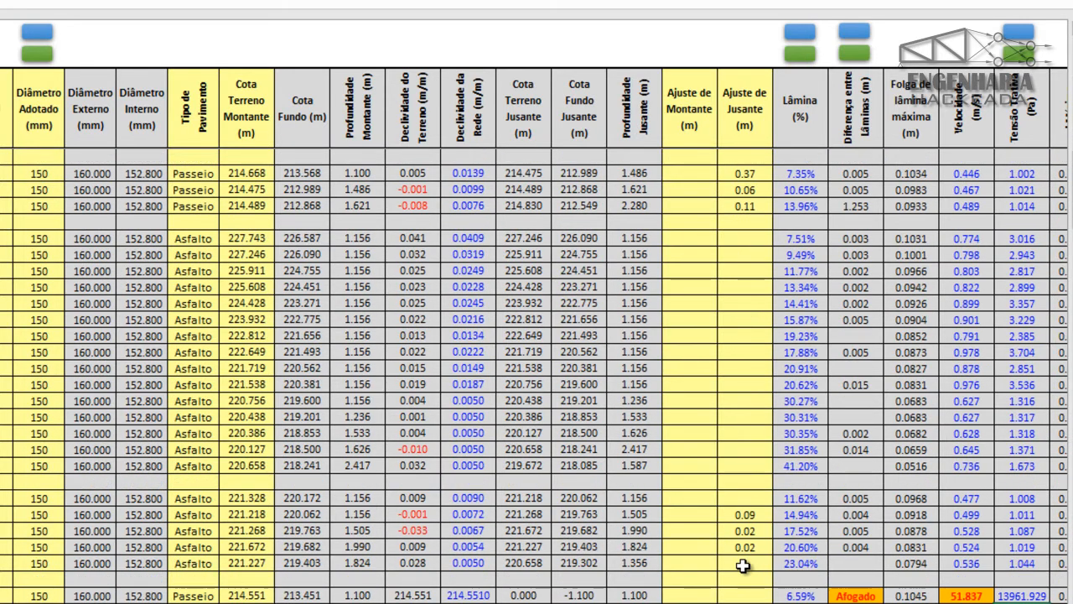
scroll(741, 566, up, 8)
scroll(741, 566, up, 9)
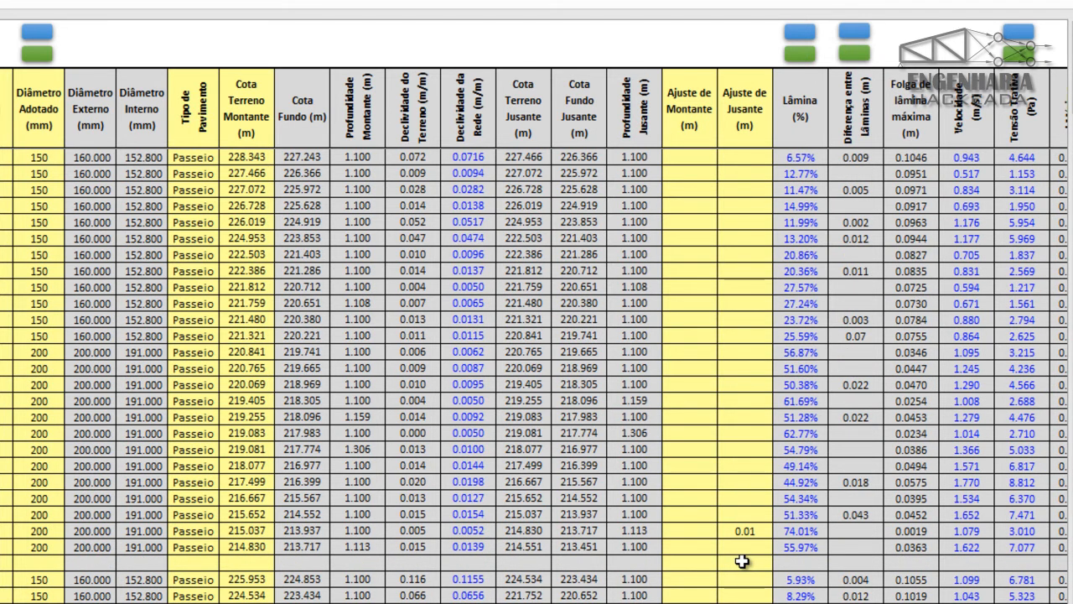
scroll(741, 562, down, 3)
scroll(742, 562, down, 2)
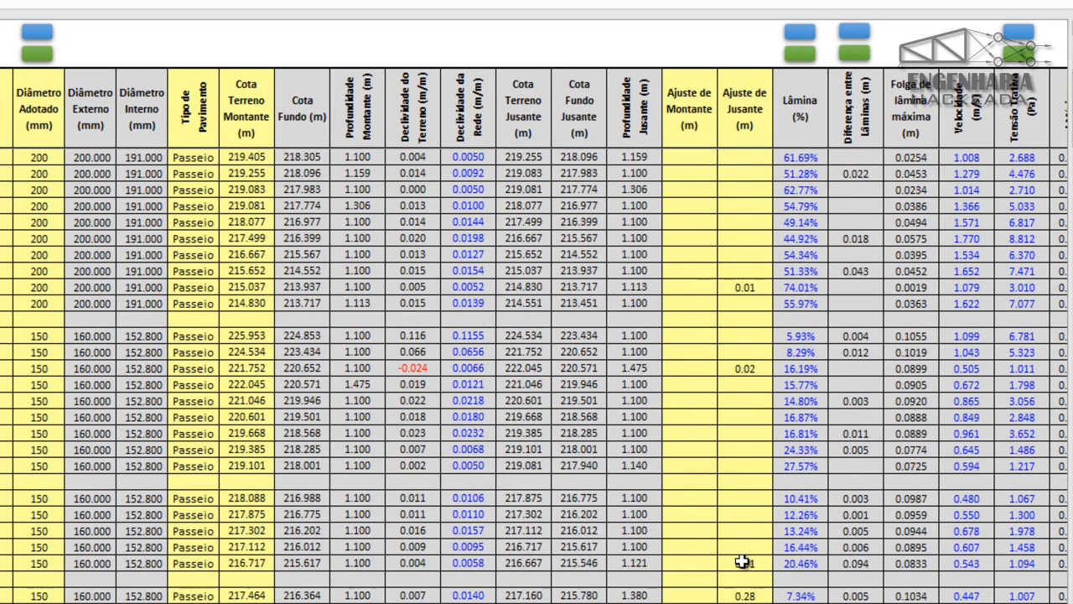
scroll(742, 561, up, 1)
scroll(742, 562, up, 2)
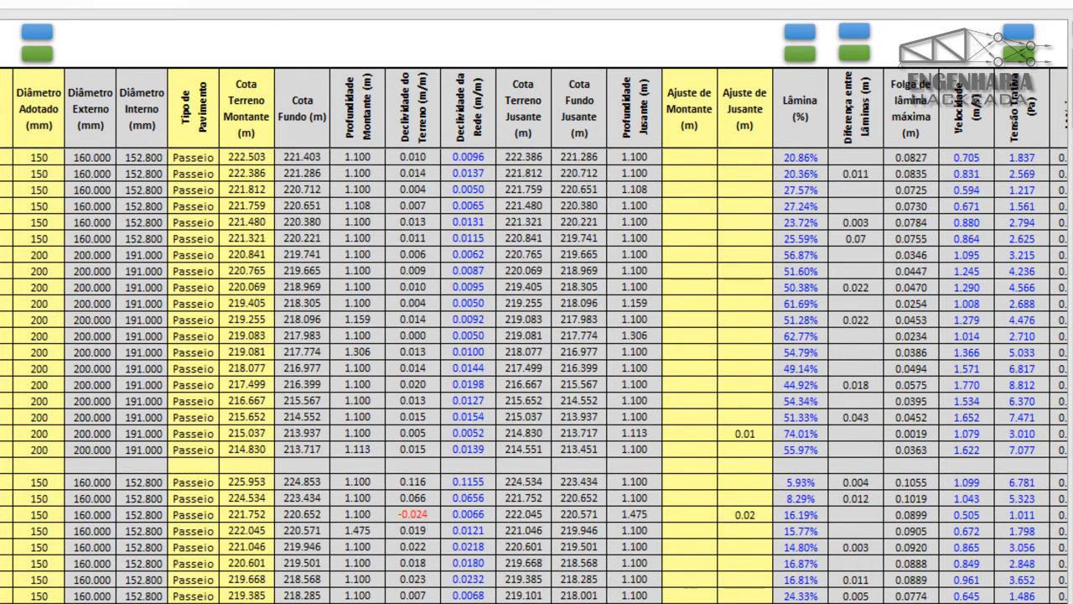
scroll(536, 335, left, 3)
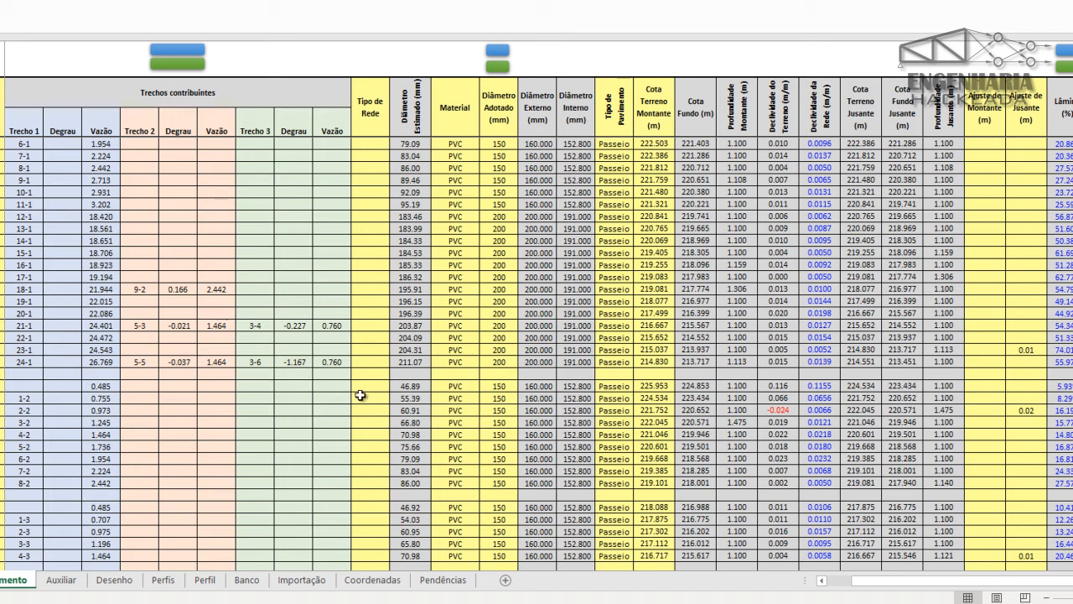
scroll(681, 401, down, 1)
scroll(681, 401, up, 3)
- View the profile charts of the reaches with upstream ground levels 221.480 and 221.321
mouse_move(923, 582)
mouse_down()
mouse_move(917, 589)
mouse_move(916, 577)
mouse_up()
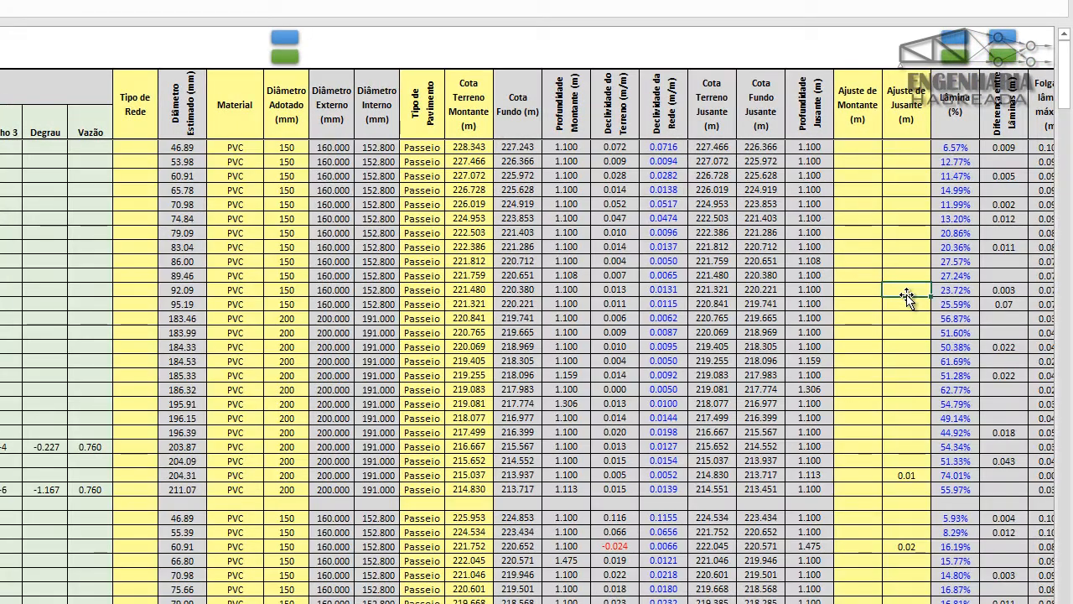
key(ctrl+Page_Down)
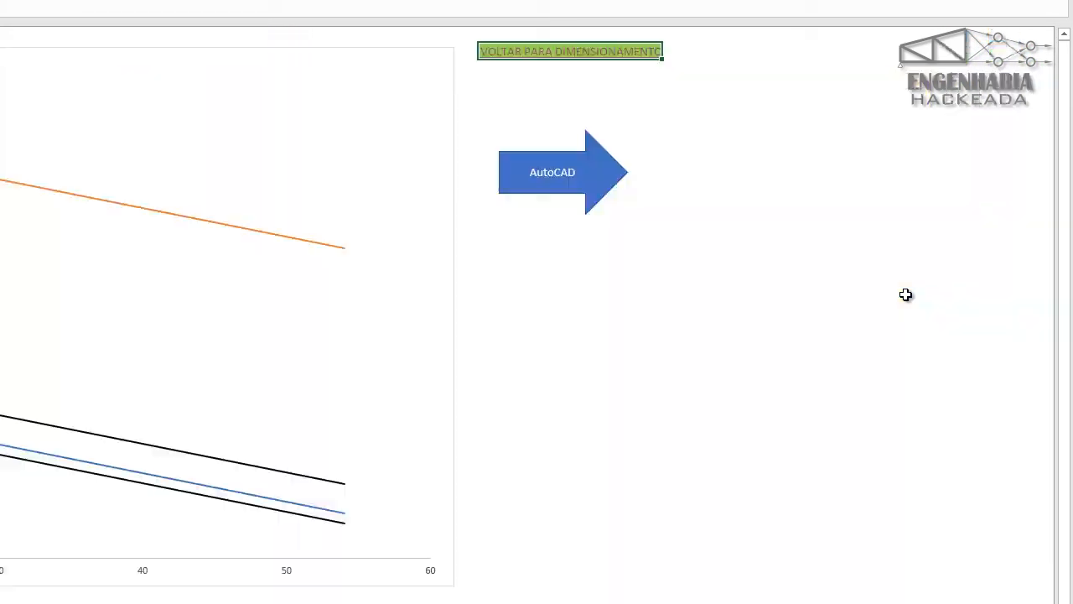
click(611, 57)
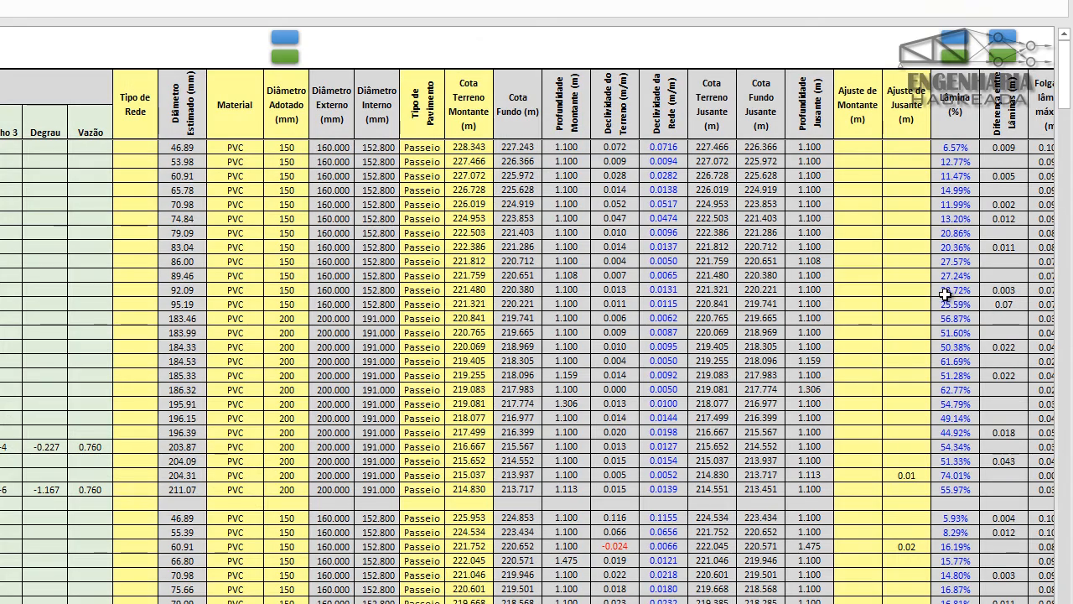
click(915, 307)
key(ctrl+Page_Down)
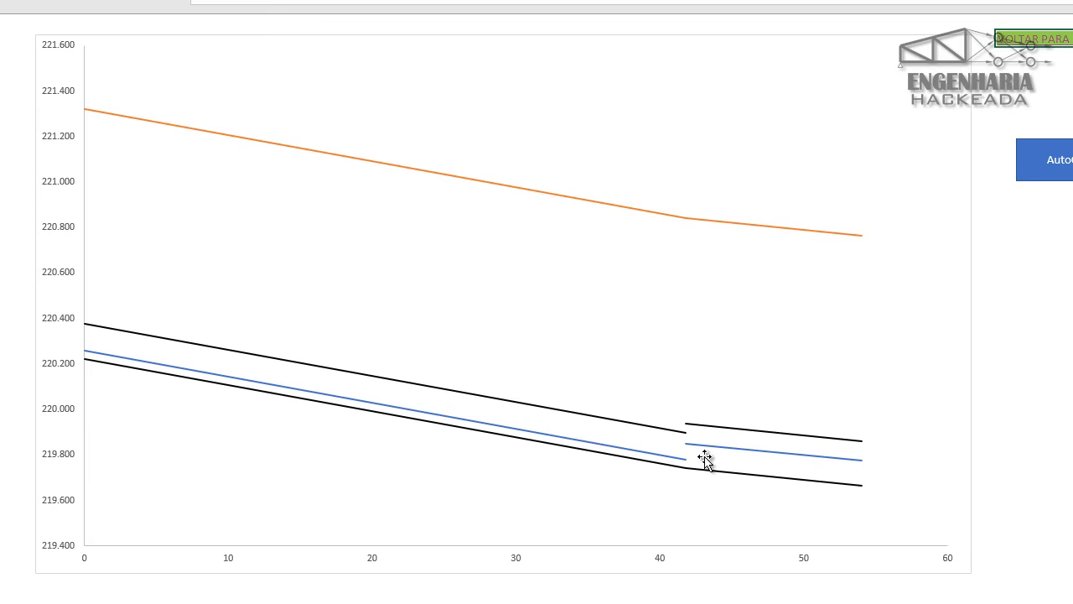
- Return to the sizing sheet and run the automatic multi-reach adjustment for the difference between lâminas
click(1062, 42)
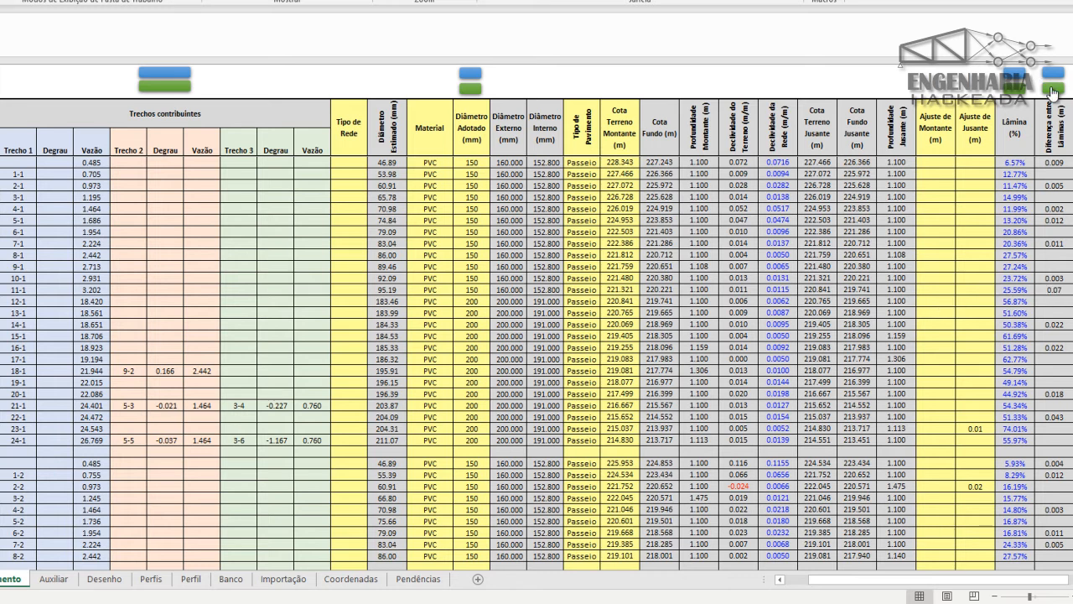
click(1053, 88)
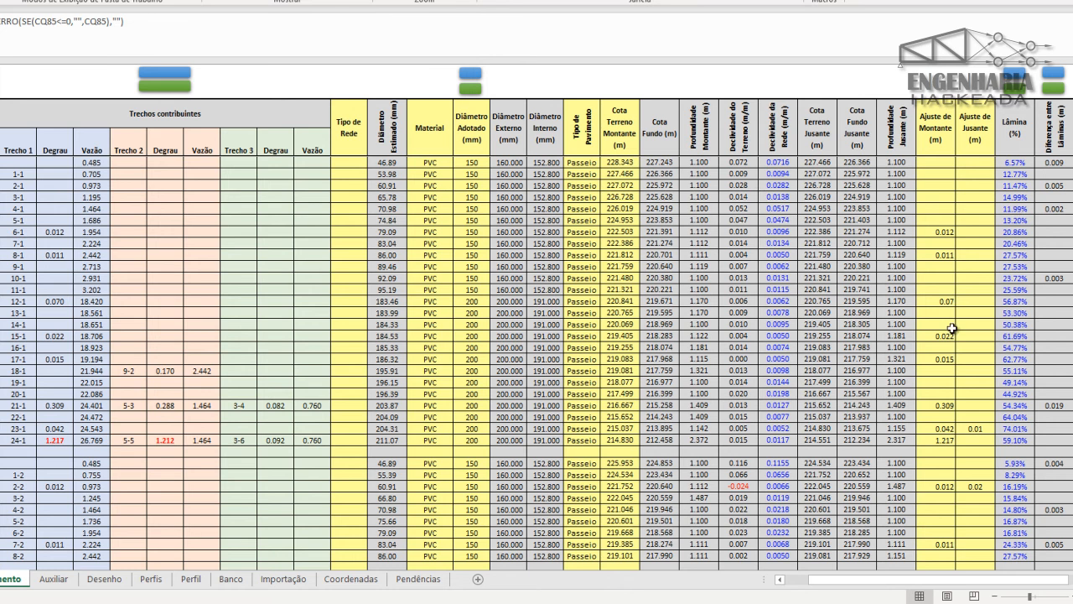
- Remove the step of contributing reach 9-2 with the single-reach adjustment
scroll(953, 314, down, 3)
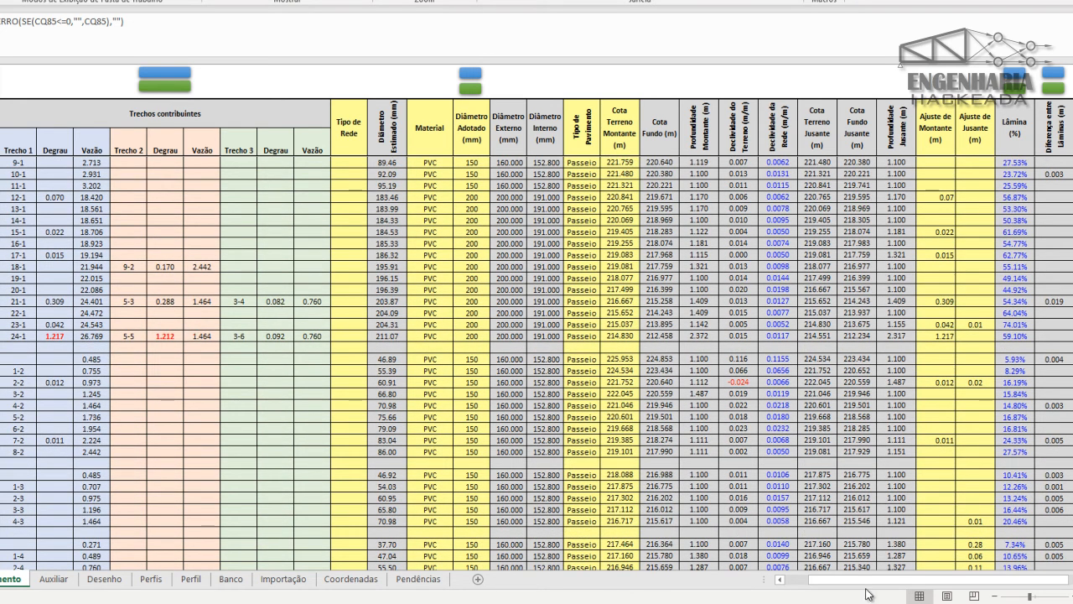
drag(870, 587, 868, 587)
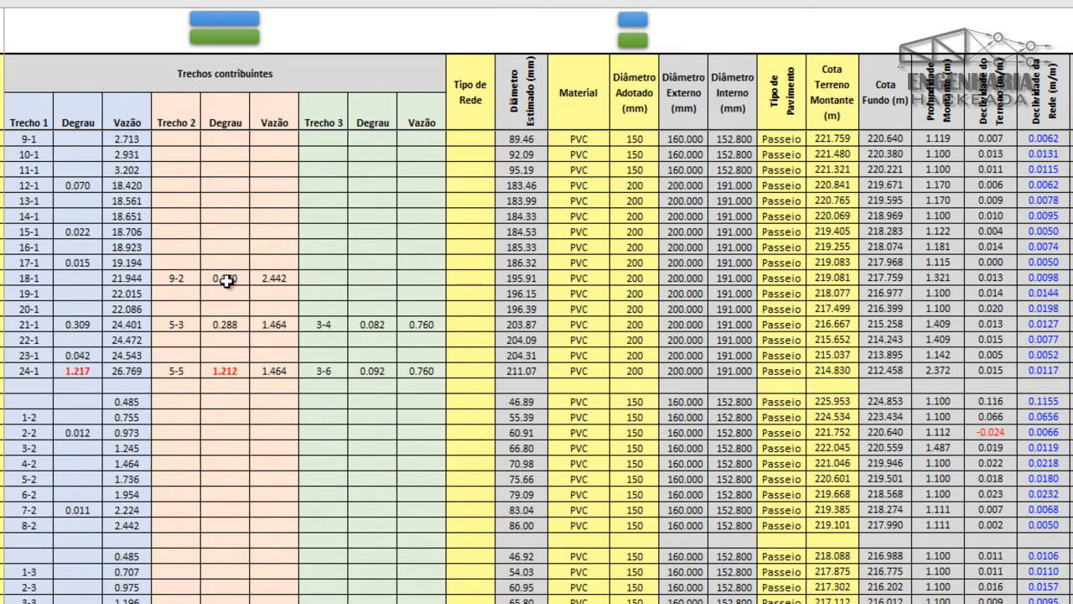
click(223, 279)
click(211, 28)
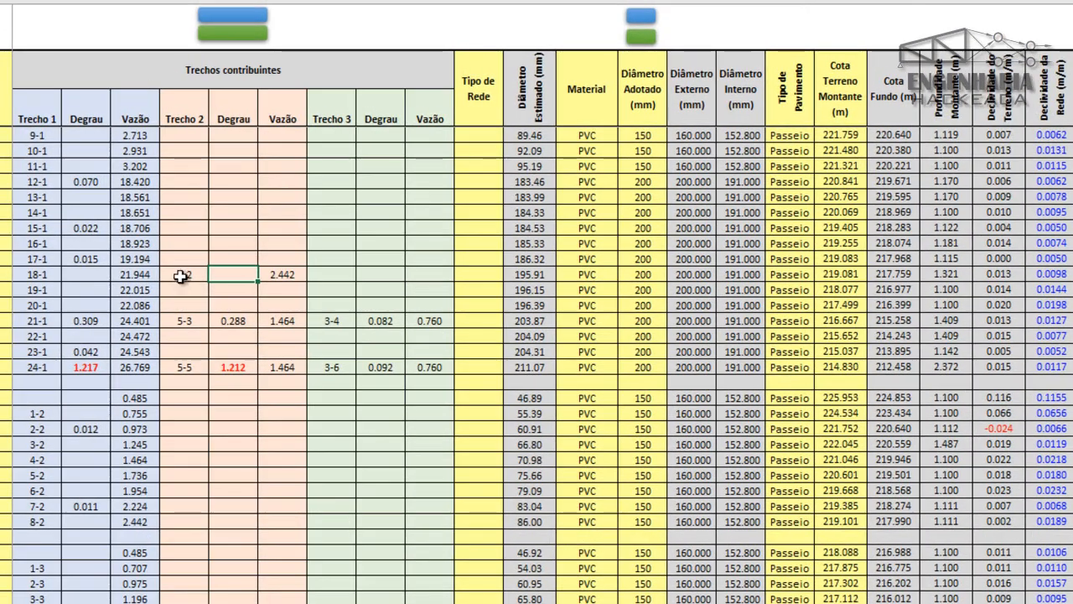
- Run the automatic multi-reach adjustment of the contributing reaches' steps twice, acknowledging its message each time
click(246, 34)
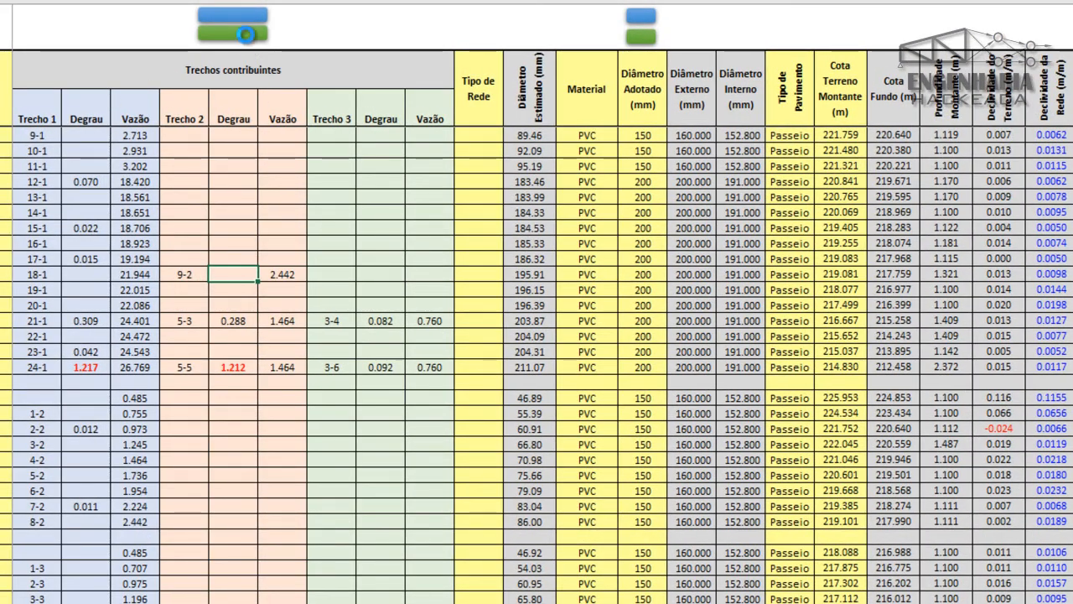
click(636, 319)
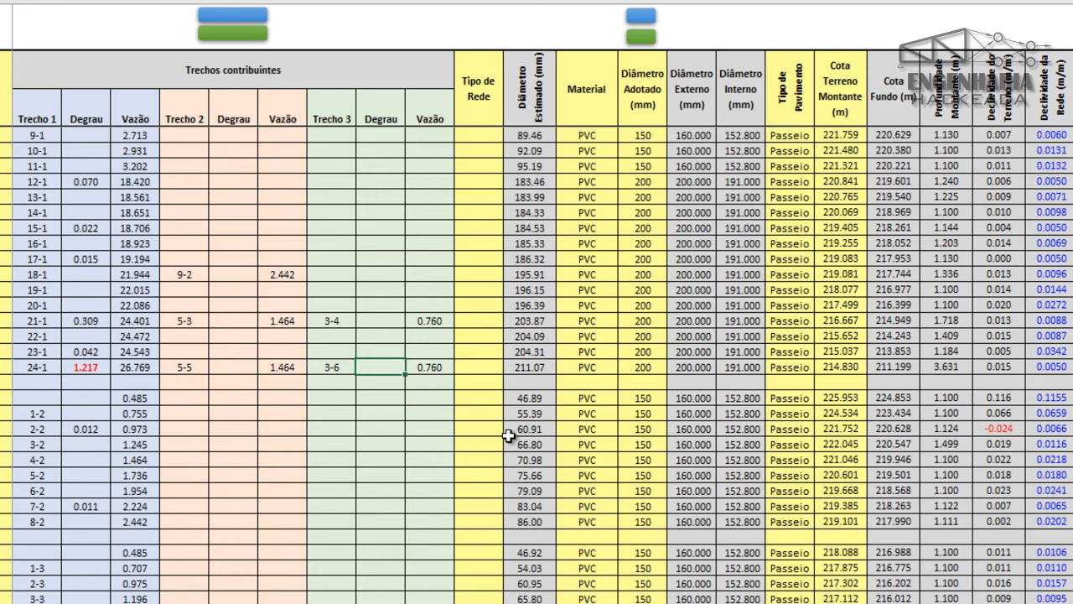
scroll(509, 436, down, 6)
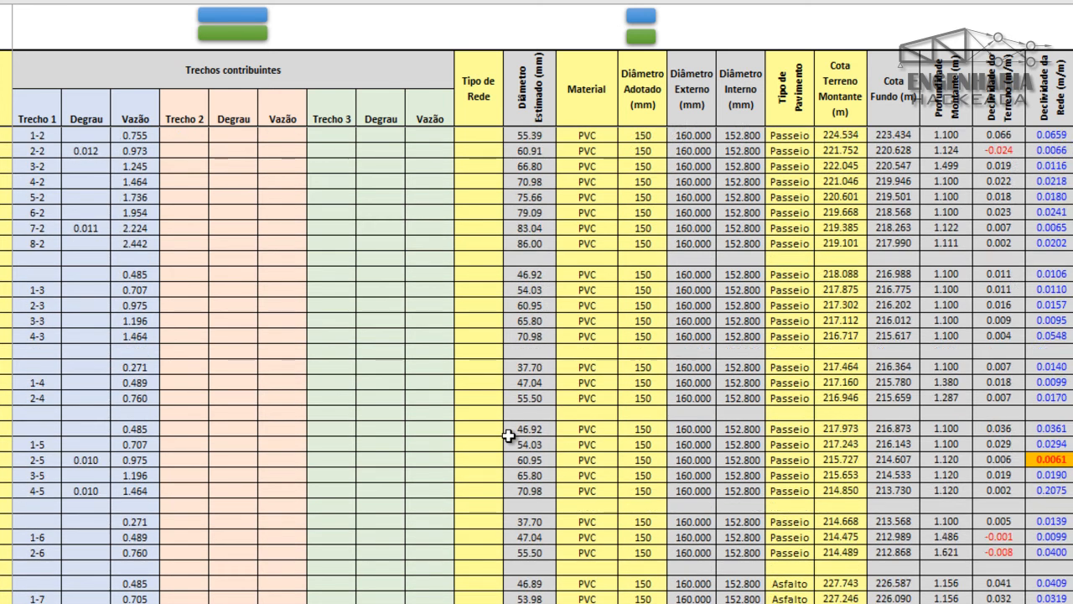
scroll(508, 435, up, 4)
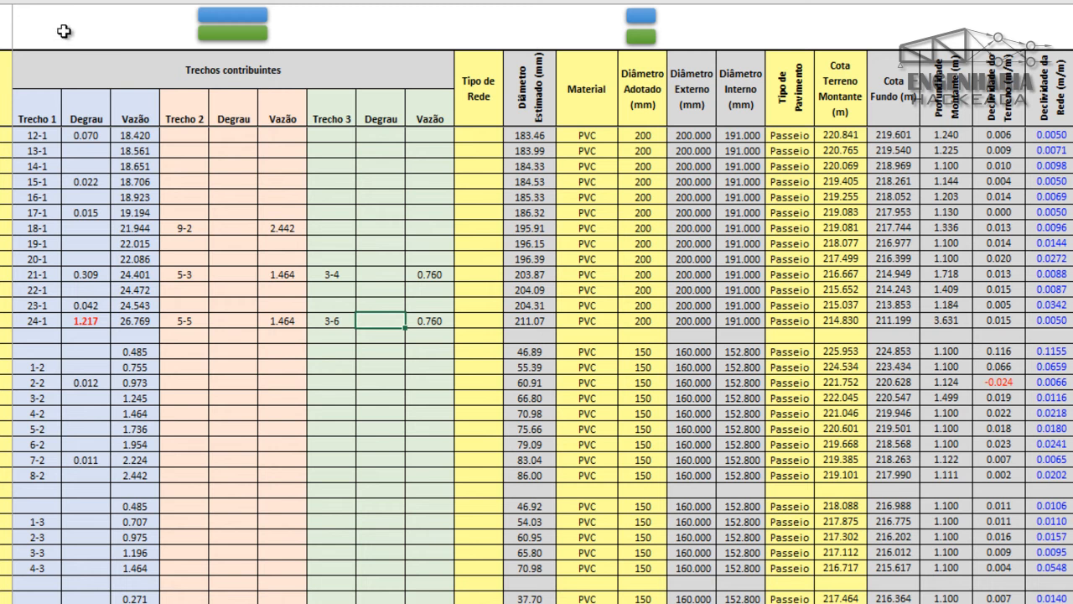
click(216, 41)
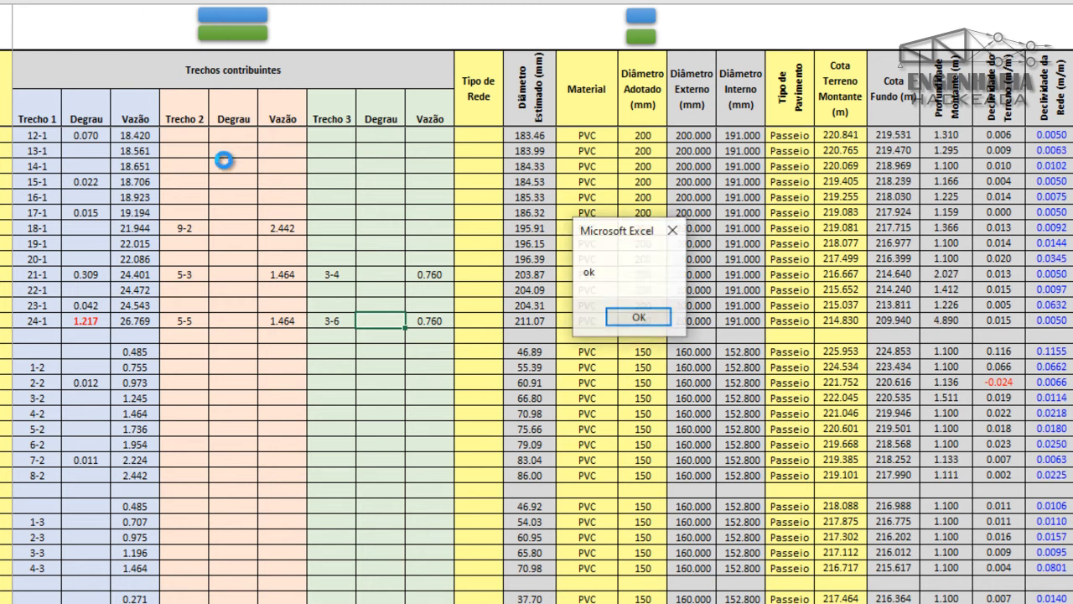
click(616, 325)
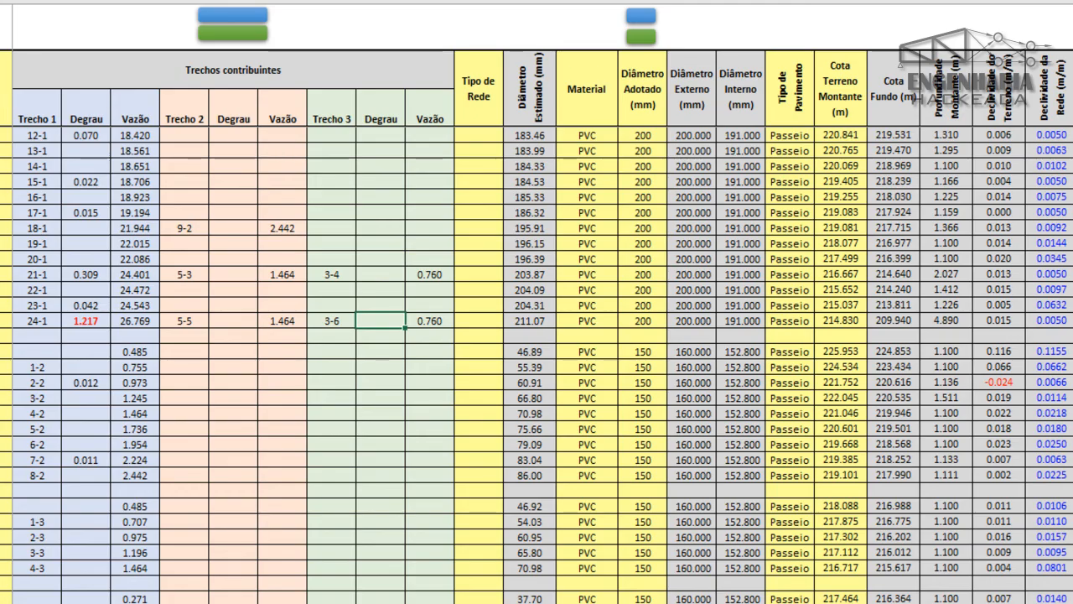
- Set the downstream adjustment to 0.01 for the reach with upstream ground level 216.667 and to 0.03 for the 214.830 reach
scroll(536, 361, up, 2)
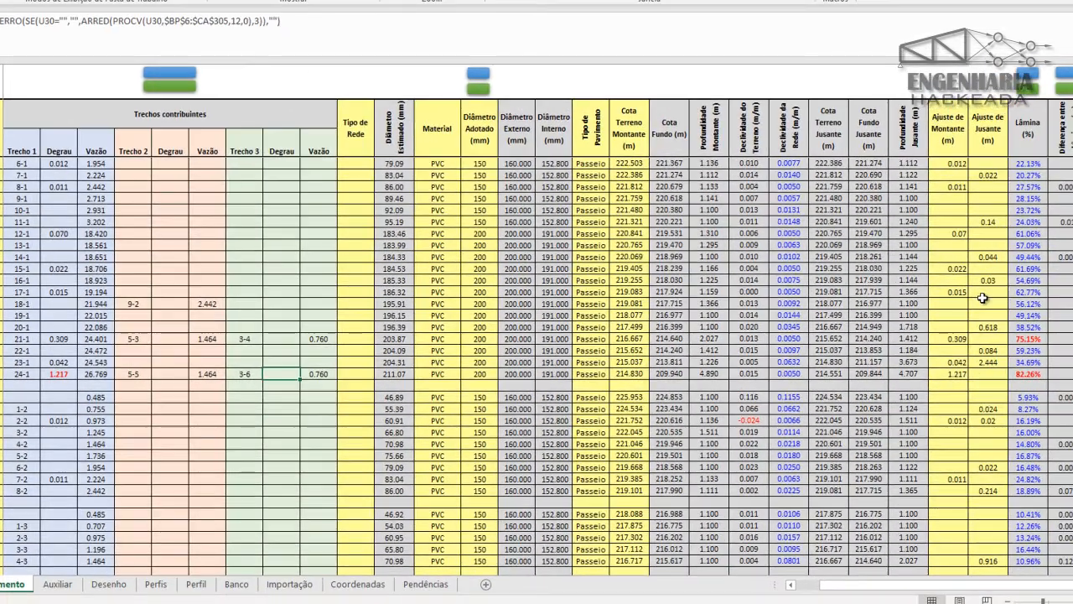
click(994, 340)
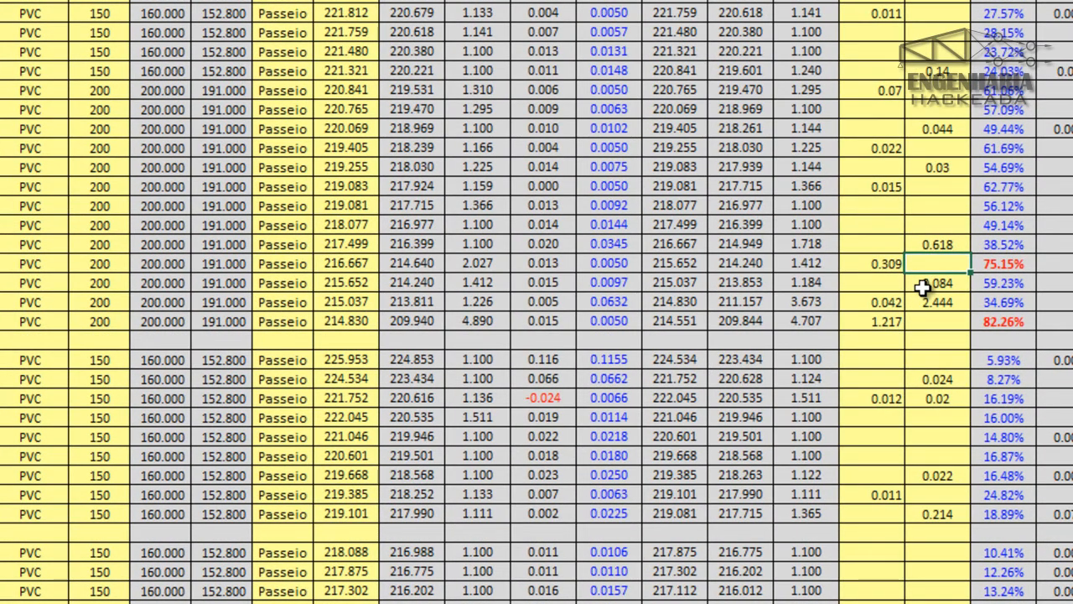
text(0.01)
key(Return)
key(Return)
key(Return)
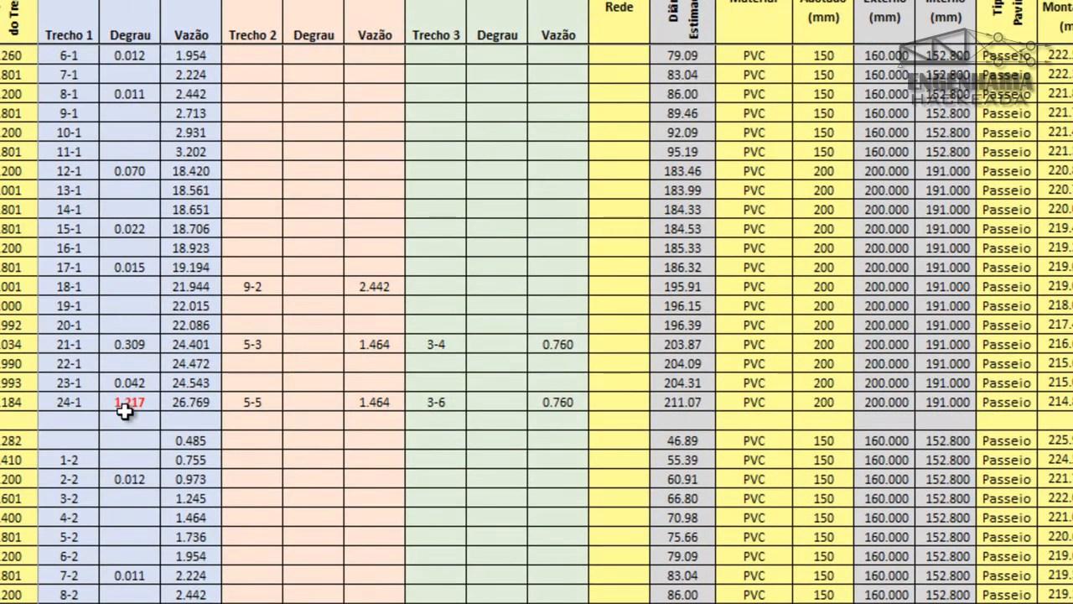
- Try altering the 2.444 downstream adjustment of the reach with upstream ground level 215.037 by 1, and undo the change
click(126, 409)
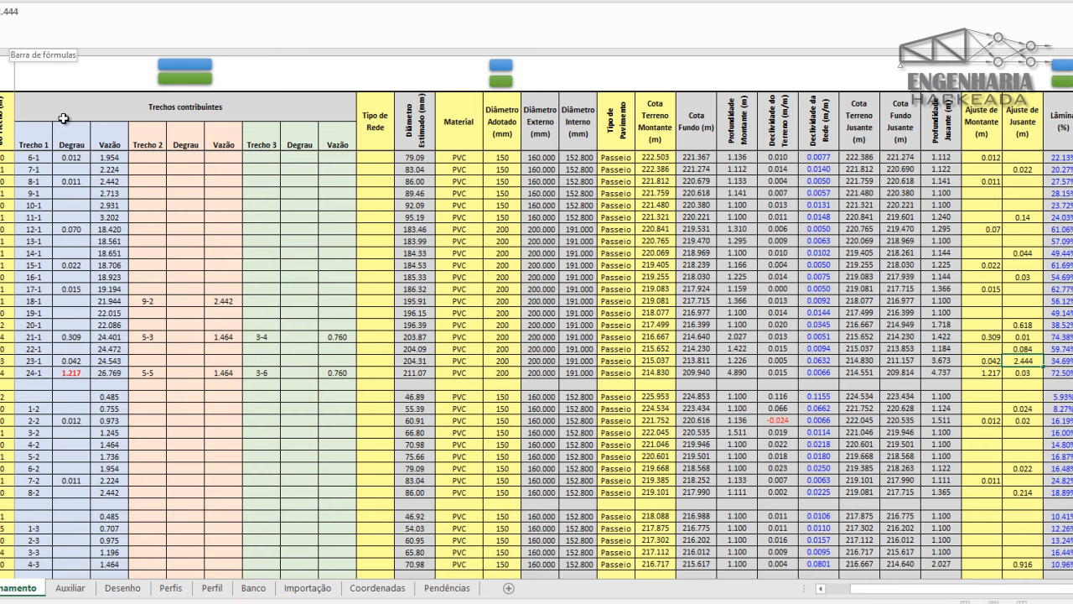
text(=)
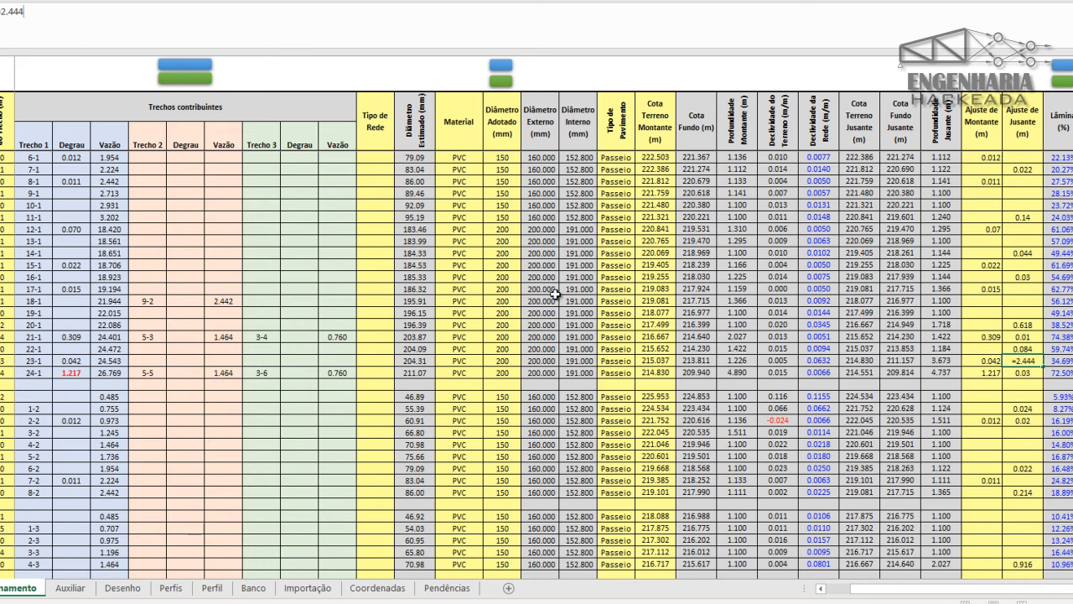
text(+1)
key(Return)
key(ctrl+z)
text(=-1)
key(Return)
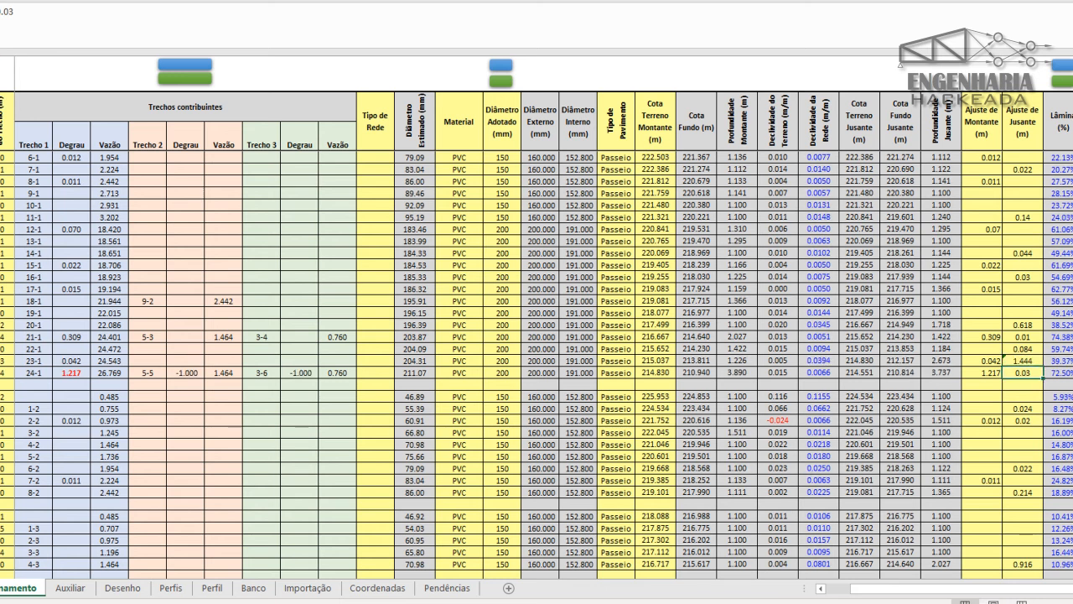
key(ctrl+z)
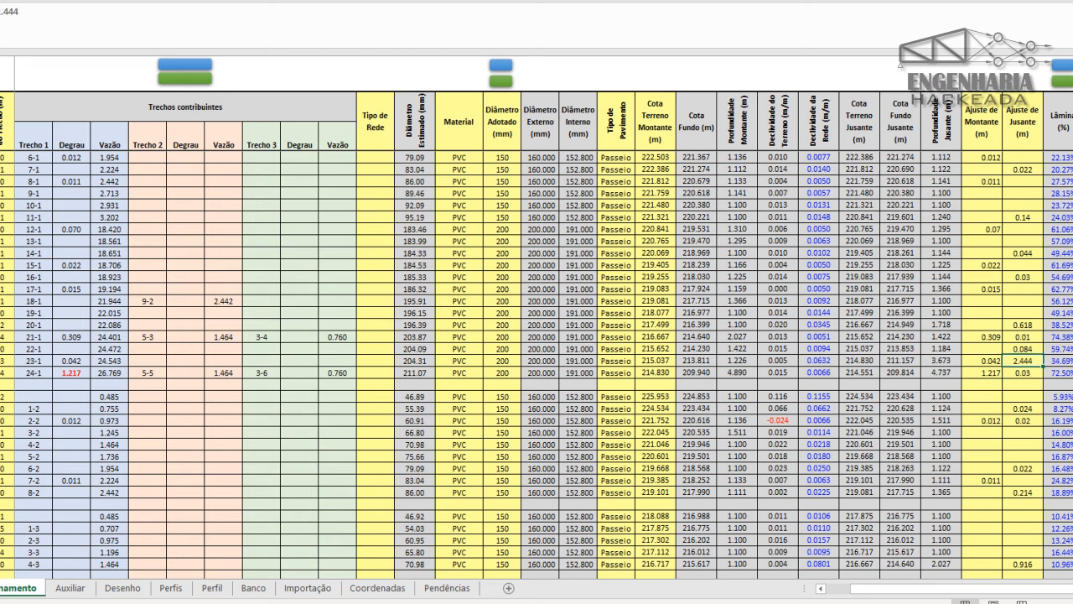
- Set the upstream adjustment of the reach with upstream ground level 214.830 to 0.217 and check its contributing steps
click(997, 373)
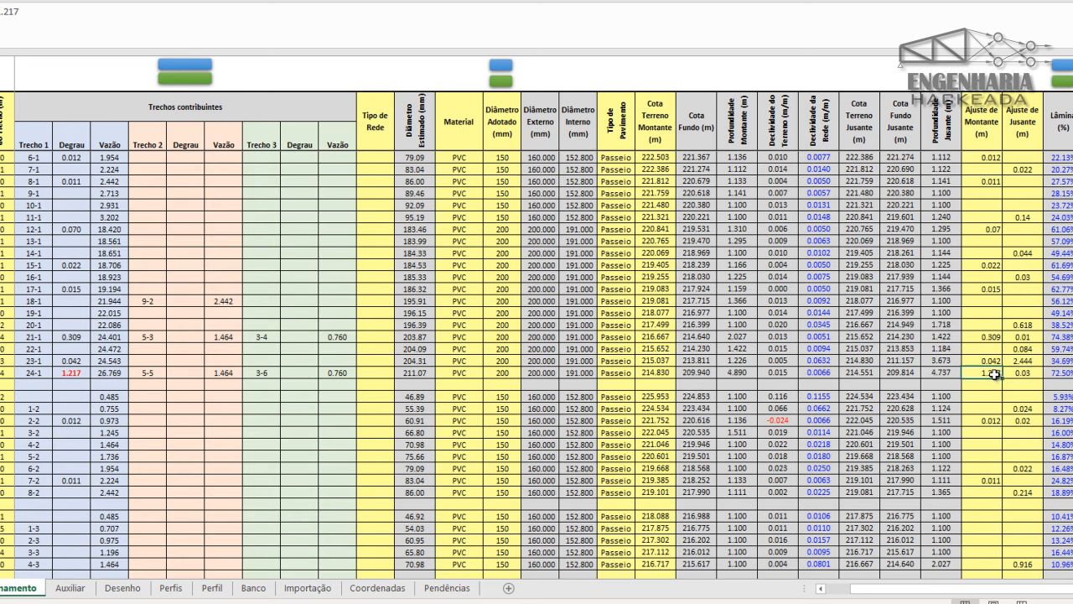
click(17, 13)
key(Return)
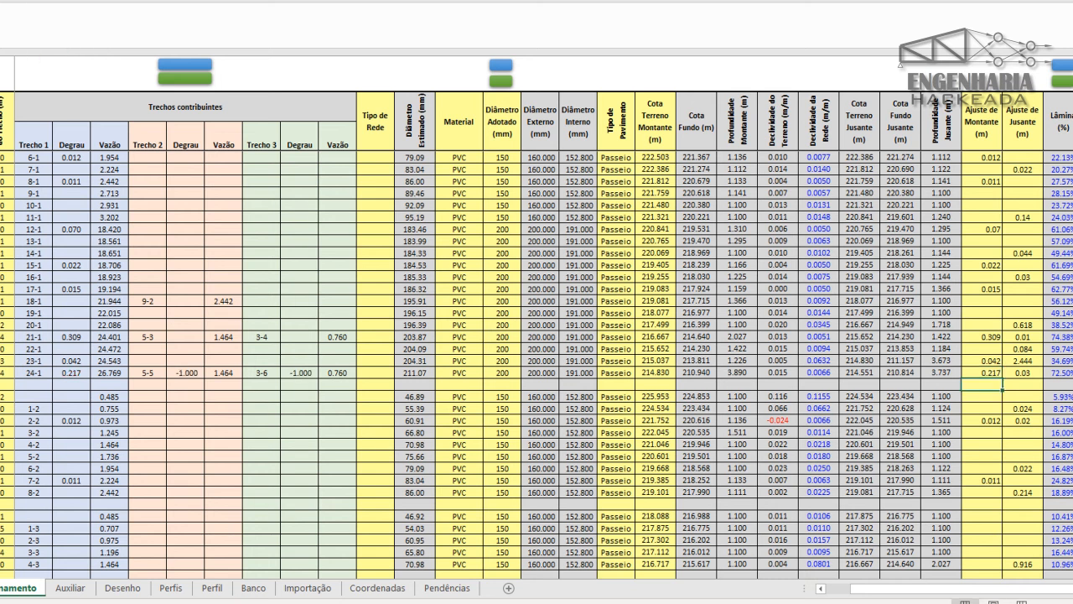
click(178, 375)
key(ctrl+c)
click(286, 375)
key(ctrl+v)
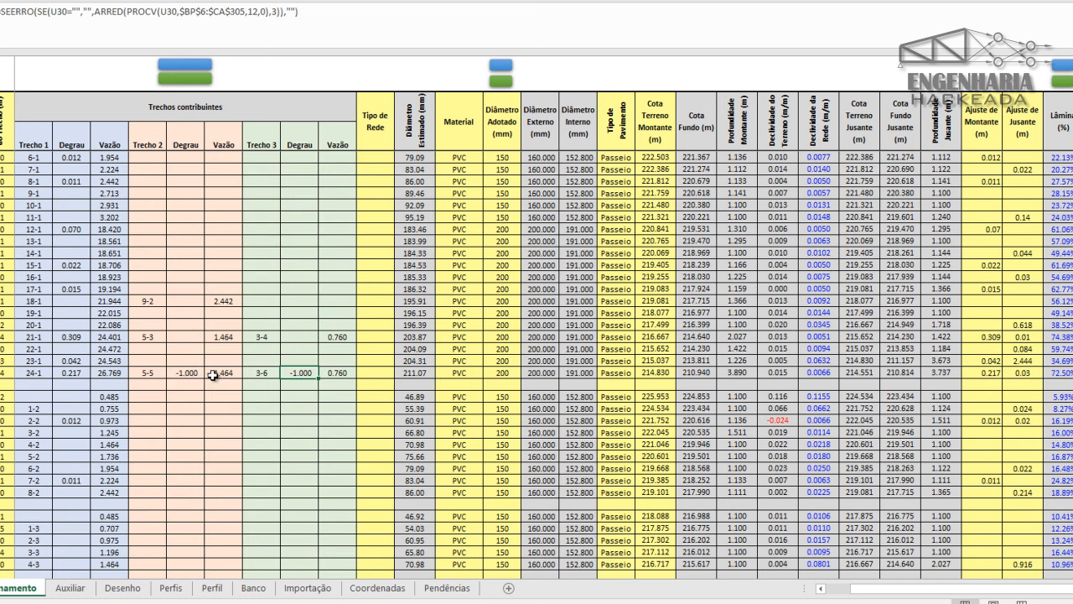
- Clear the upstream adjustment of the 214.830 reach and set the downstream adjustment of the 215.037 reach to =2.444+1.217
click(981, 375)
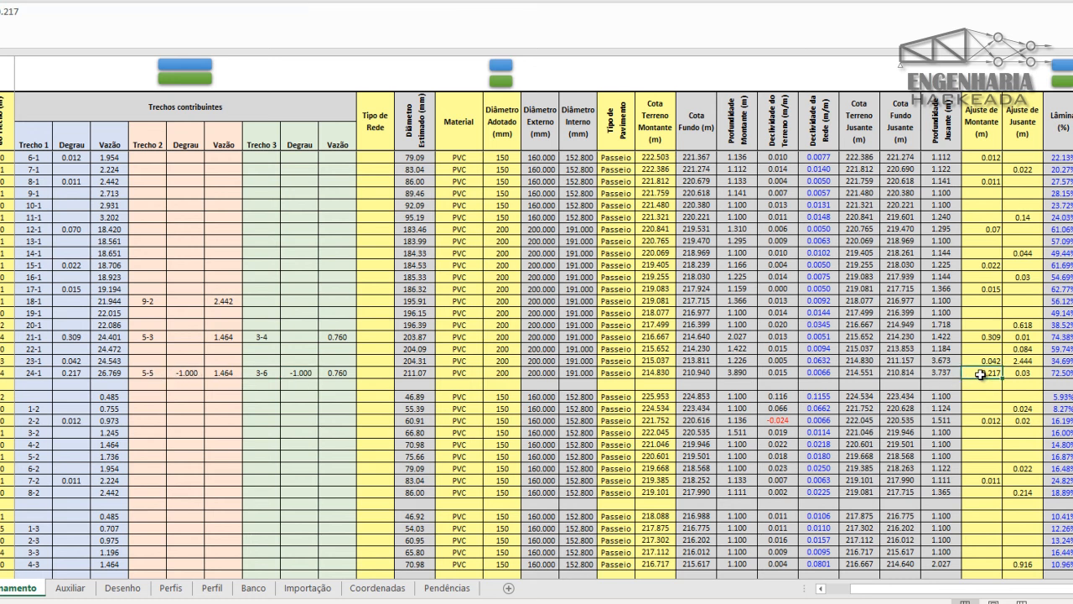
key(Delete)
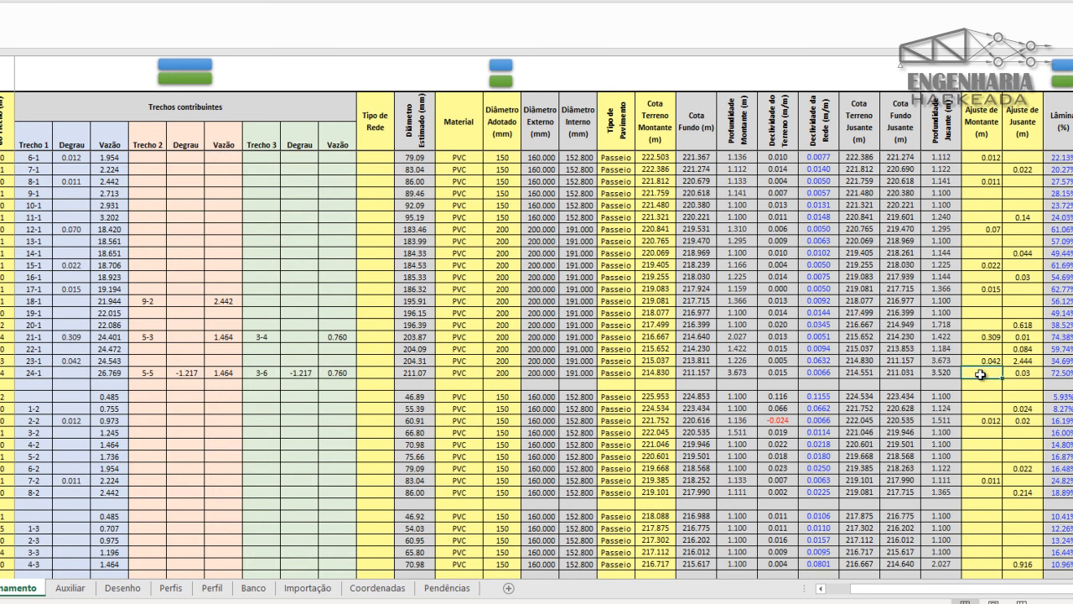
click(1034, 361)
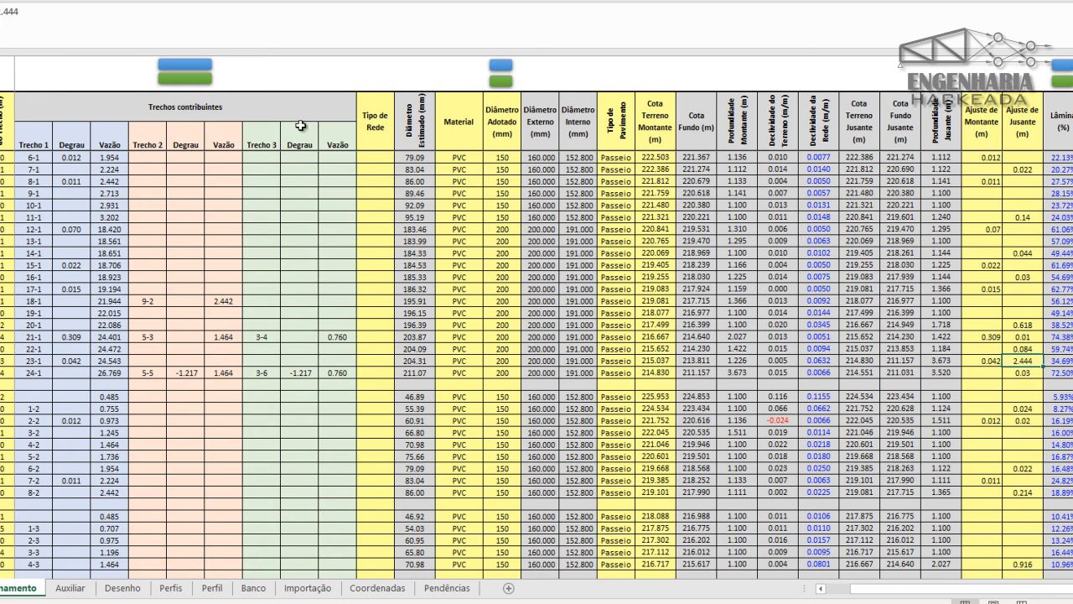
key(F2)
text(+1)
key(Return)
key(Up)
click(52, 12)
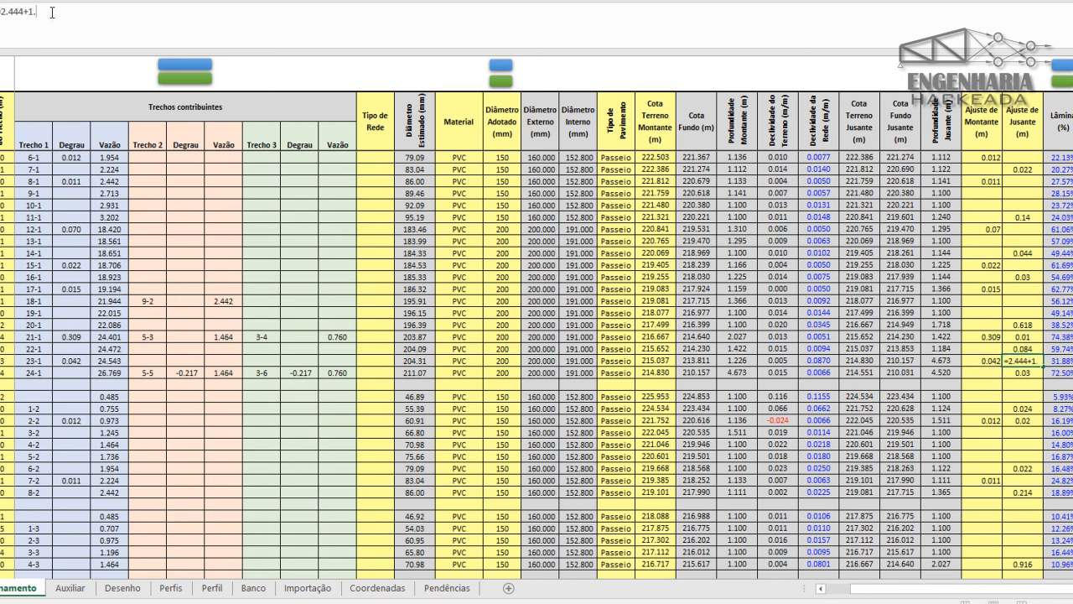
text(.217)
key(Return)
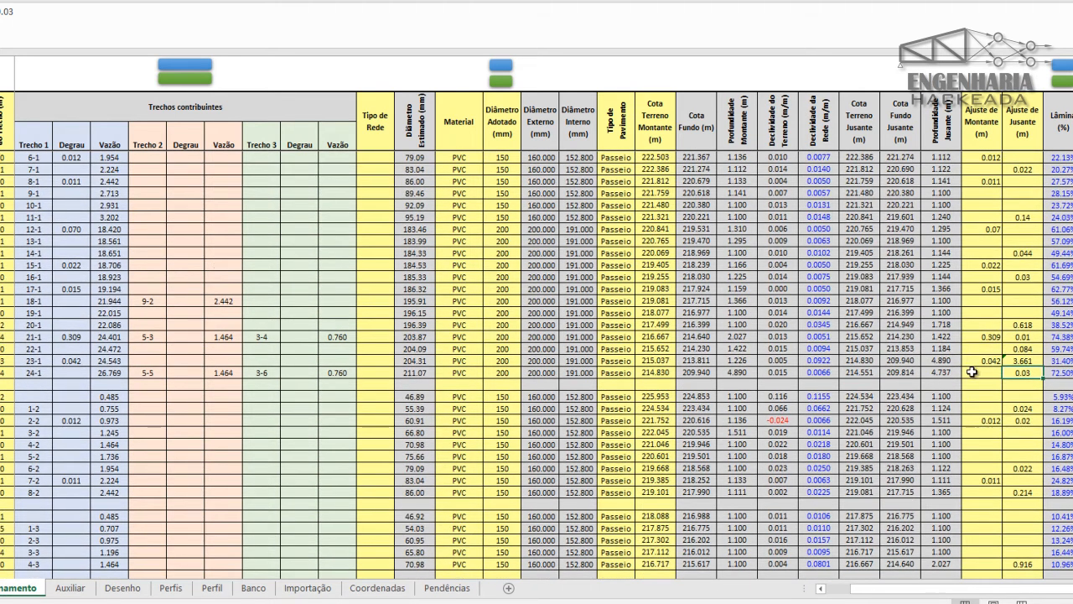
- Set the downstream adjustment of the reach with upstream ground level 215.727 to 0.02
scroll(986, 384, down, 5)
scroll(986, 387, down, 1)
click(981, 444)
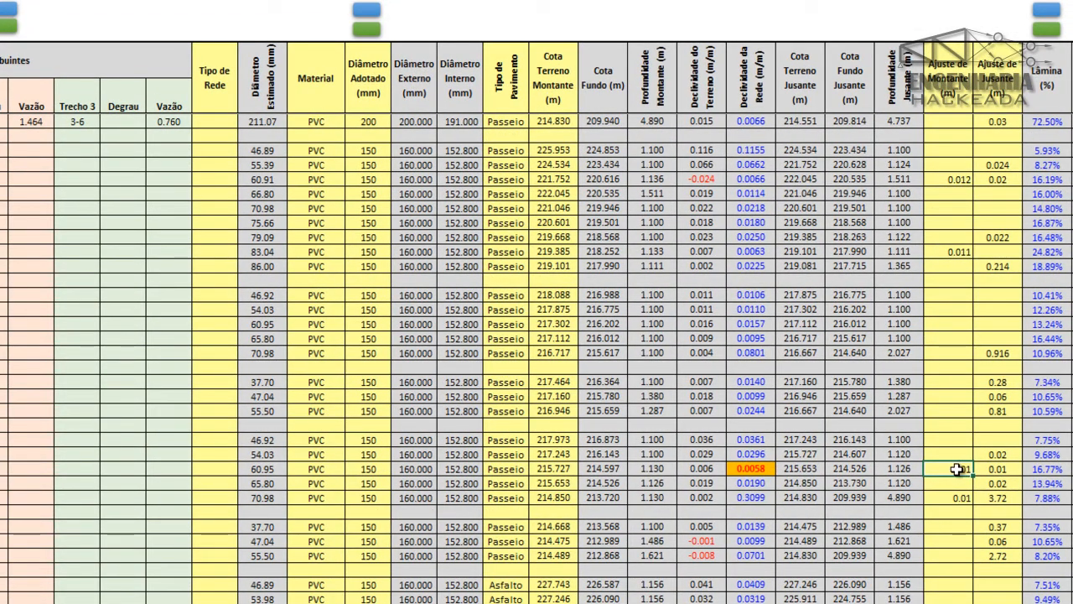
key(Delete)
click(993, 473)
text(0.0)
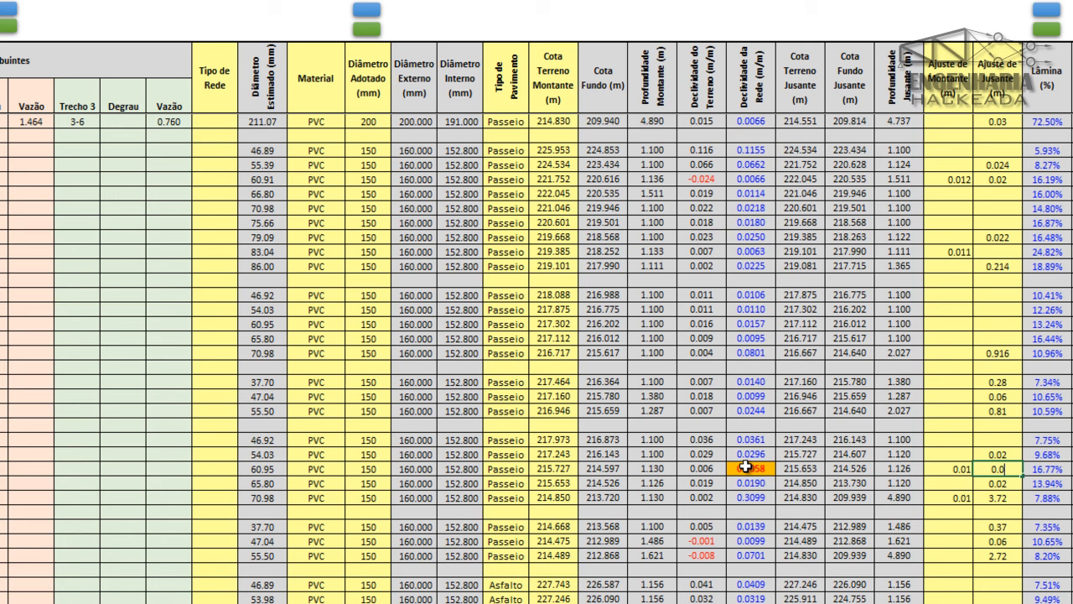
text(2)
key(Return)
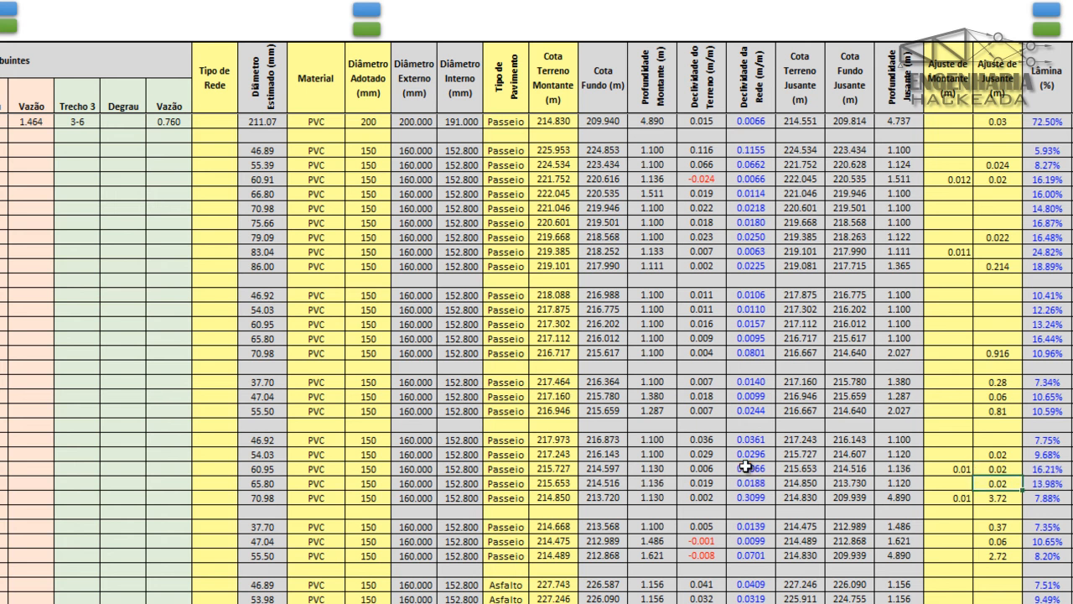
scroll(746, 467, up, 6)
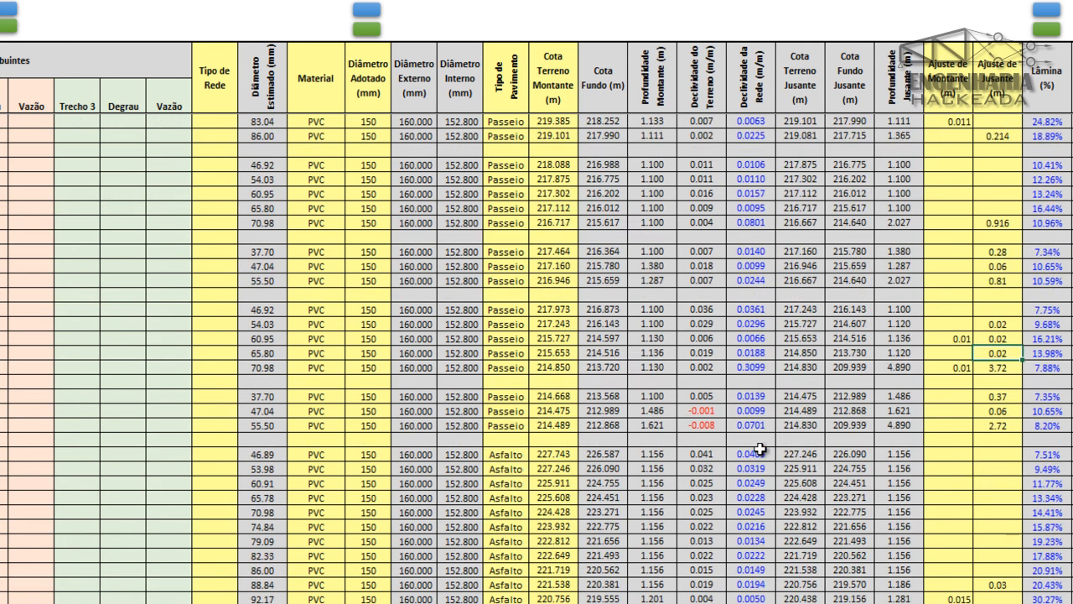
scroll(759, 450, up, 2)
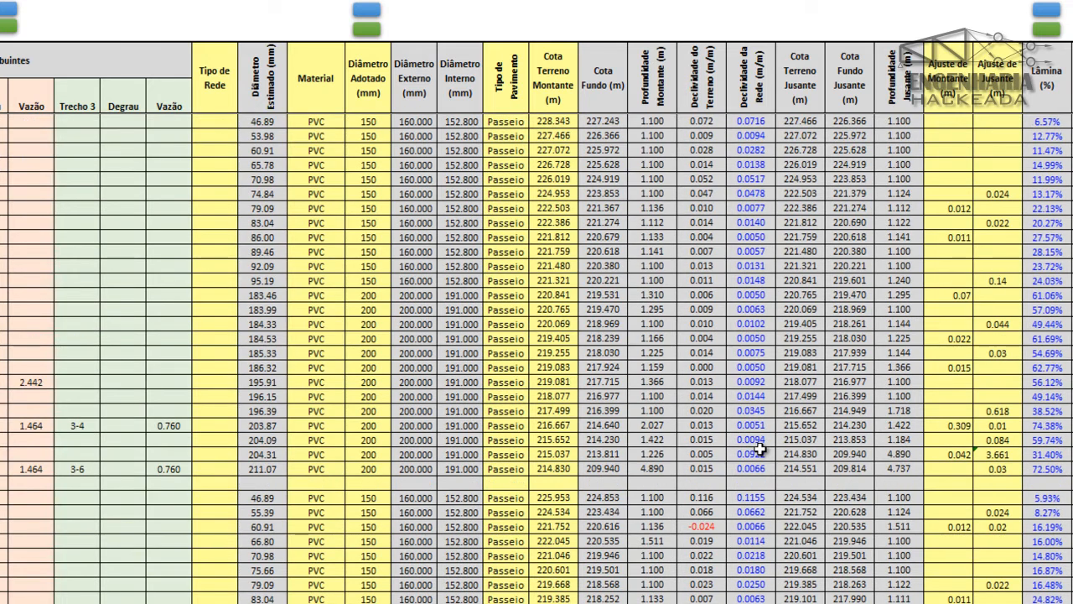
scroll(759, 450, down, 9)
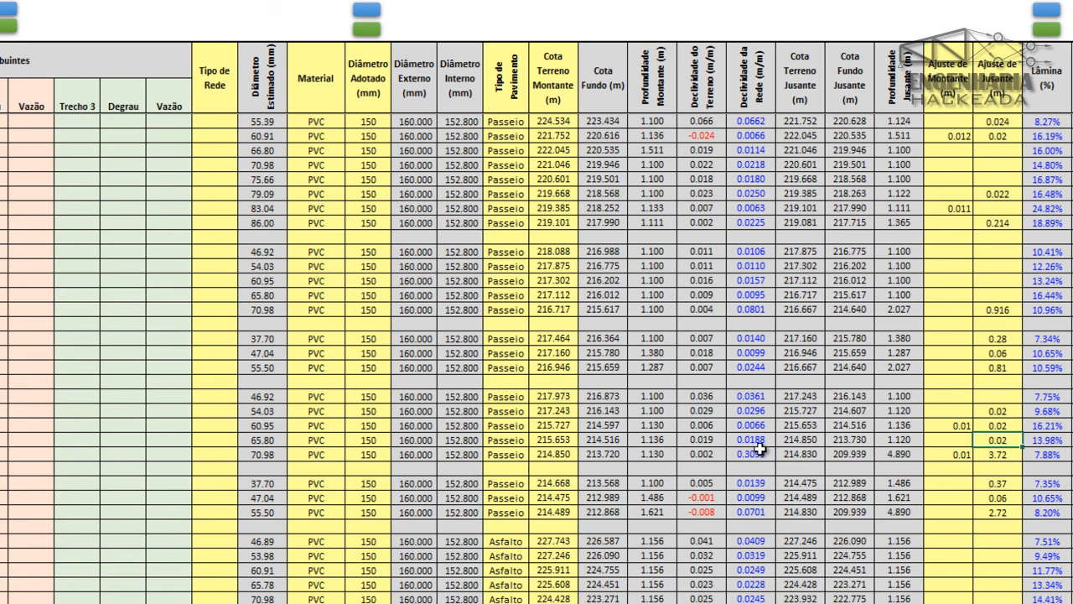
scroll(759, 450, up, 9)
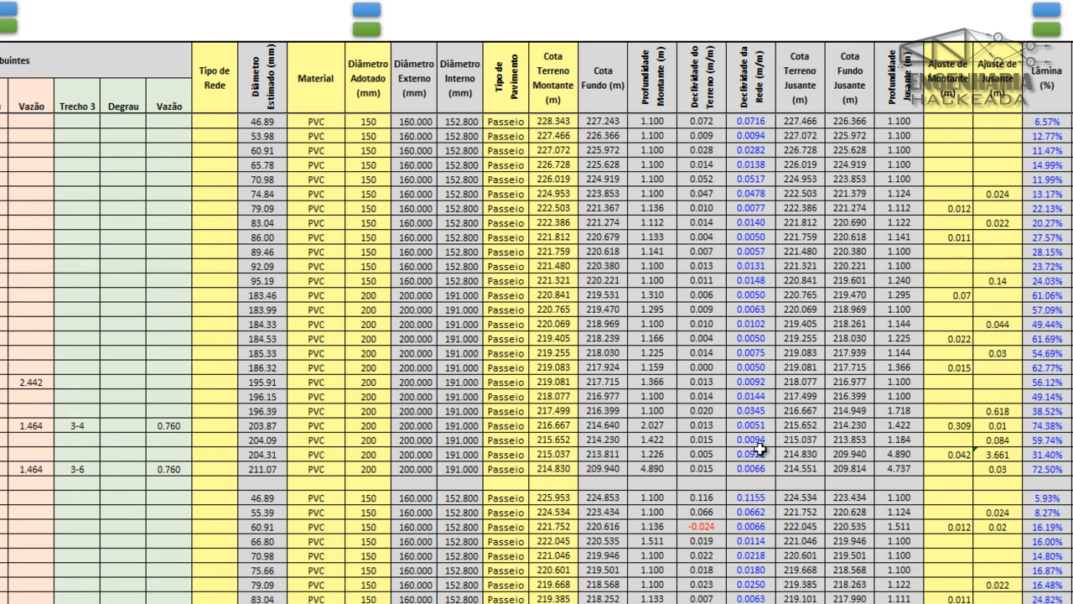